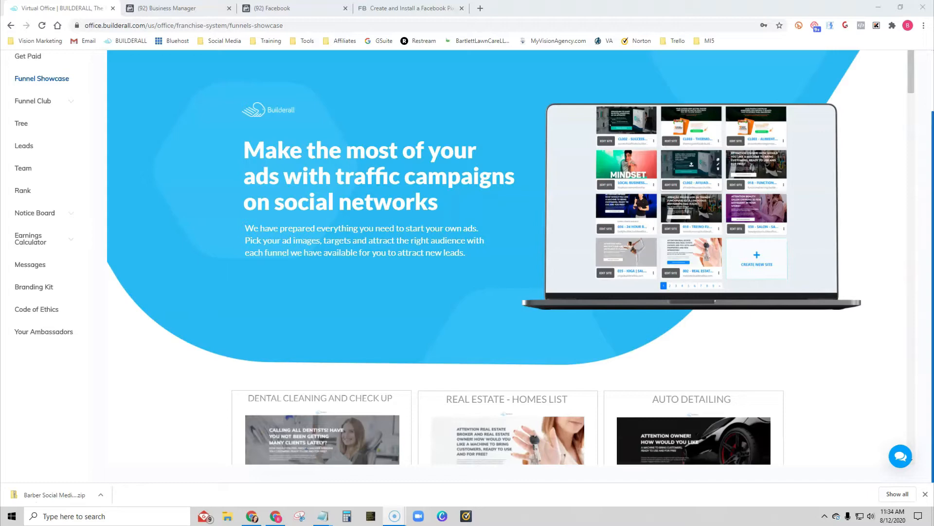
# - Browse the Funnel Showcase to the Landscaper funnel and open its preview page
pyautogui.scroll(2, 377, 266)
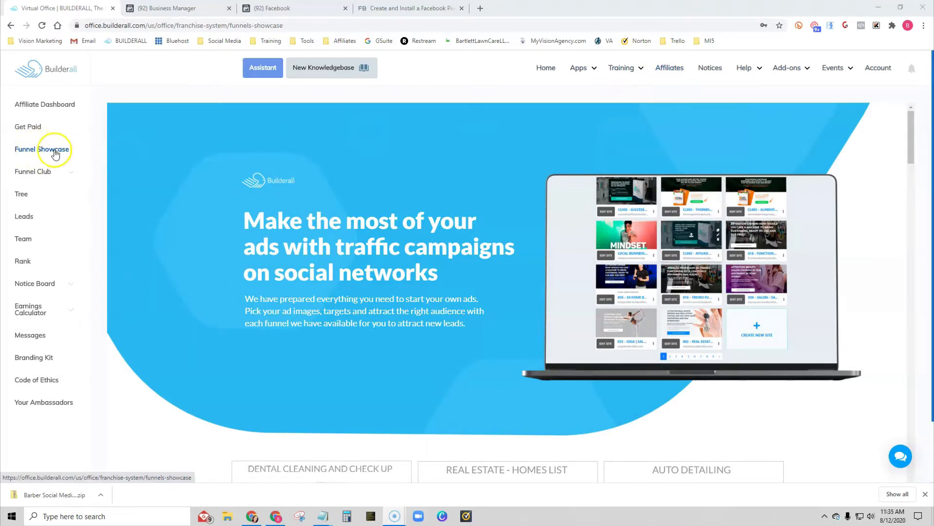
pyautogui.scroll(-7, 227, 266)
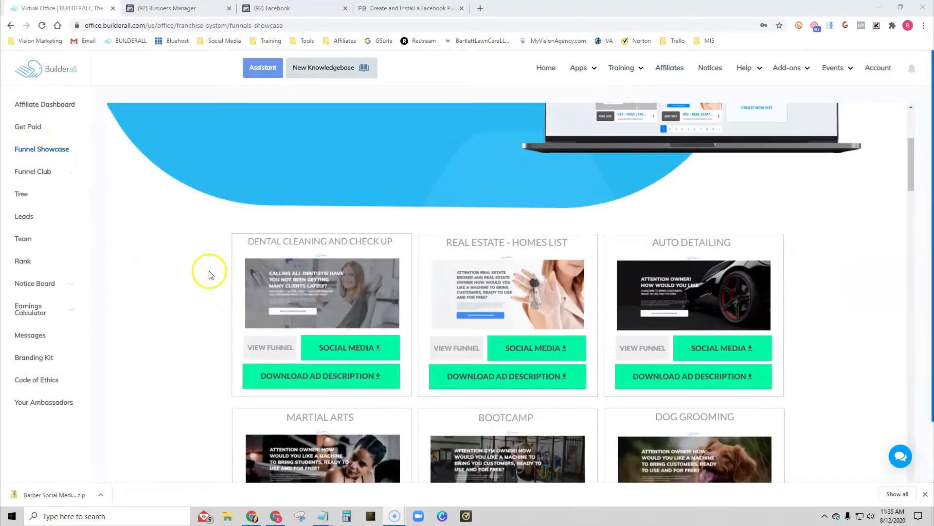
pyautogui.scroll(-14, 184, 276)
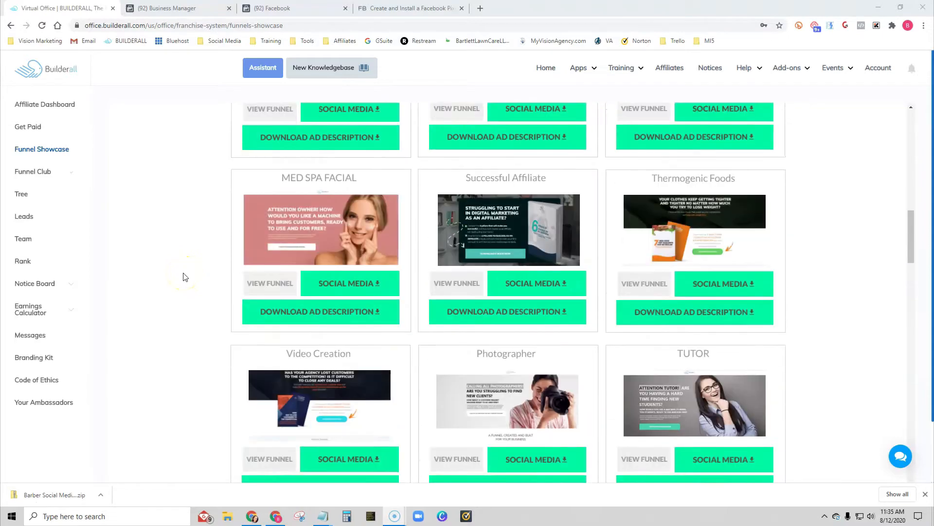
pyautogui.scroll(-14, 185, 277)
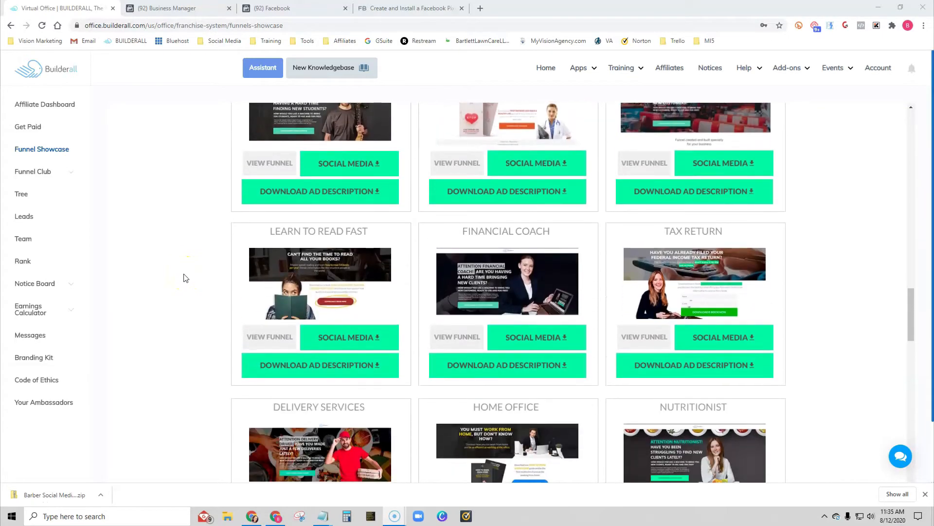
pyautogui.scroll(-9, 184, 278)
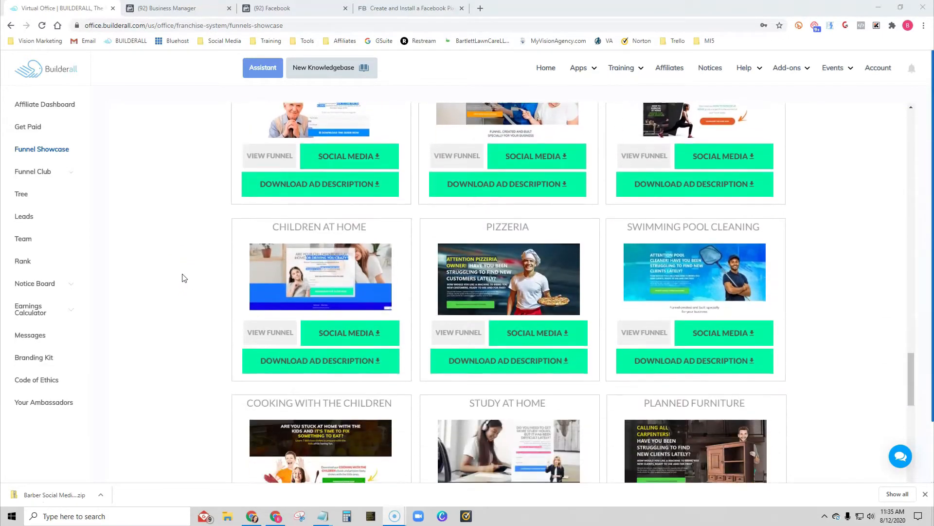
pyautogui.scroll(-14, 176, 277)
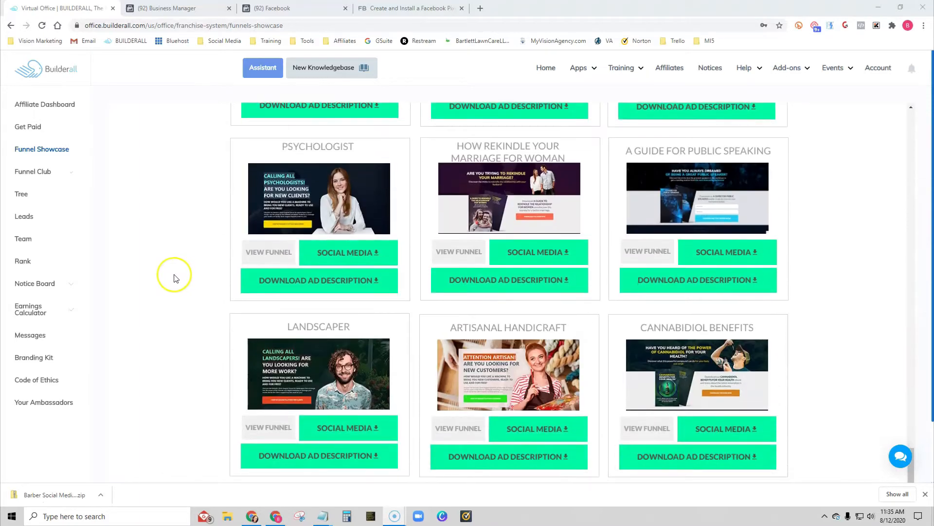
pyautogui.scroll(-1, 175, 278)
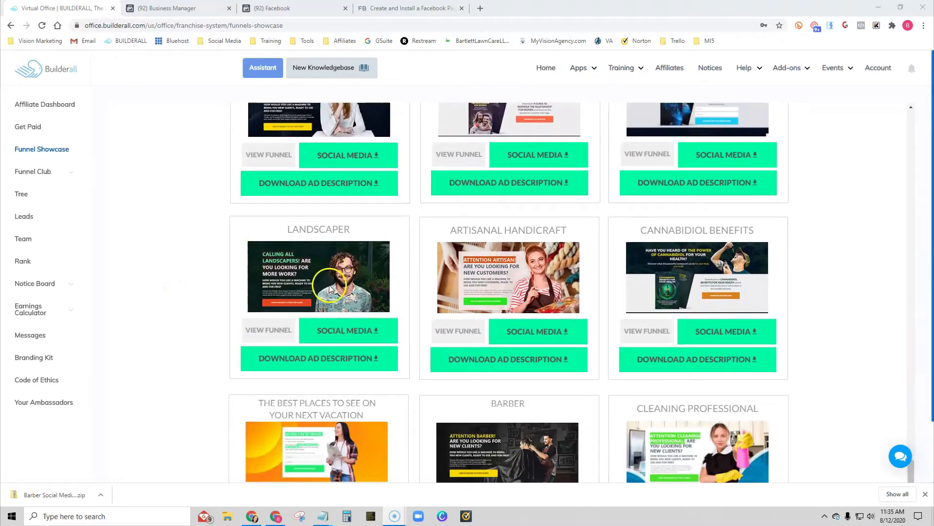
pyautogui.click(270, 331)
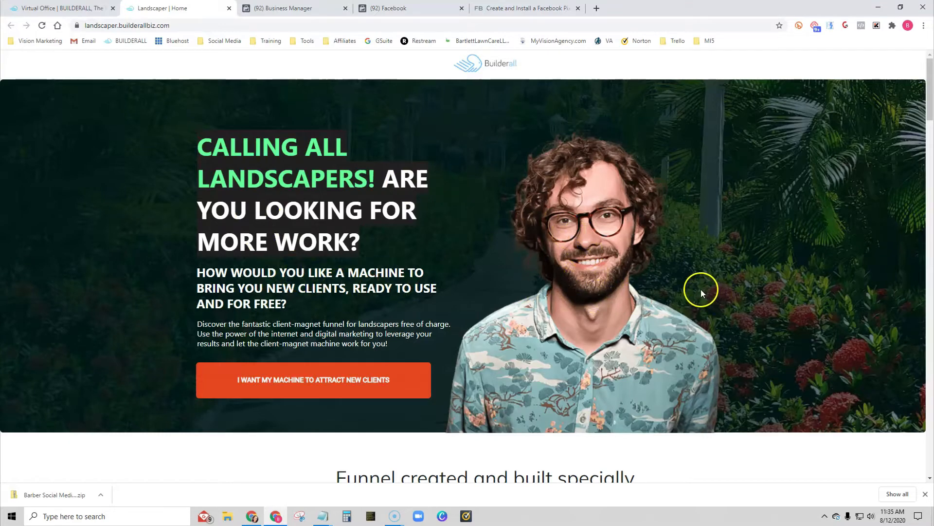
# - Examine the Landscaper funnel's landing page and its sample opt-in, confirmation and thank-you pages, and close the preview
pyautogui.scroll(-2, 691, 286)
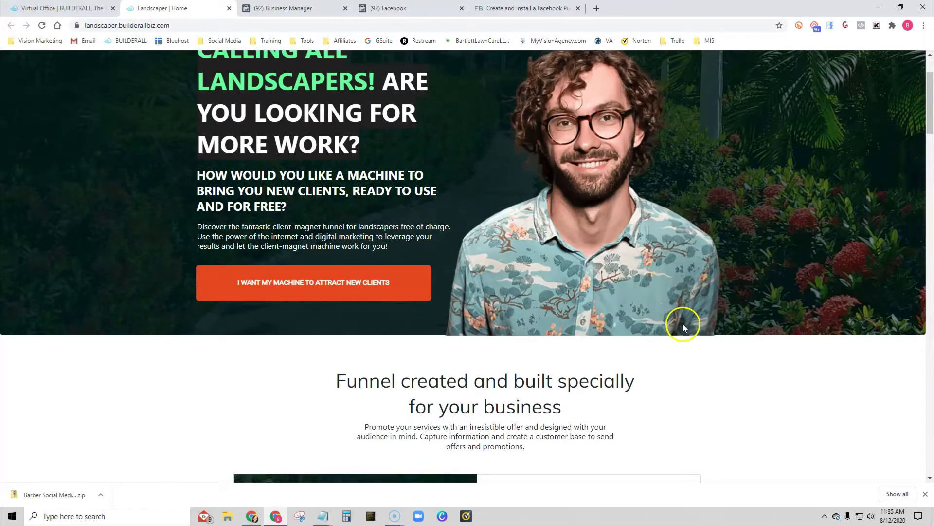
pyautogui.scroll(-5, 683, 324)
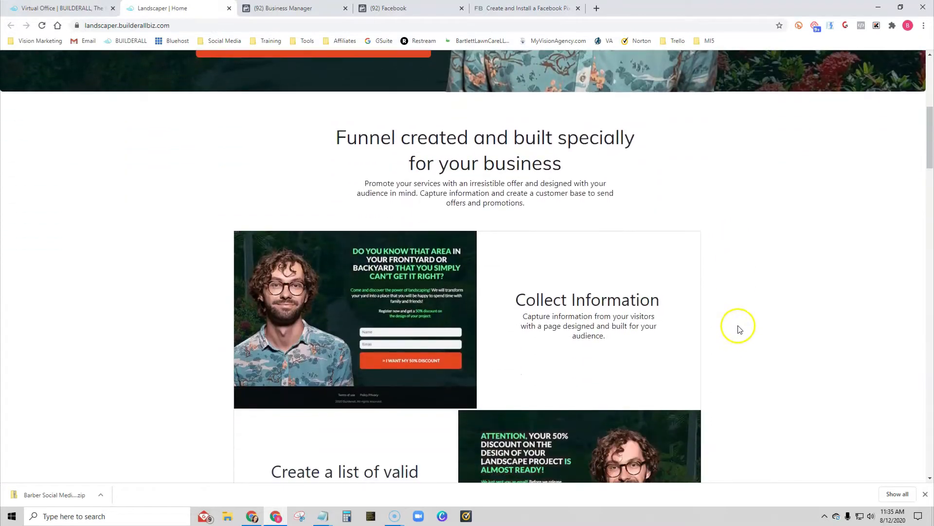
pyautogui.scroll(-2, 739, 329)
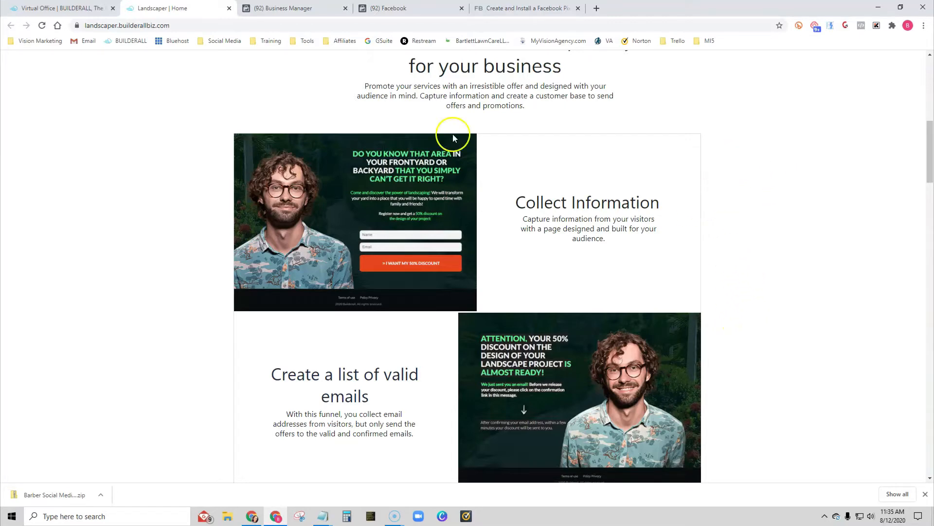
pyautogui.scroll(-7, 134, 262)
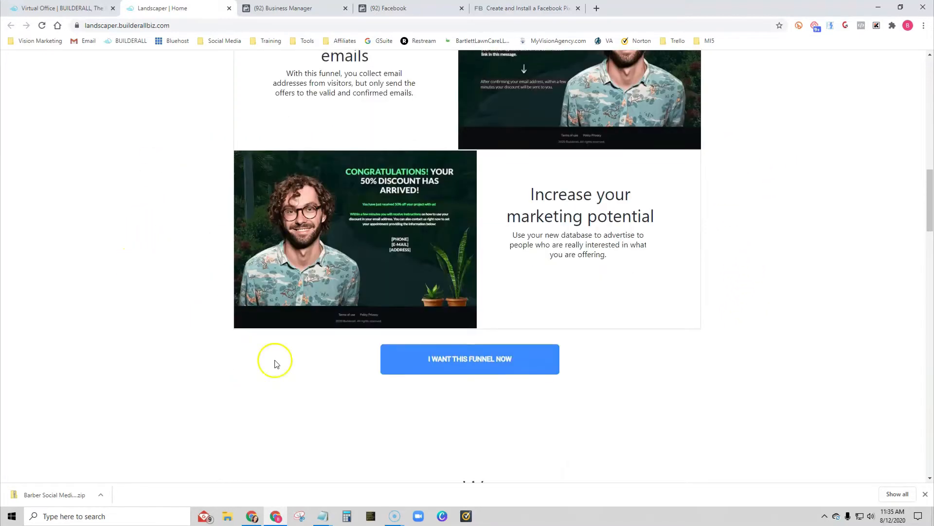
pyautogui.scroll(3, 776, 328)
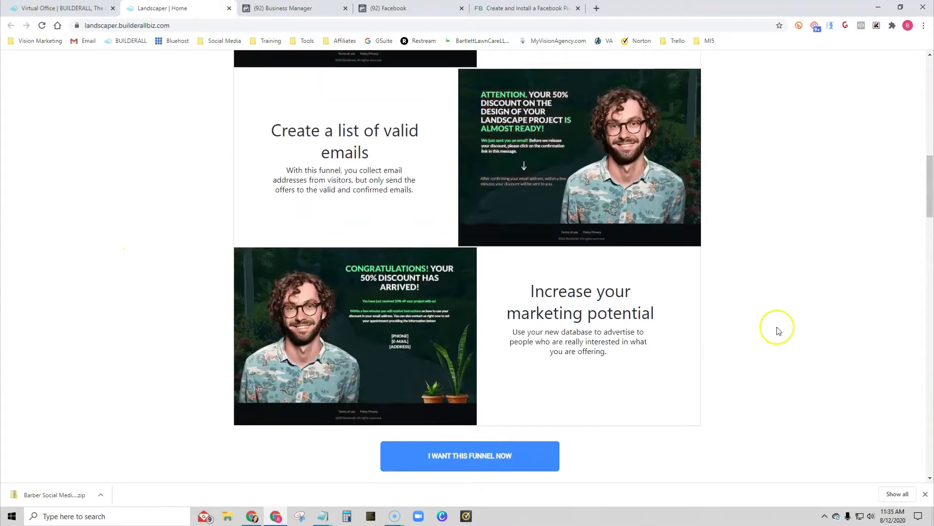
pyautogui.scroll(1, 778, 331)
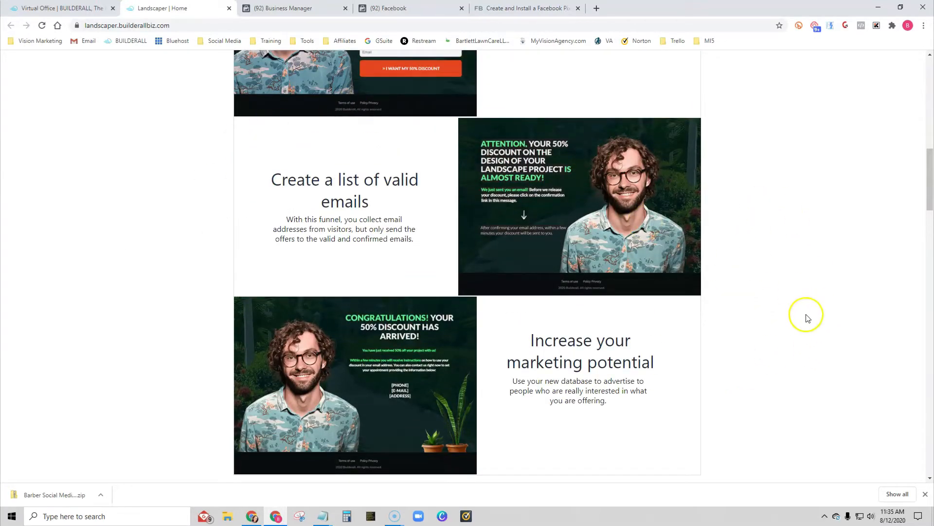
pyautogui.scroll(3, 811, 310)
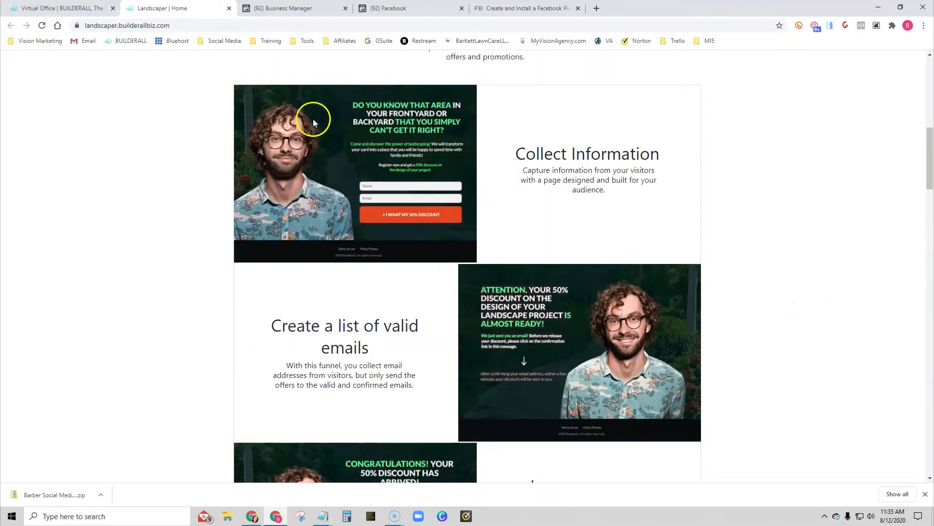
pyautogui.scroll(-2, 589, 336)
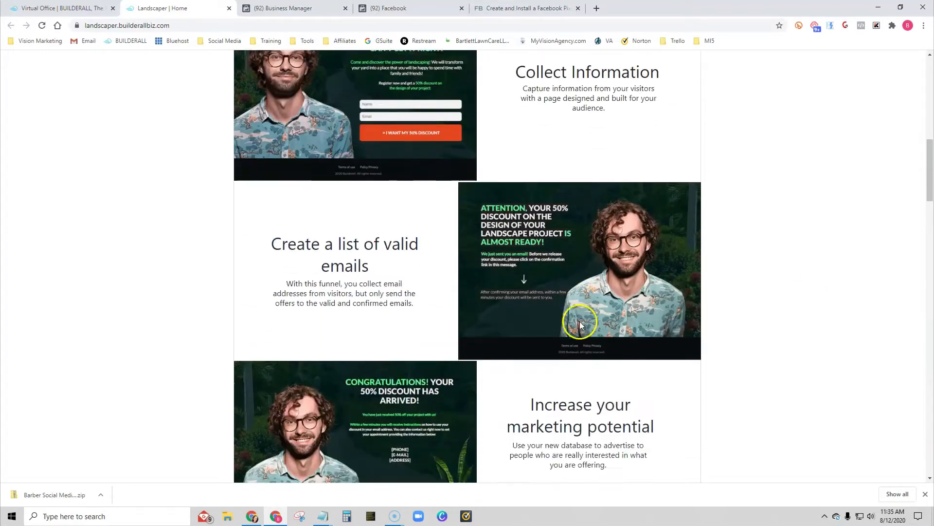
pyautogui.scroll(-3, 259, 414)
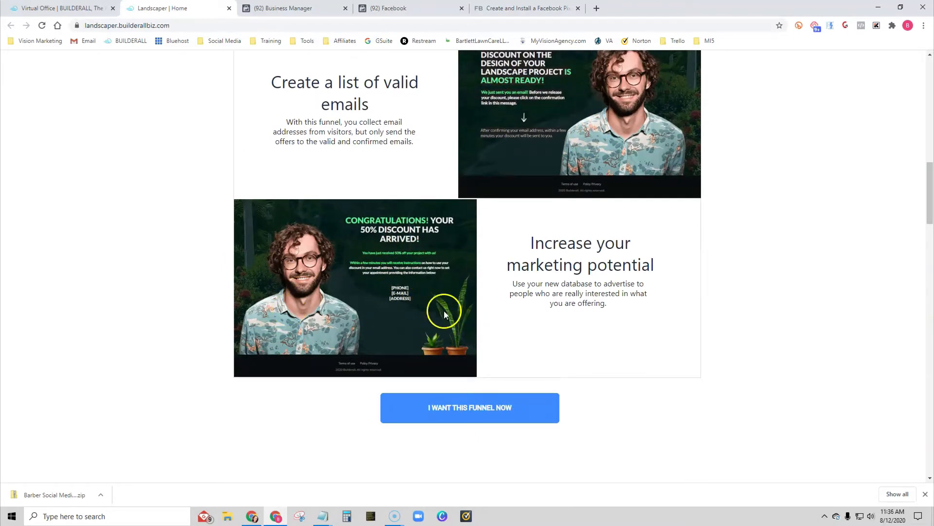
pyautogui.scroll(15, 804, 376)
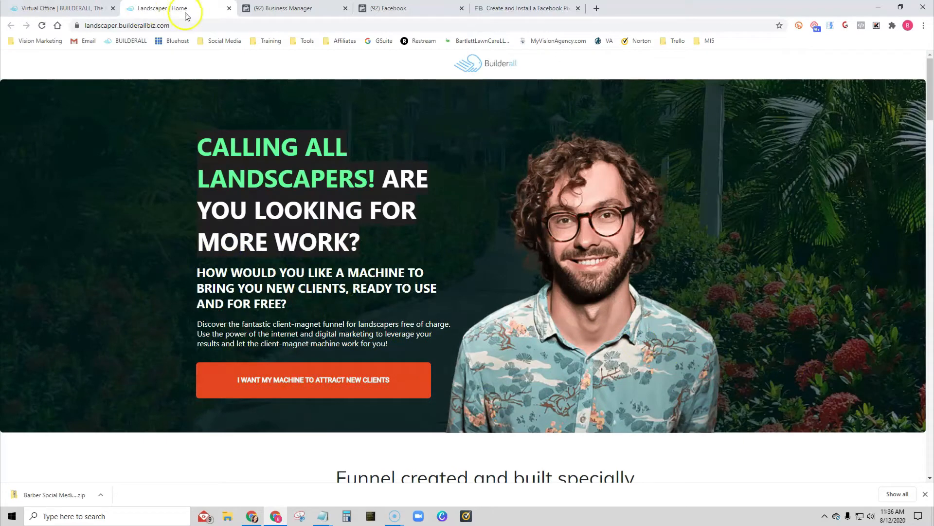
pyautogui.click(229, 9)
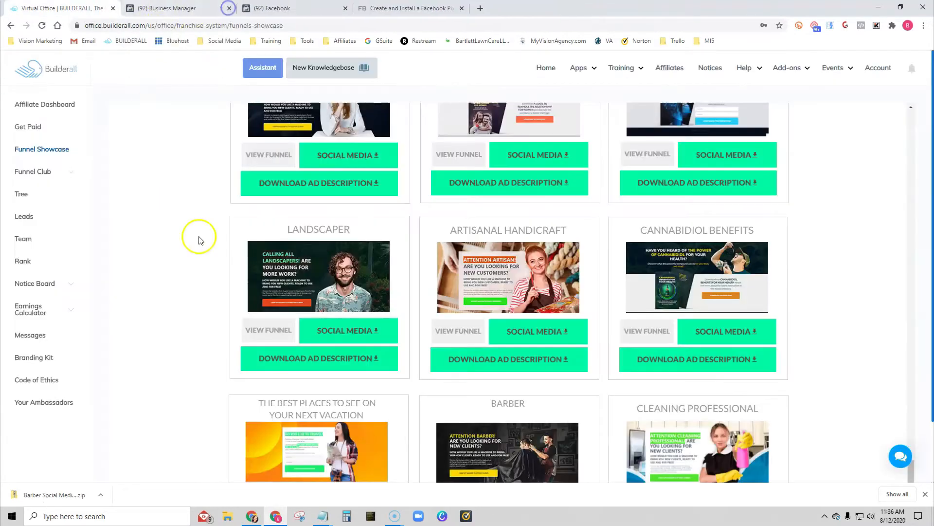
# - Review the Landscaper funnel's ad description, including its targeting, main text and title, and close it
pyautogui.click(325, 359)
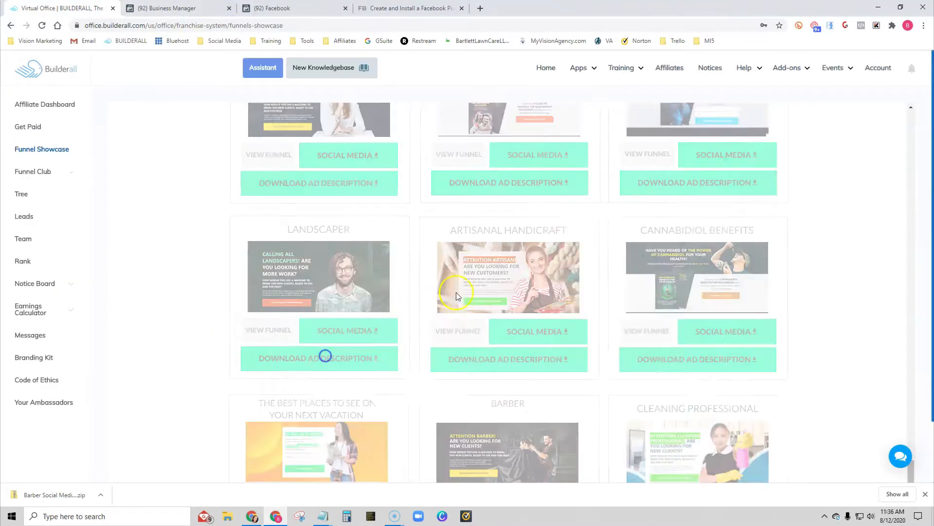
pyautogui.scroll(-2, 439, 262)
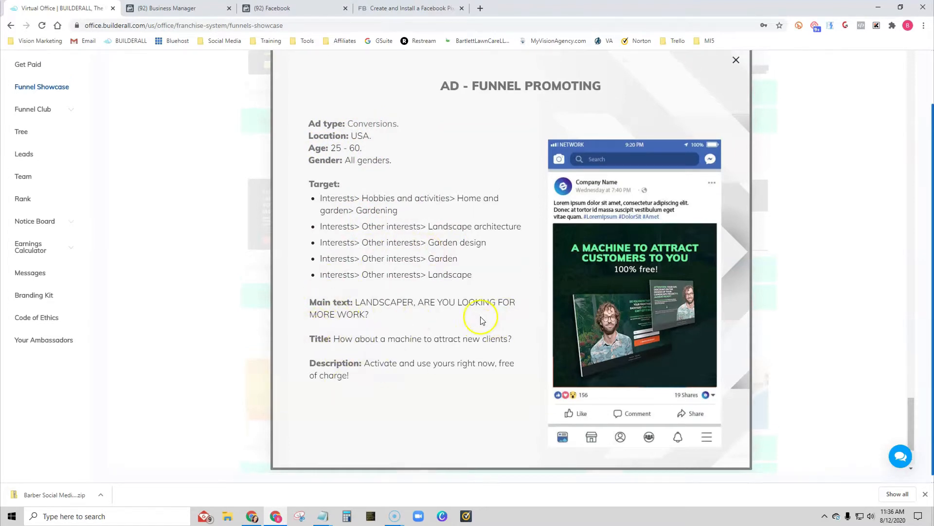
pyautogui.scroll(2, 663, 417)
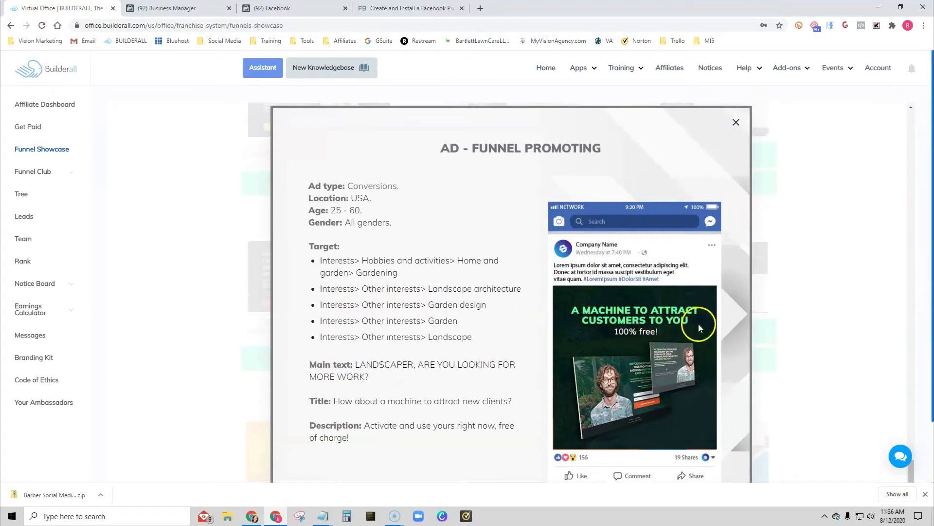
pyautogui.click(735, 131)
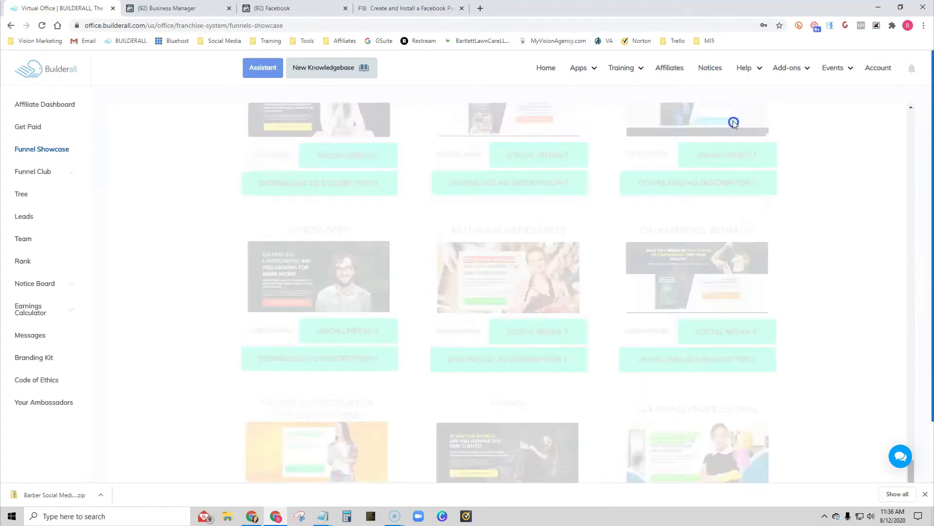
# - Download the Landscaper funnel's social media images to the Desktop as a zip file named "Lnadscaper ads"
pyautogui.scroll(-1, 368, 379)
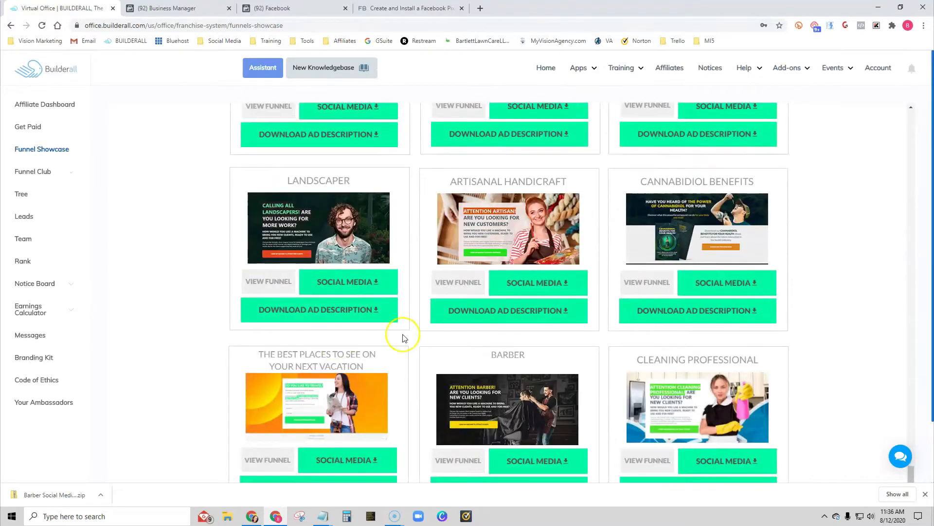
pyautogui.click(344, 285)
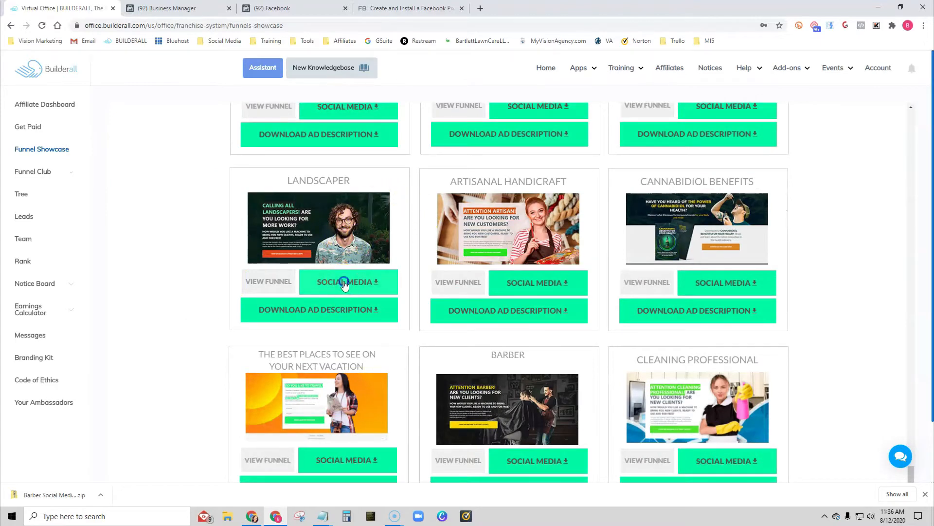
pyautogui.write('Lnadscaper ads')
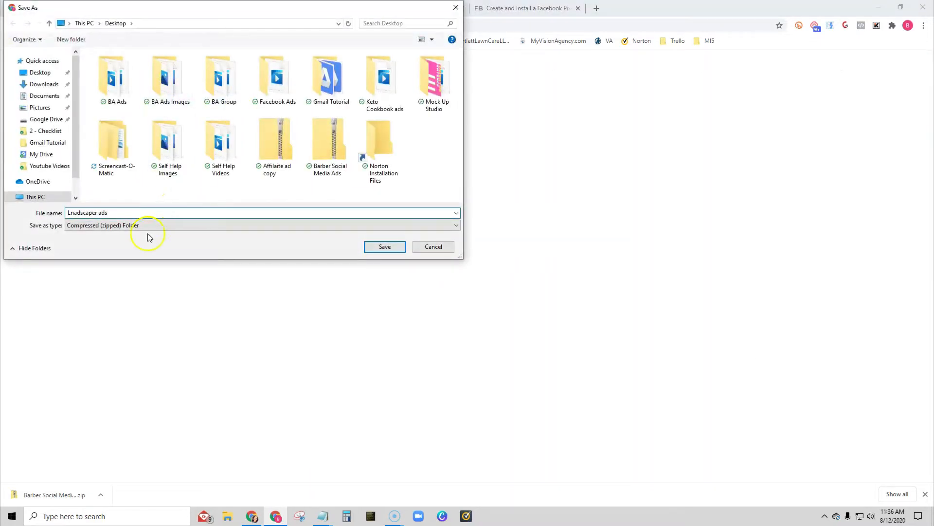
pyautogui.press('Return')
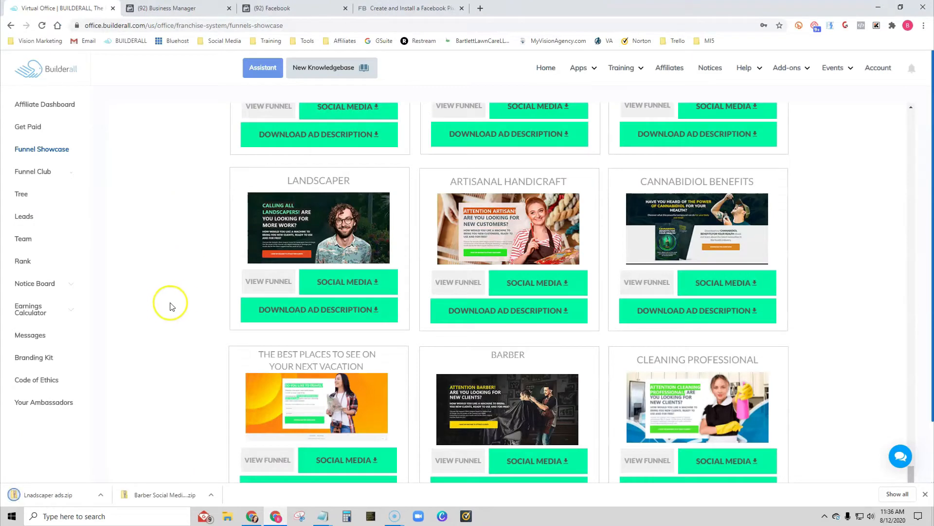
# - Open the Funnel Club's Niche Funnels and find the Landscaper entry with its affiliate link and tracking pixel script settings
pyautogui.scroll(1, 177, 307)
pyautogui.scroll(1, 174, 305)
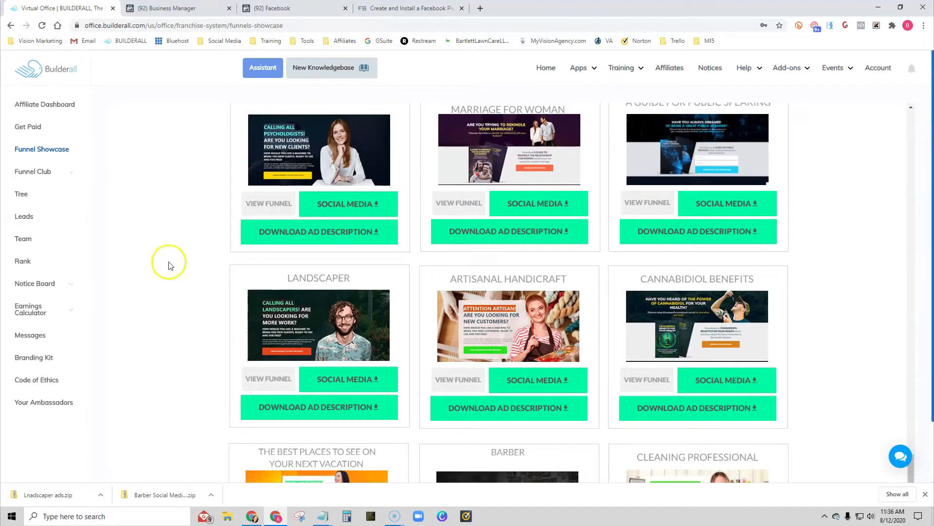
pyautogui.click(46, 172)
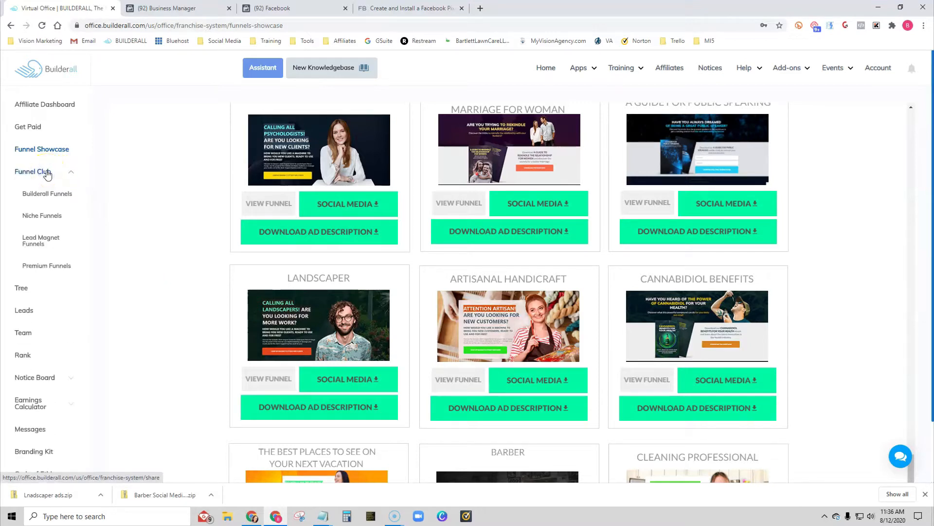
pyautogui.click(39, 216)
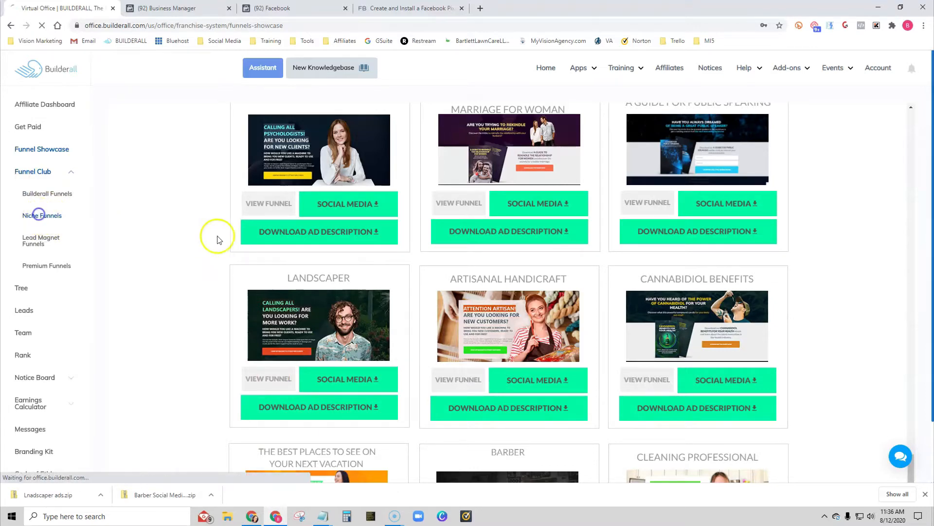
pyautogui.scroll(-15, 161, 245)
pyautogui.scroll(-14, 160, 245)
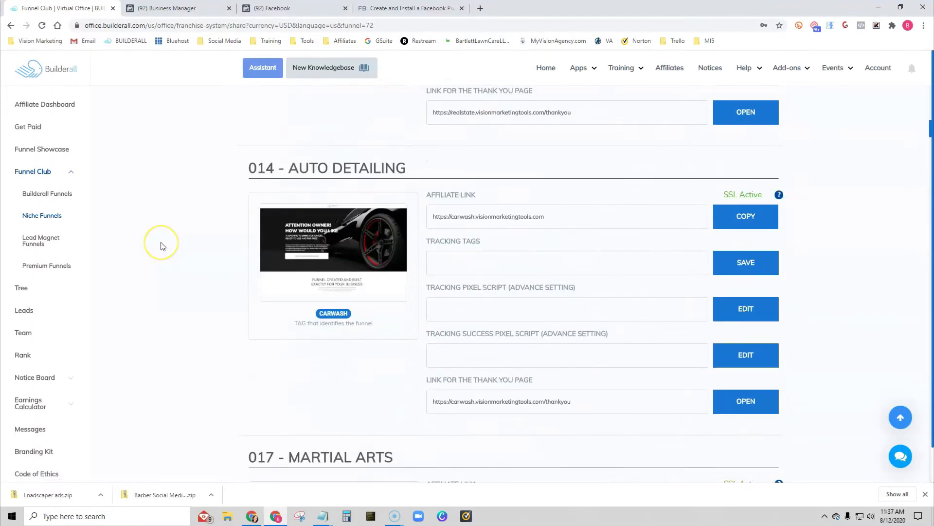
pyautogui.scroll(-20, 163, 246)
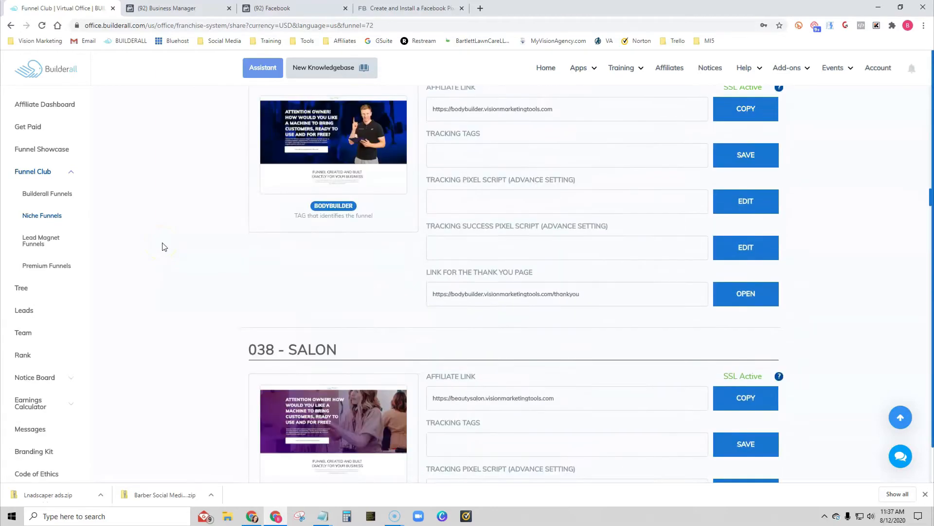
pyautogui.scroll(-10, 164, 247)
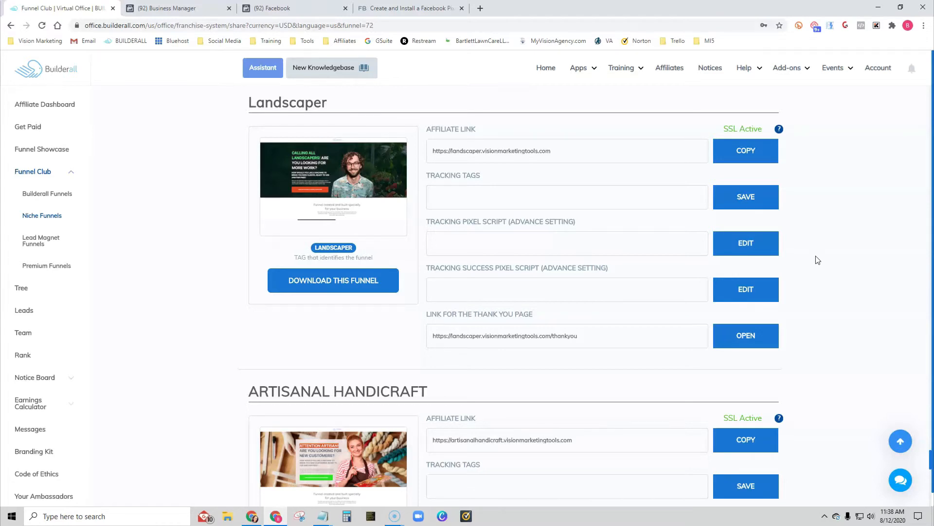
pyautogui.scroll(1, 835, 266)
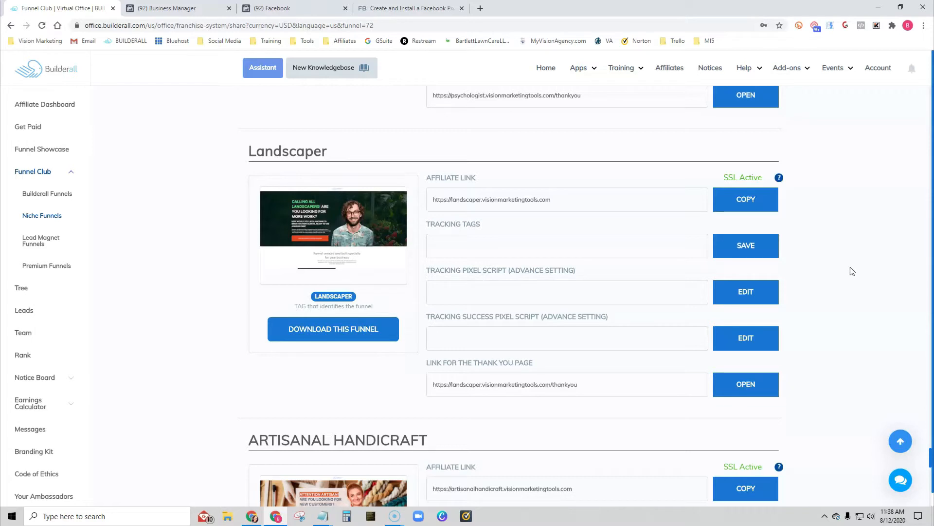
pyautogui.click(860, 261)
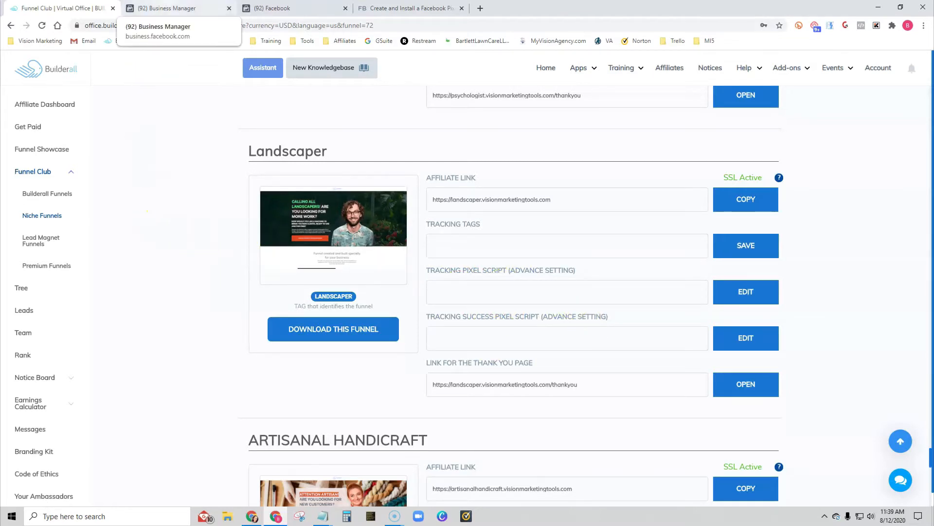
# - Switch to Facebook Business Manager, check the available business accounts, and open Events Manager for Vision Marketing and Design
pyautogui.click(252, 512)
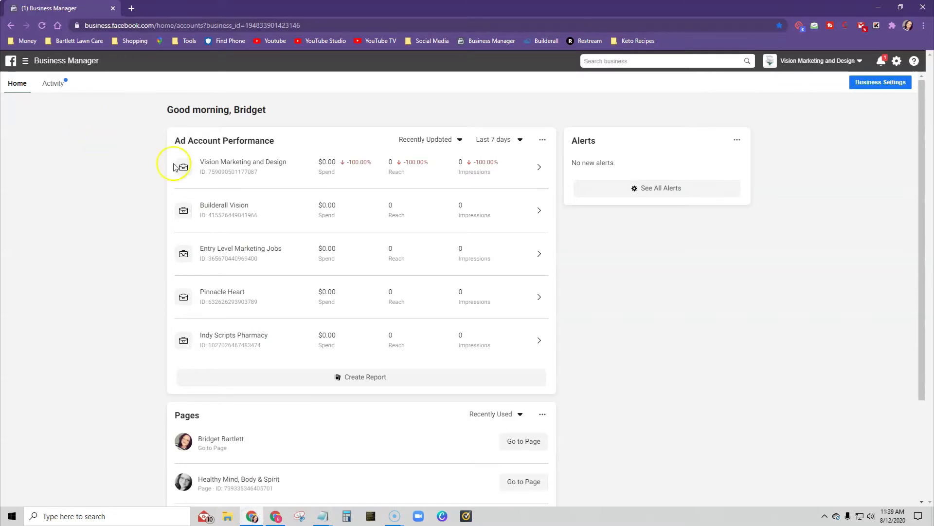
pyautogui.click(799, 62)
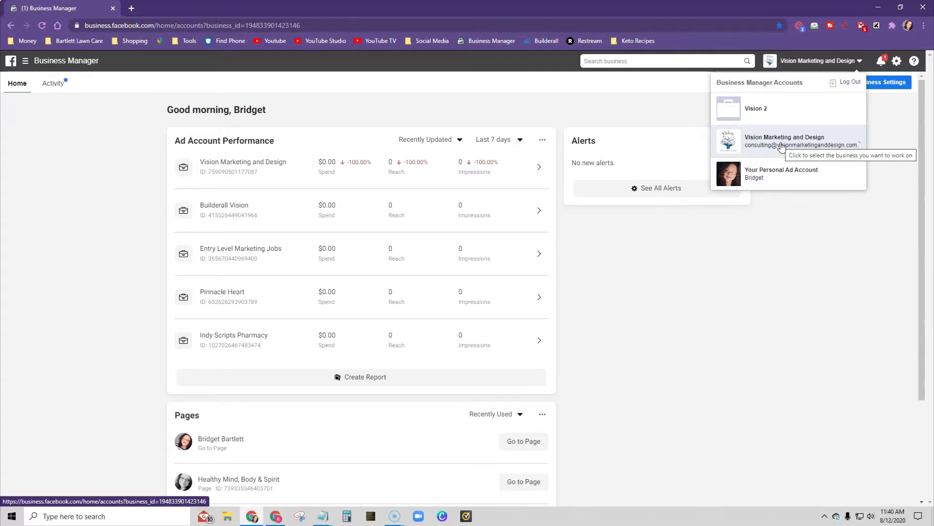
pyautogui.click(799, 180)
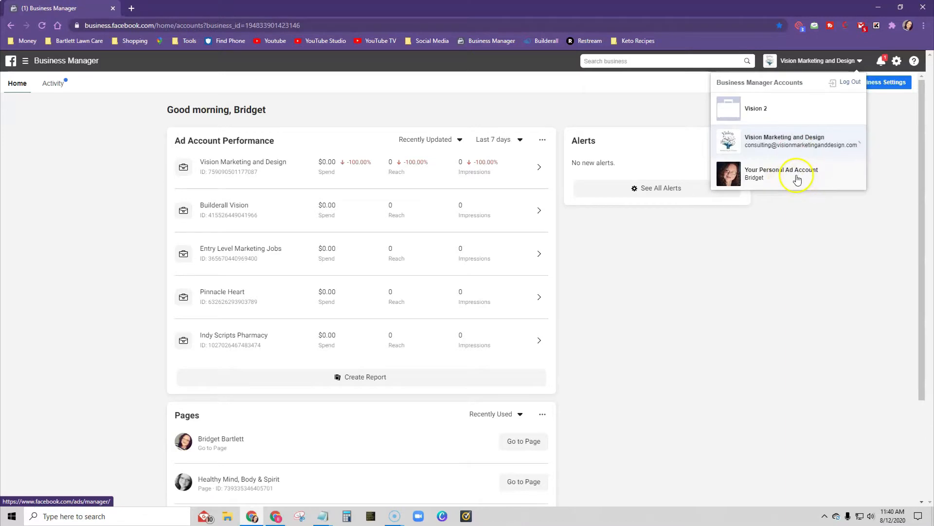
pyautogui.click(49, 62)
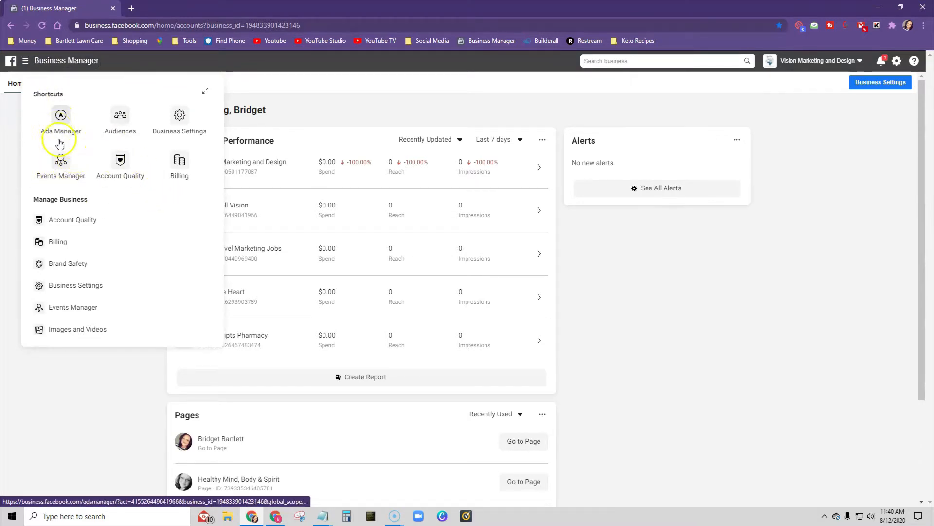
pyautogui.scroll(-3, 117, 236)
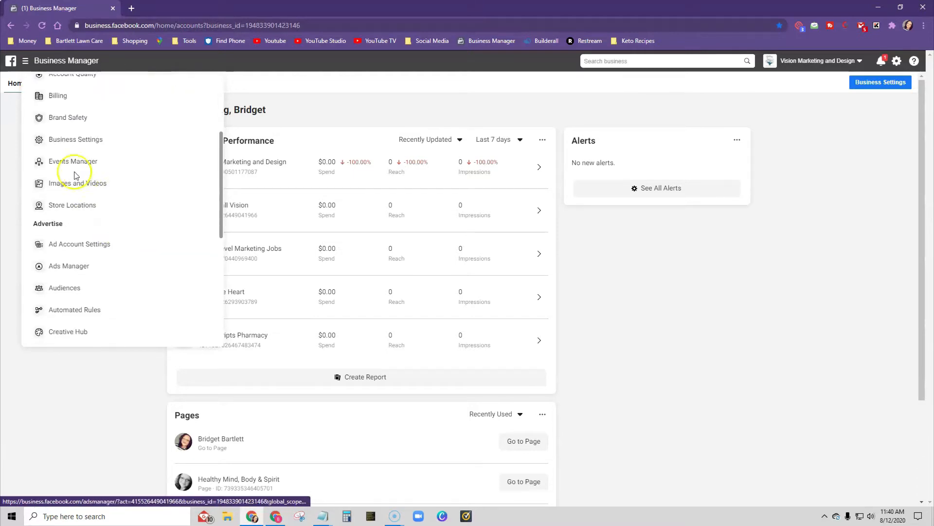
pyautogui.scroll(3, 119, 182)
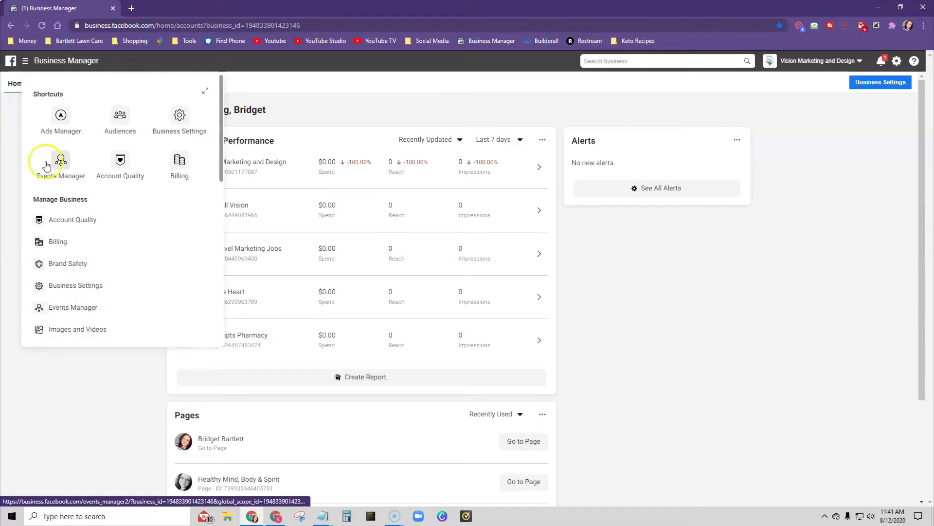
pyautogui.click(64, 165)
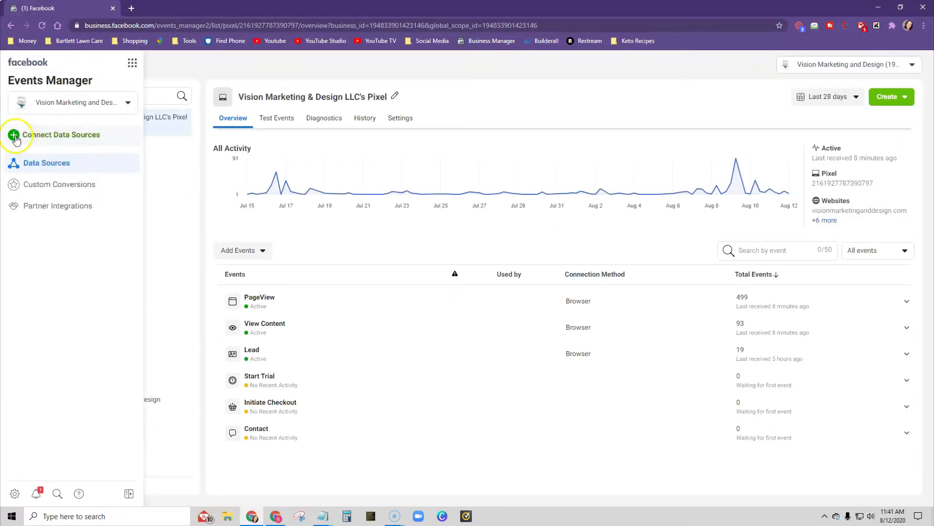
# - Start connecting a new Web data source with Facebook Pixel as the connection method
pyautogui.click(16, 136)
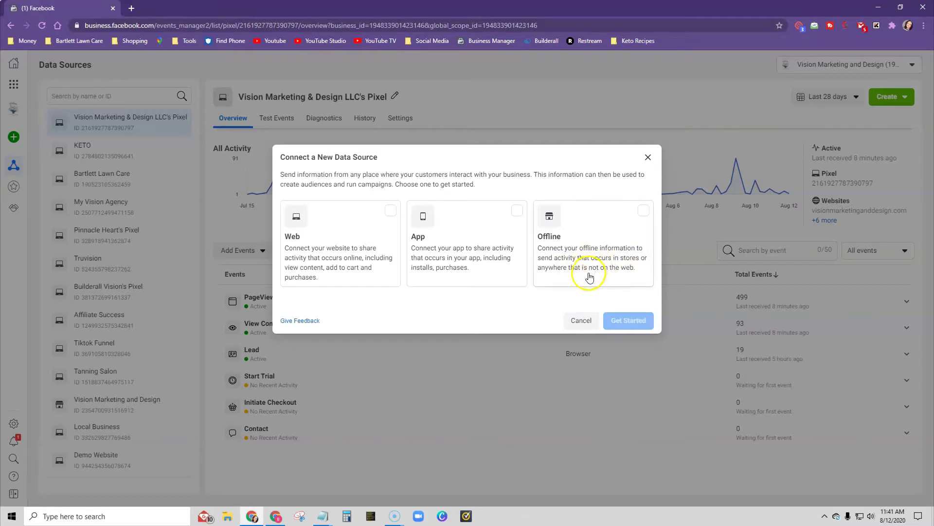
pyautogui.click(358, 243)
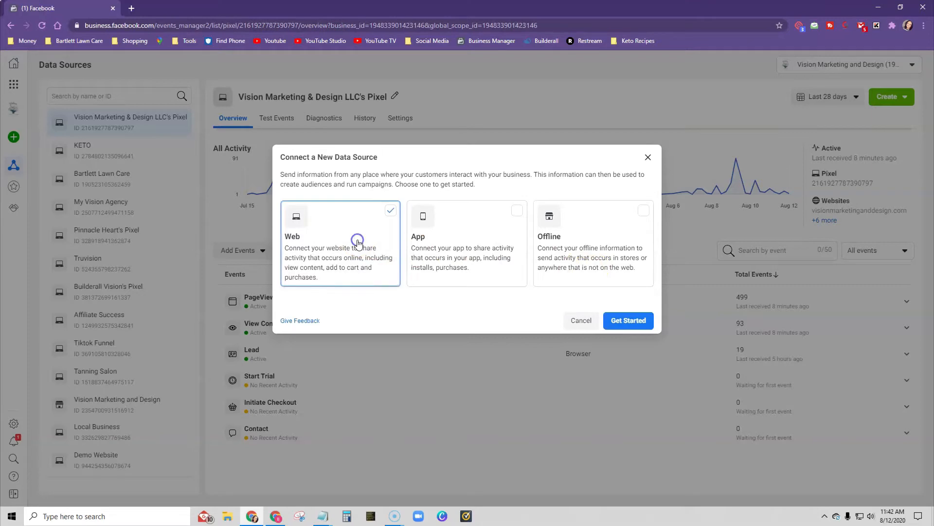
pyautogui.click(629, 320)
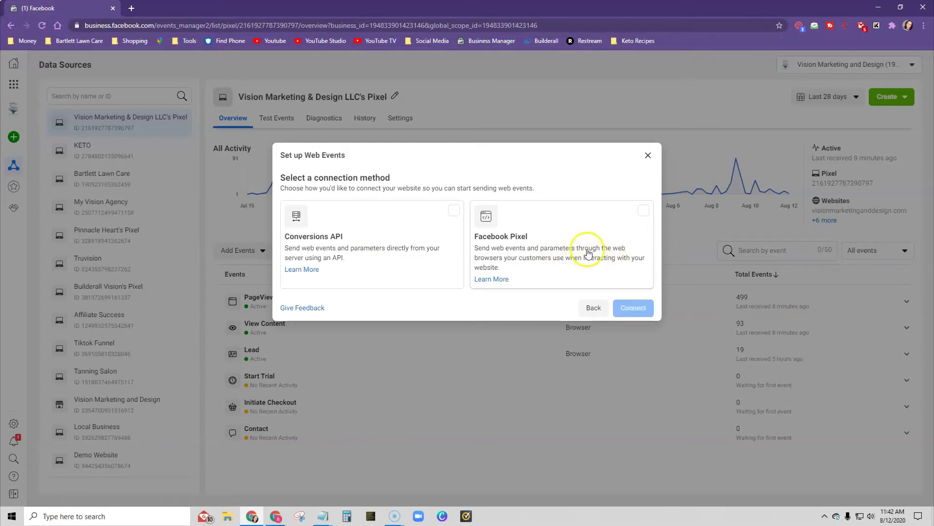
pyautogui.click(584, 247)
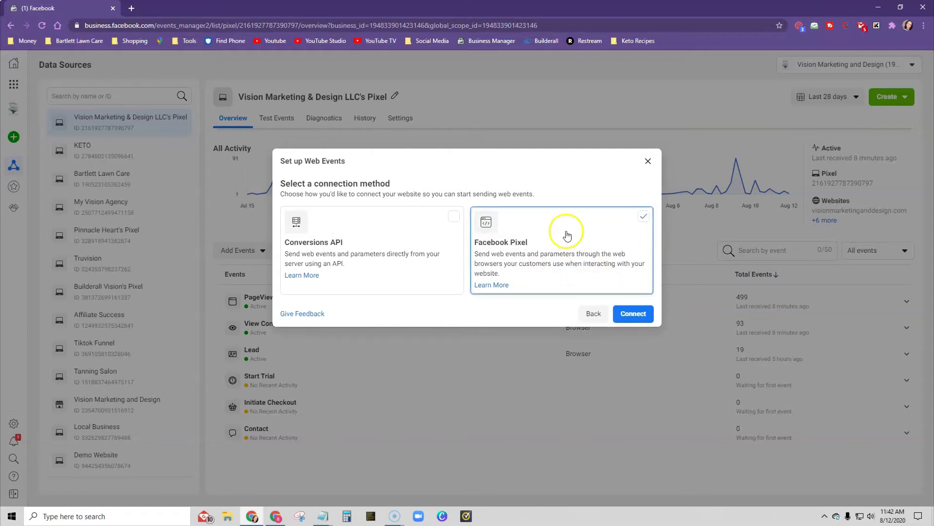
pyautogui.click(626, 318)
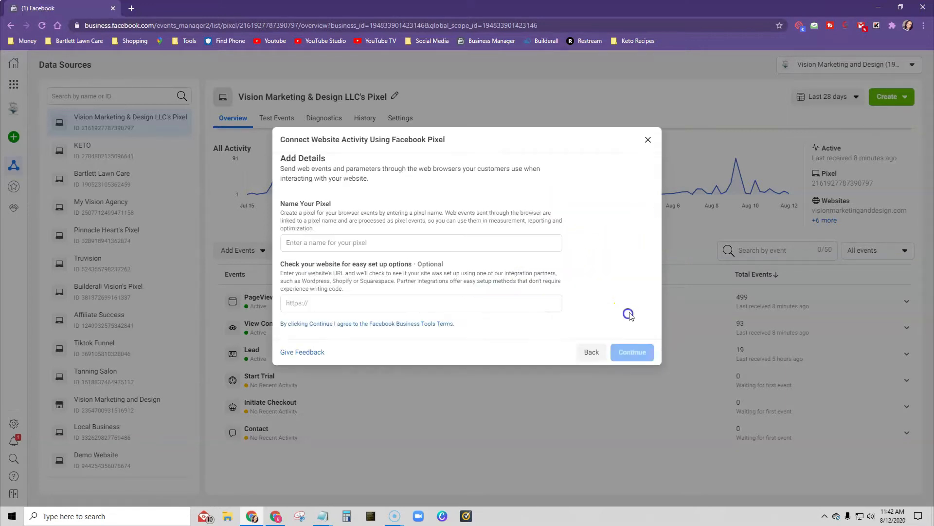
pyautogui.click(365, 242)
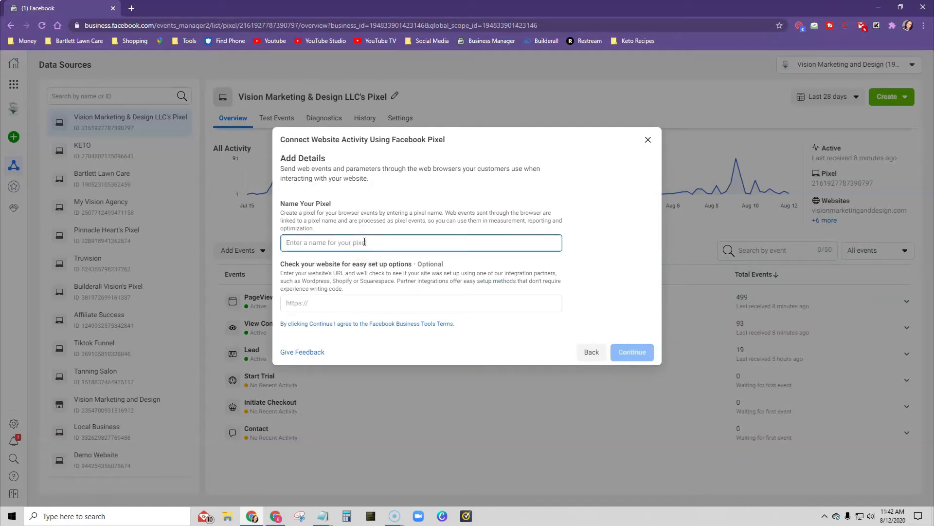
pyautogui.write('Landscaper Funnel')
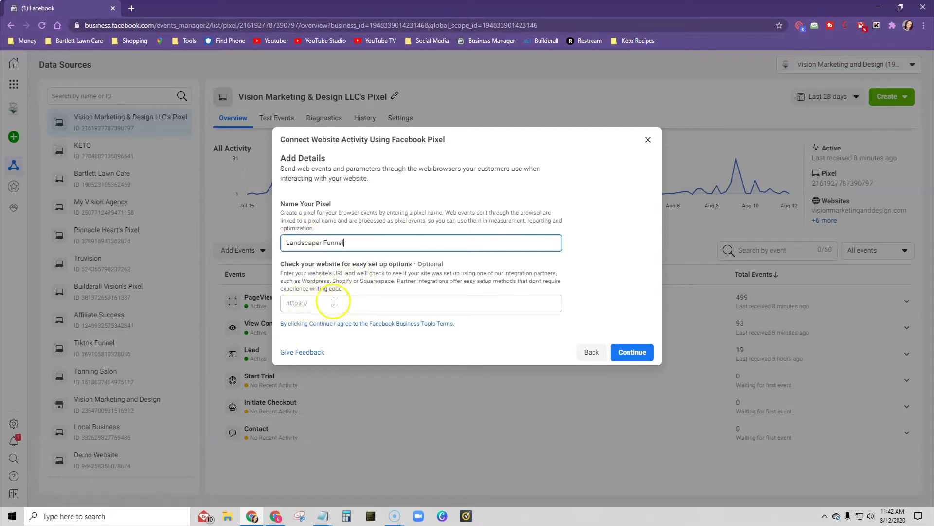
pyautogui.moveTo(276, 516)
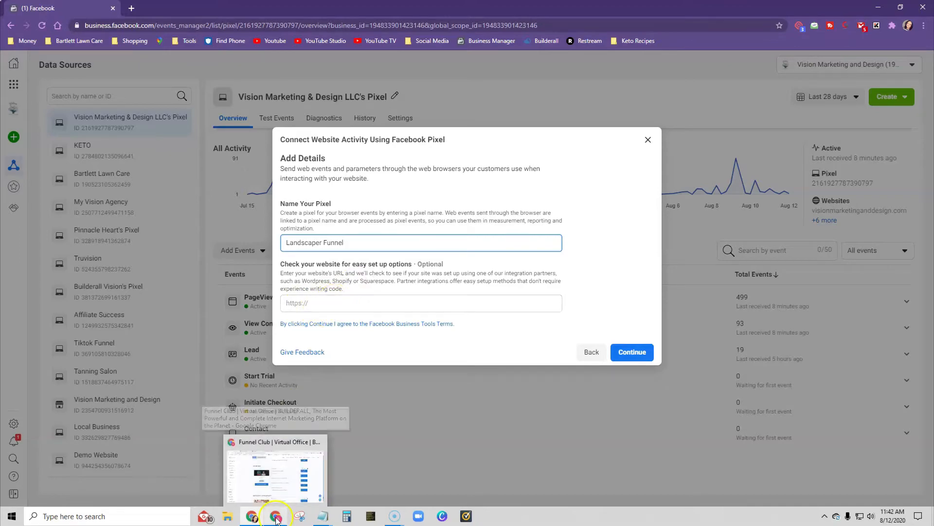
pyautogui.click(320, 455)
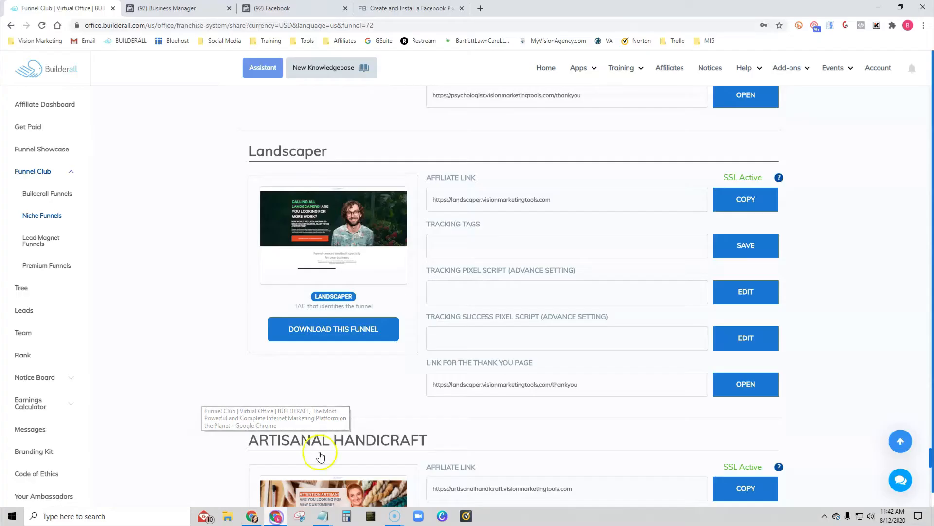
pyautogui.click(748, 200)
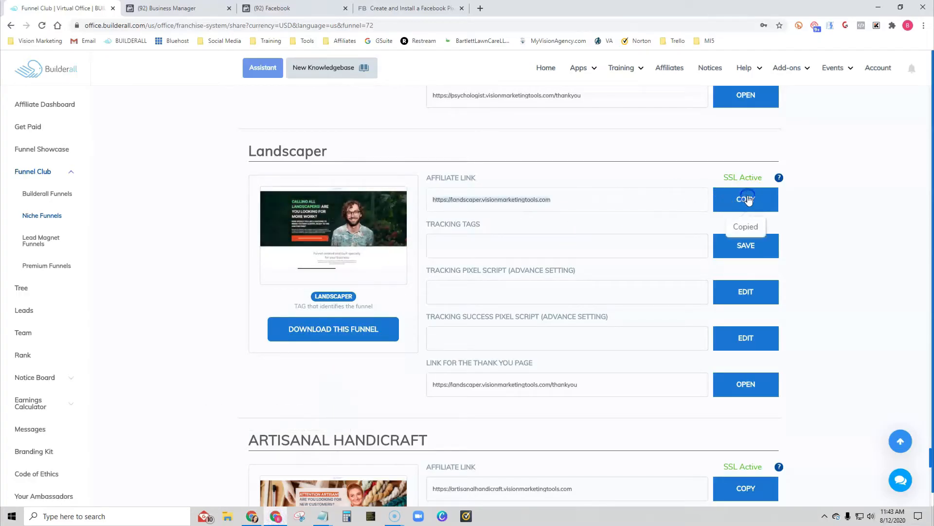
pyautogui.click(252, 518)
pyautogui.click(328, 305)
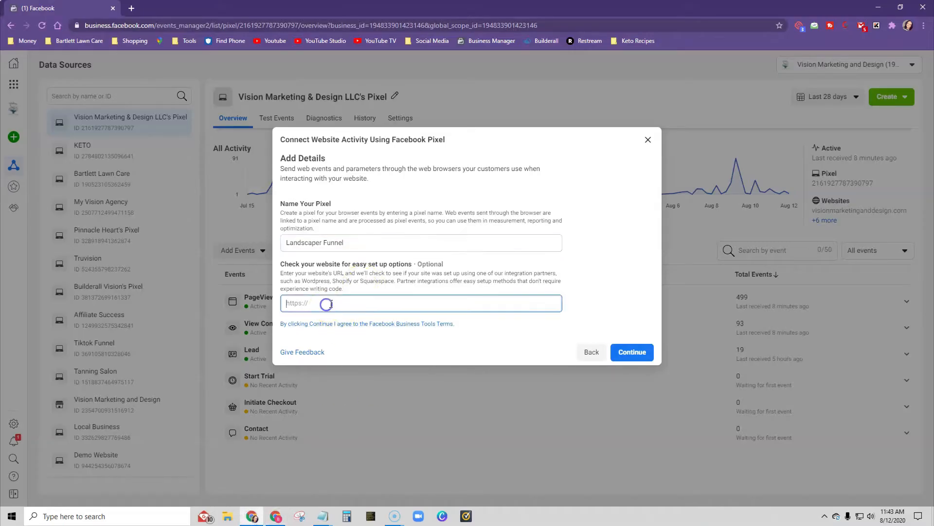
pyautogui.hotkey('ctrl', 'v')
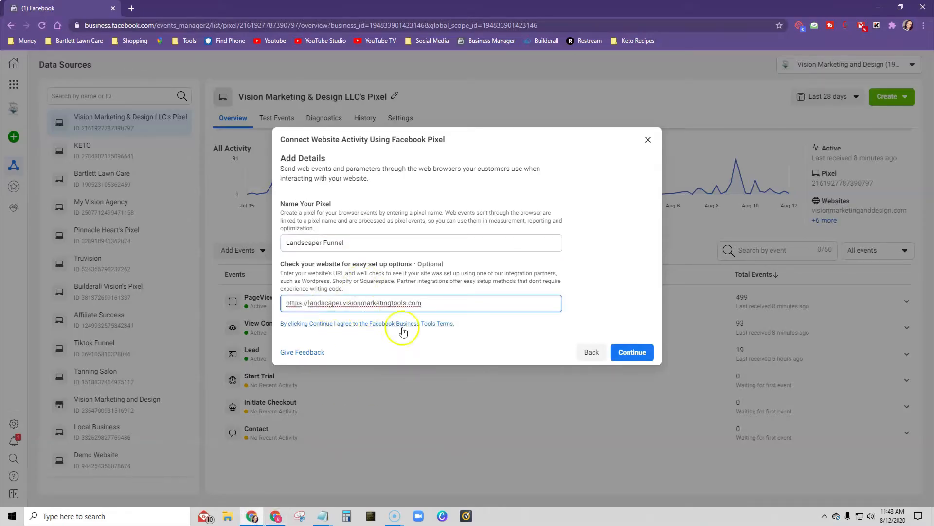
pyautogui.click(628, 355)
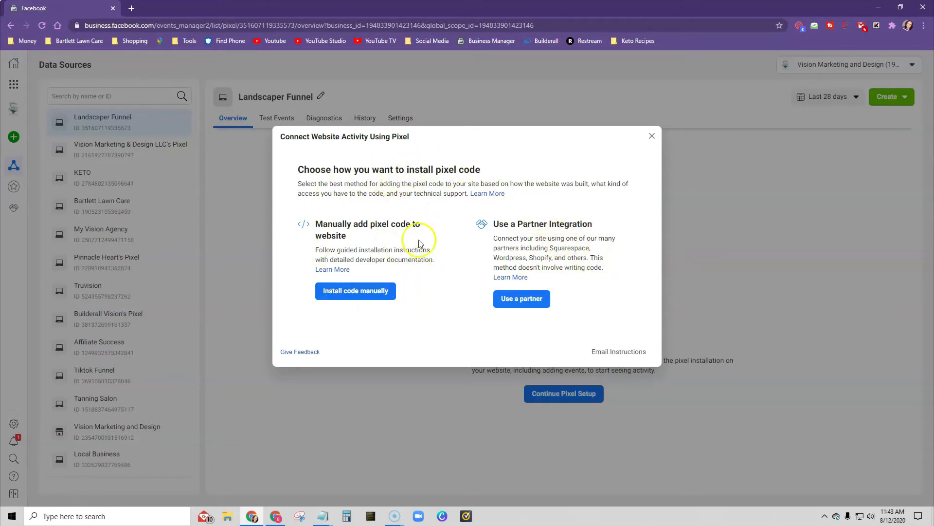
# - Copy the pixel's base code for manual installation and save it as the Landscaper funnel's tracking pixel script in Builderall
pyautogui.click(346, 294)
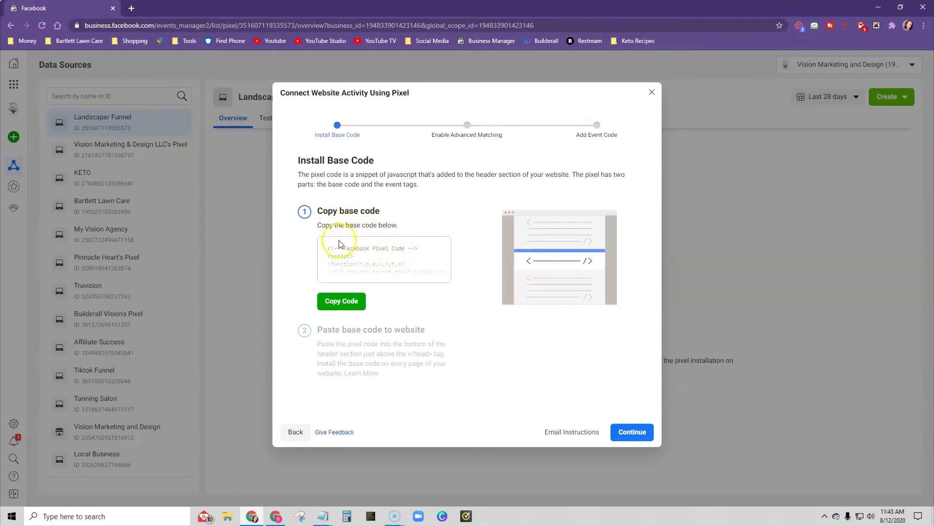
pyautogui.click(340, 302)
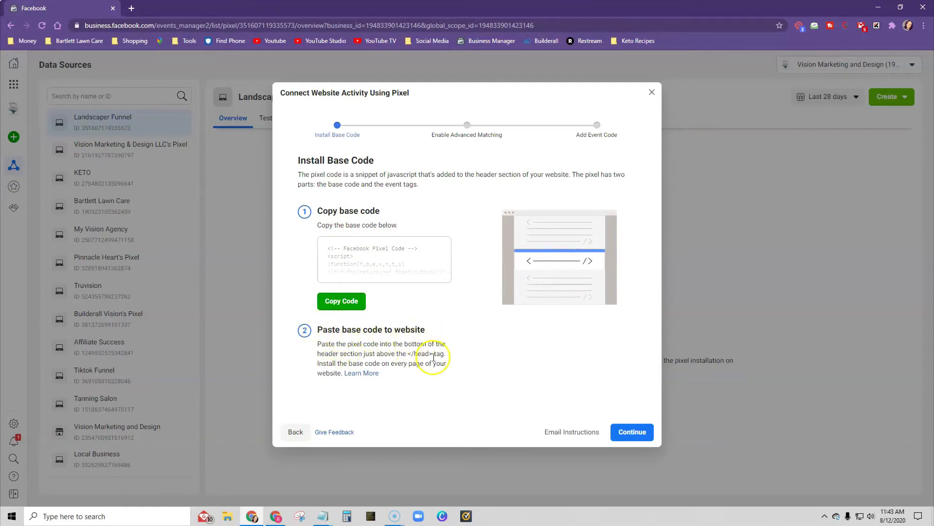
pyautogui.click(276, 519)
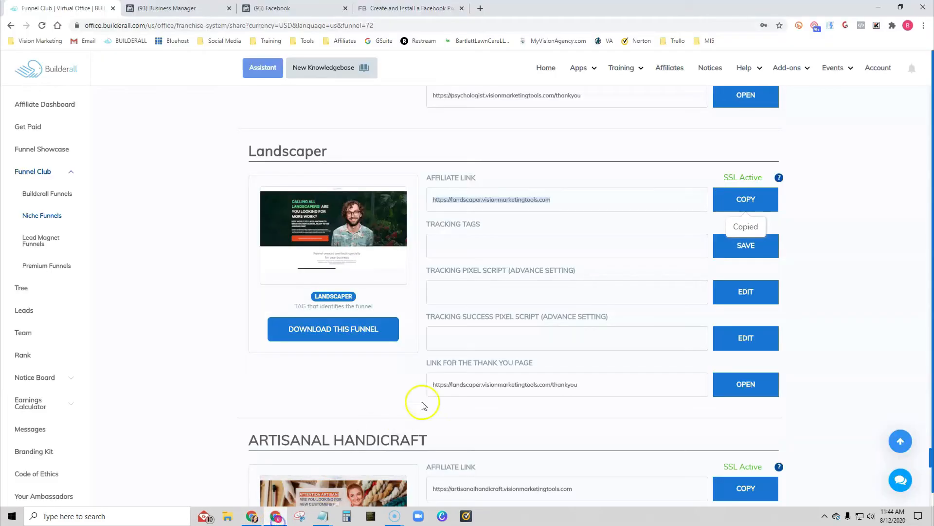
pyautogui.click(448, 295)
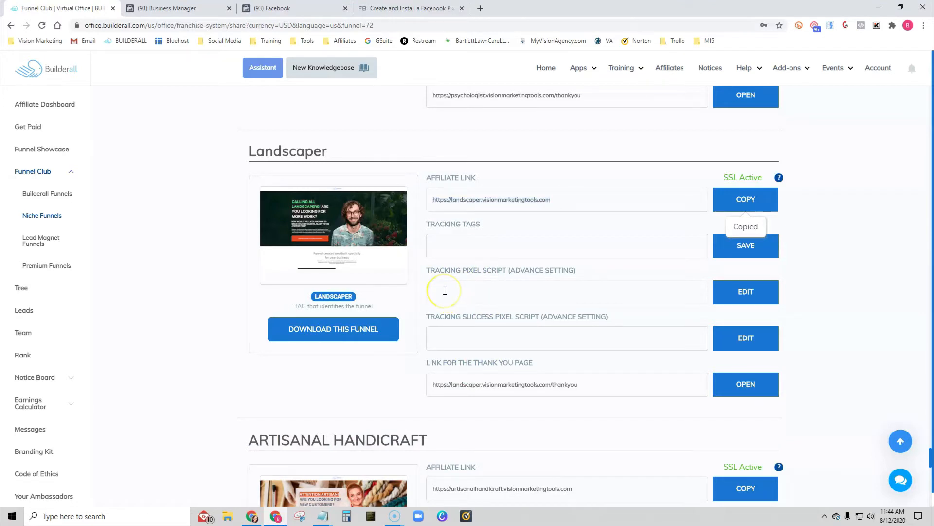
pyautogui.click(746, 292)
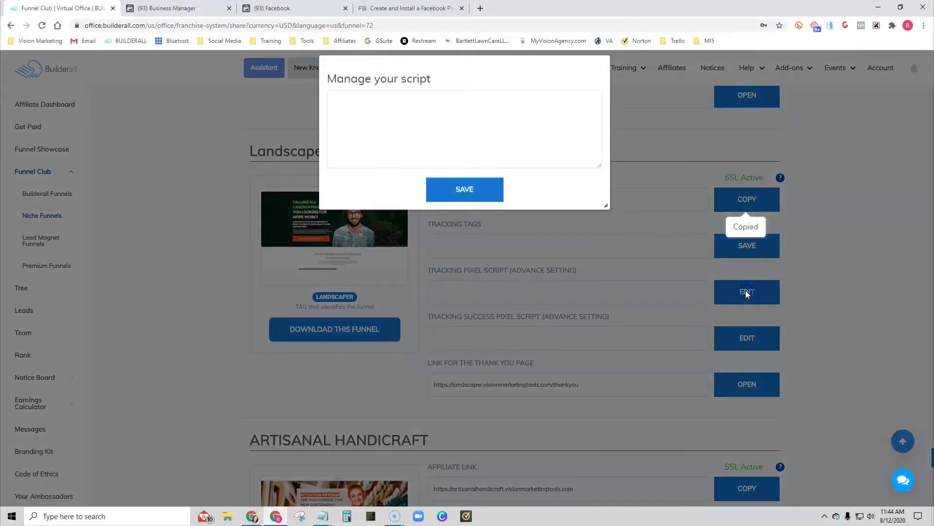
pyautogui.click(380, 115)
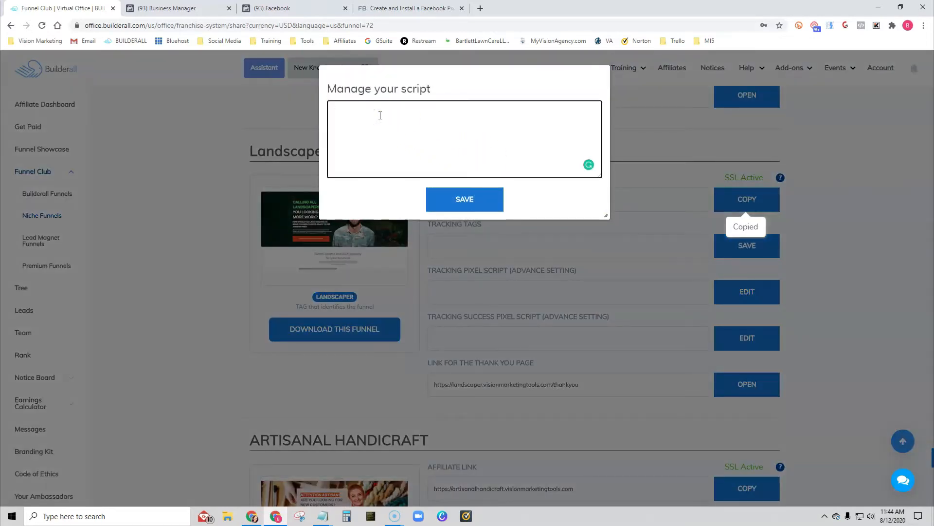
pyautogui.hotkey('ctrl', 'v')
pyautogui.click(485, 200)
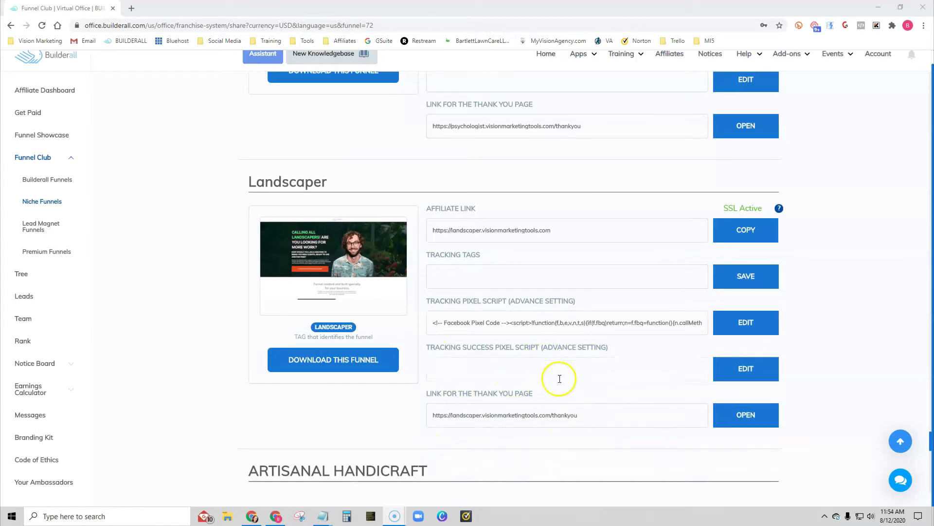
# - Return to Facebook's pixel setup and continue to the event code stage with Automatic Advanced Matching turned on
pyautogui.moveTo(257, 519)
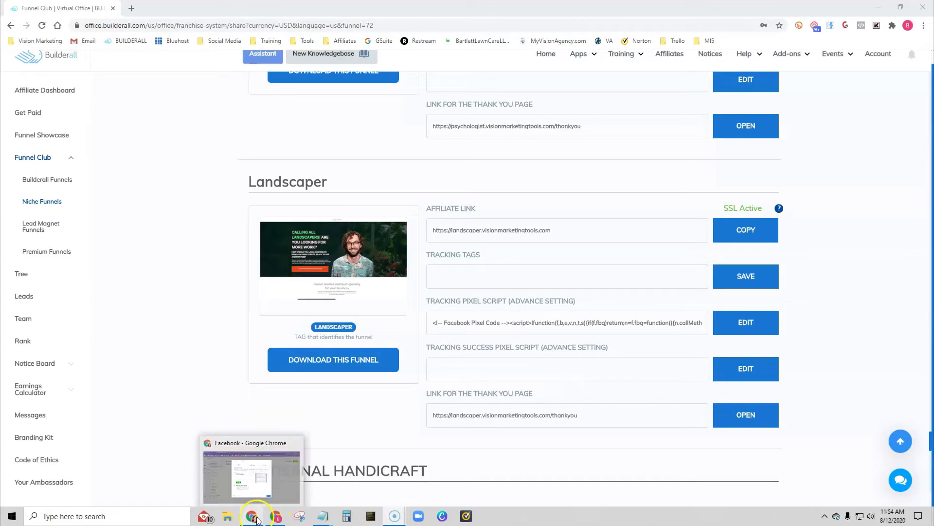
pyautogui.click(250, 472)
pyautogui.click(650, 440)
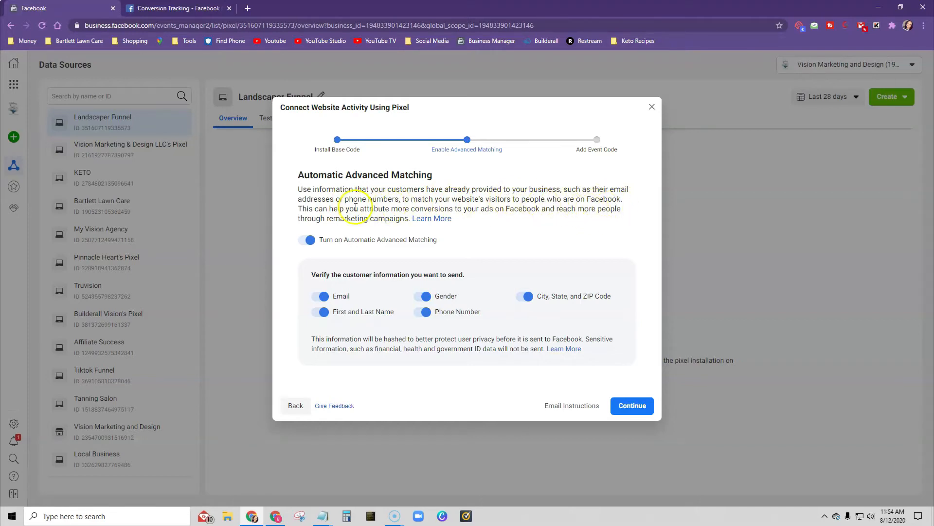
pyautogui.click(305, 241)
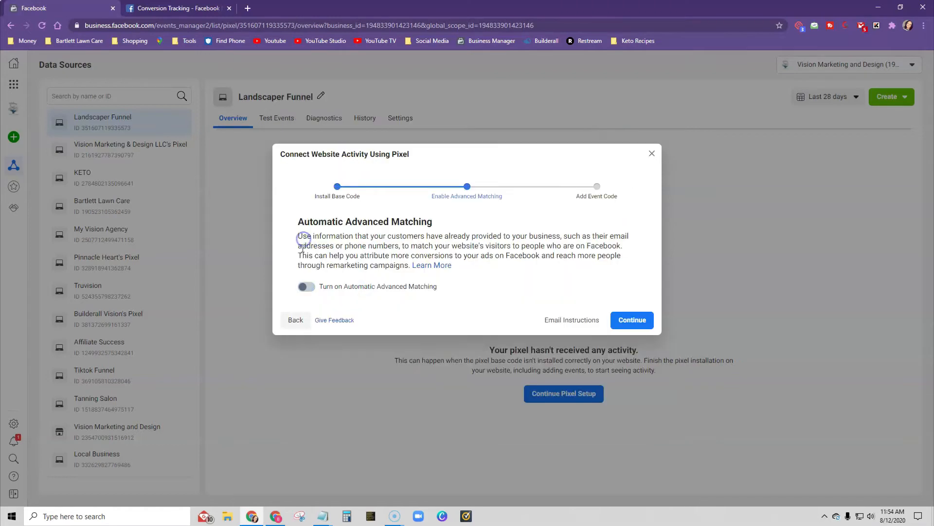
pyautogui.click(306, 288)
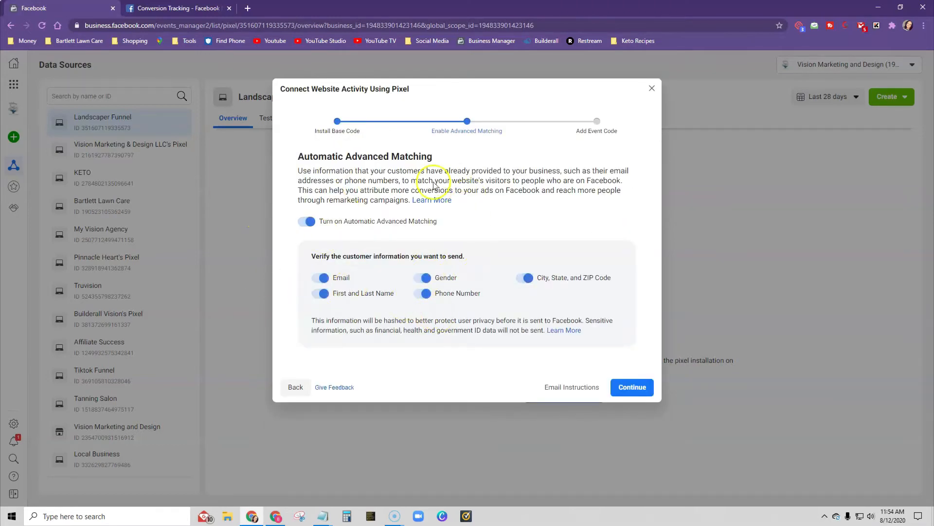
pyautogui.click(632, 388)
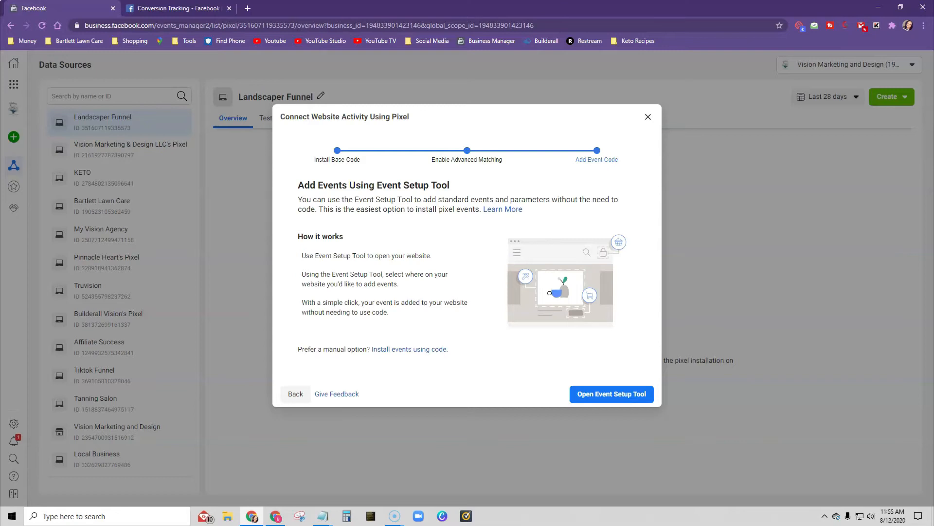
pyautogui.click(611, 393)
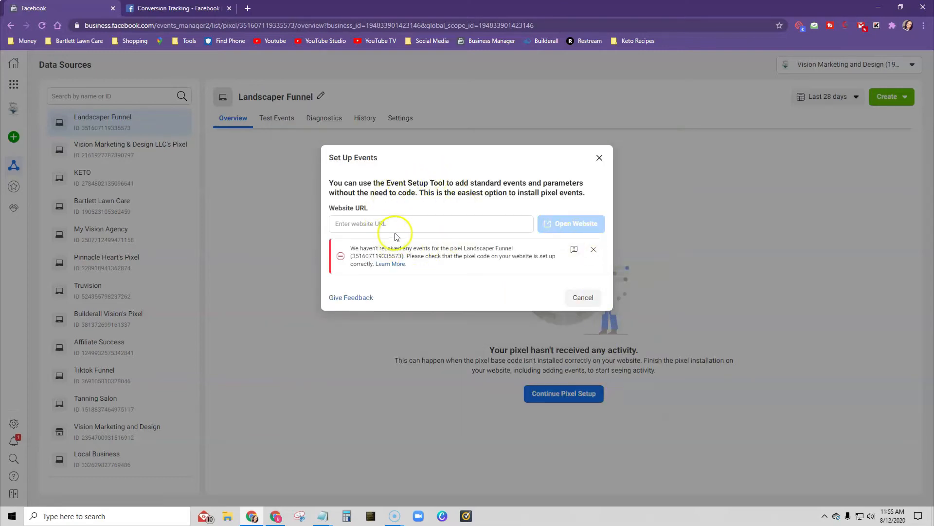
pyautogui.click(273, 516)
pyautogui.click(745, 232)
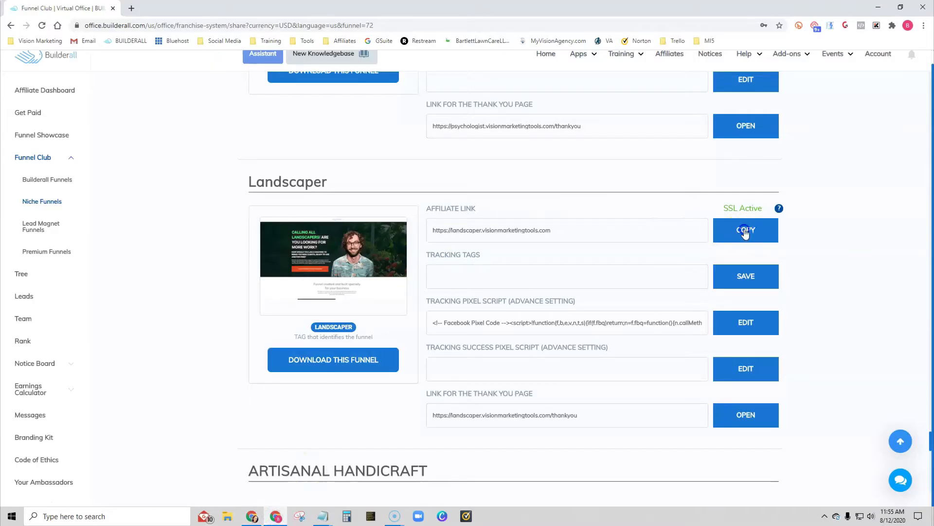
pyautogui.click(252, 516)
pyautogui.click(383, 226)
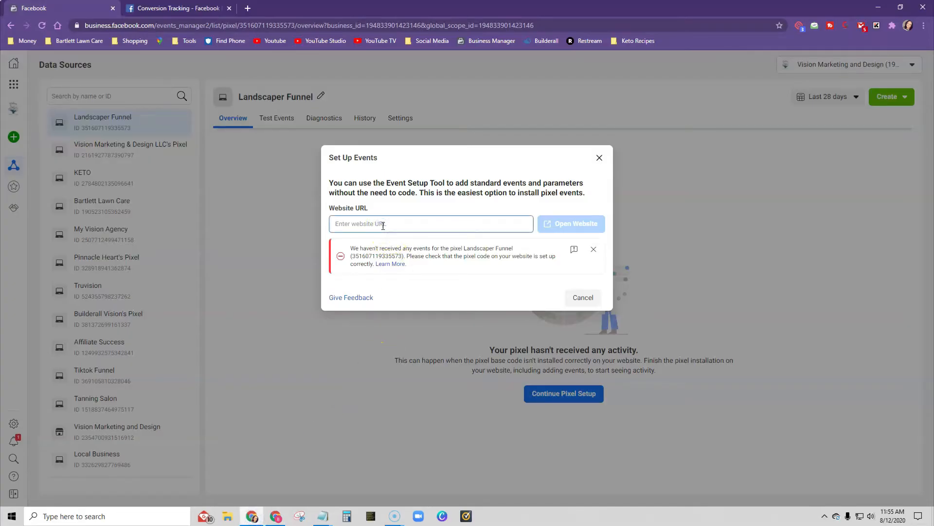
pyautogui.hotkey('ctrl', 'v')
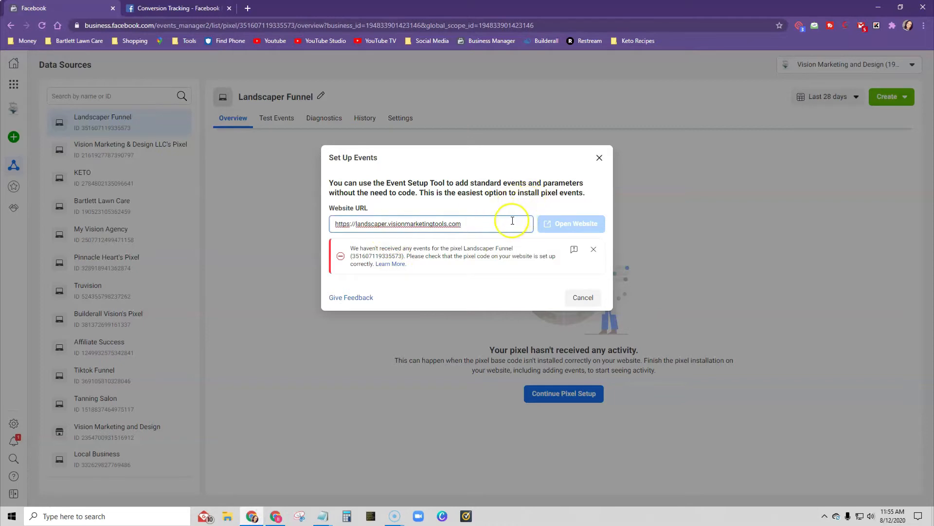
pyautogui.click(571, 224)
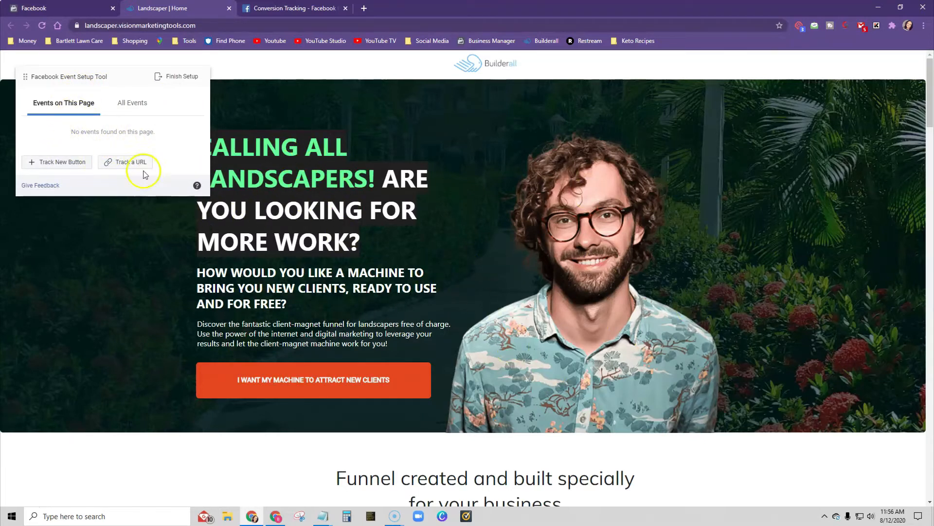
pyautogui.click(130, 161)
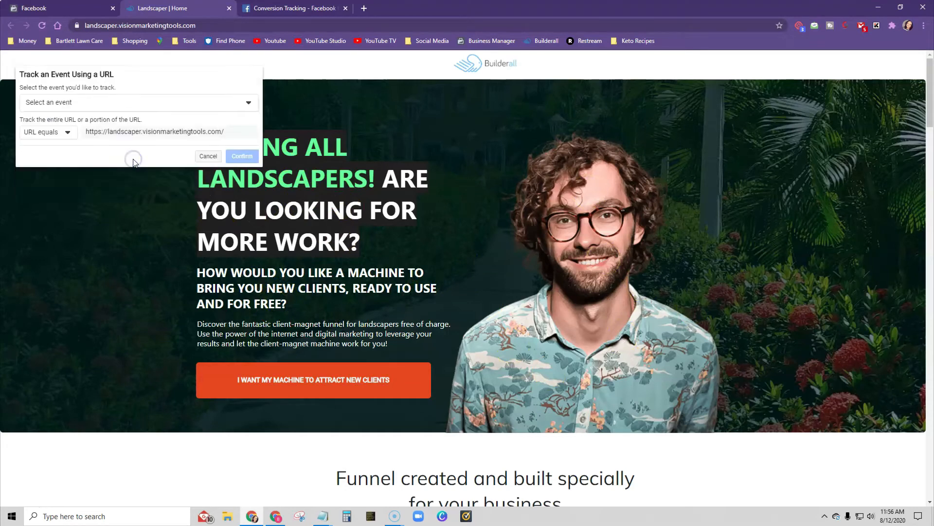
pyautogui.click(101, 107)
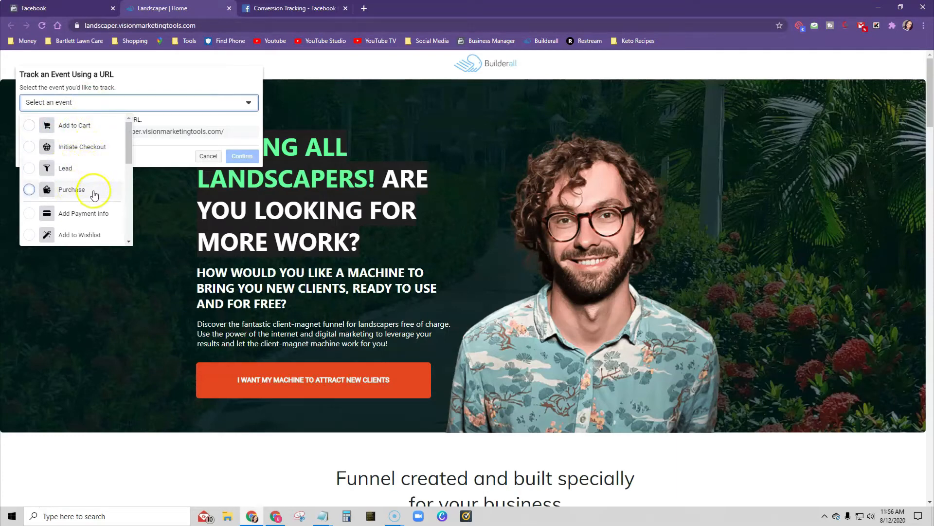
pyautogui.scroll(-1, 94, 195)
pyautogui.scroll(-4, 94, 194)
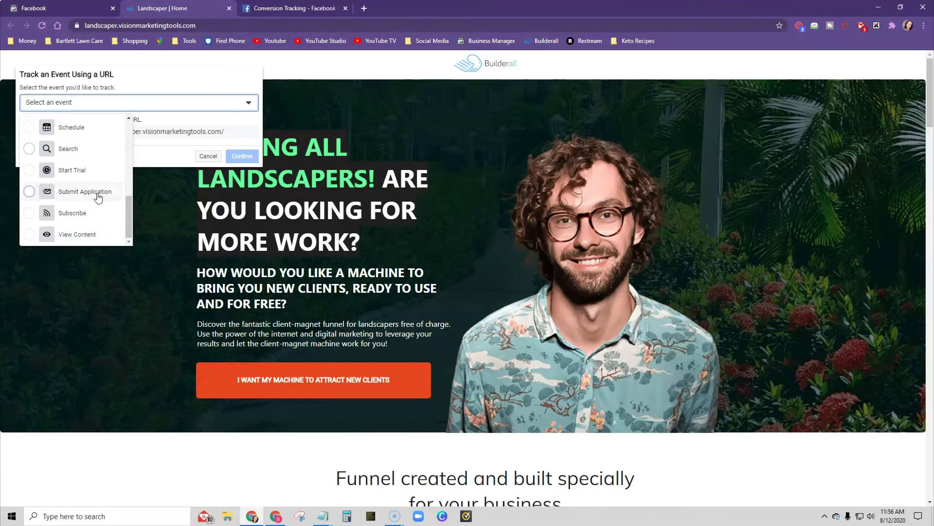
pyautogui.click(77, 235)
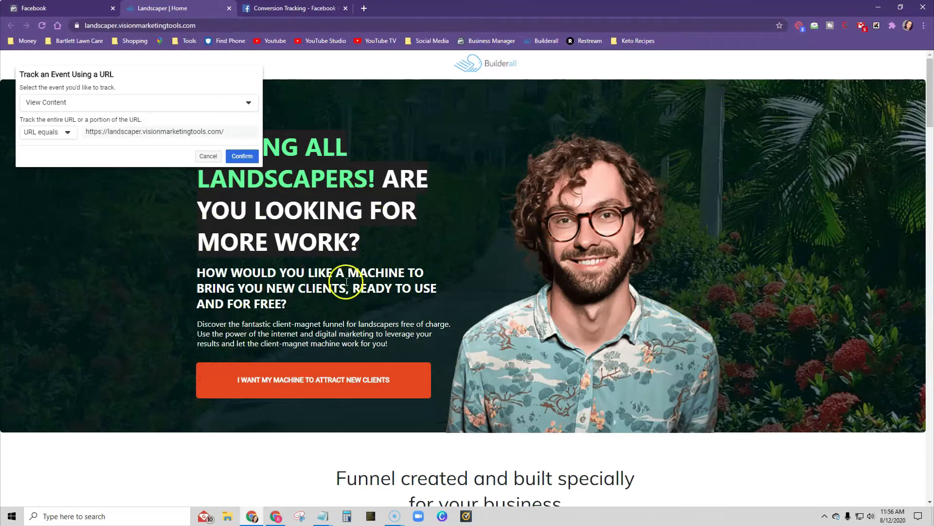
pyautogui.click(246, 158)
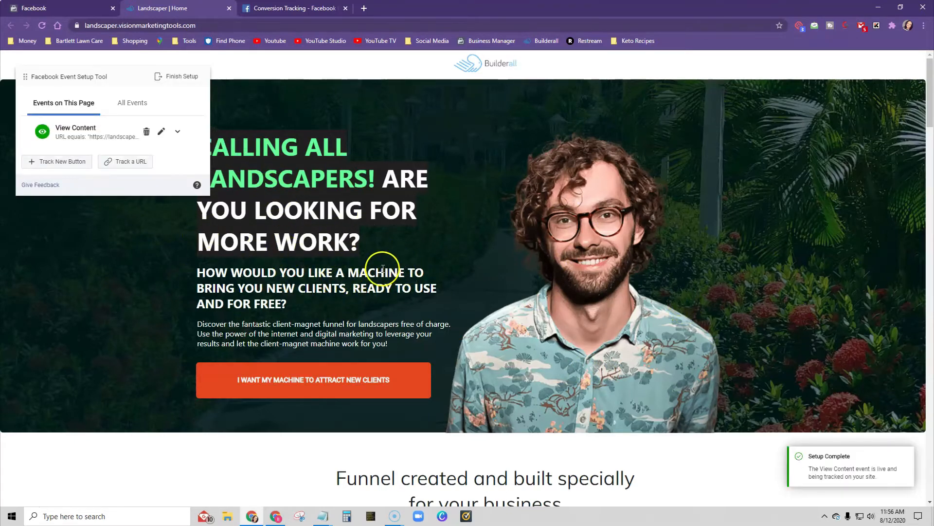
# - Copy the Landscaper thank-you page link from Builderall and load it in the browser tab running the Event Setup Tool
pyautogui.click(276, 517)
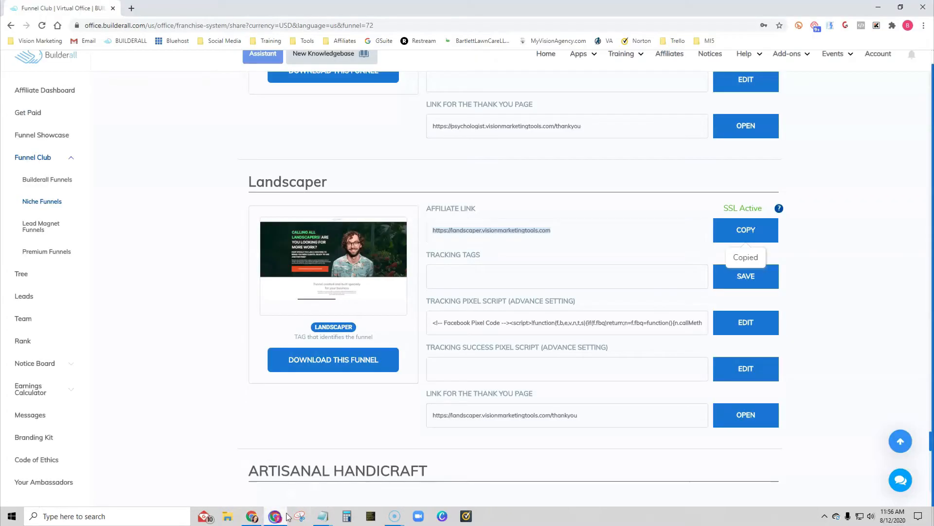
pyautogui.moveTo(589, 417); pyautogui.dragTo(436, 417)
pyautogui.rightClick(446, 416)
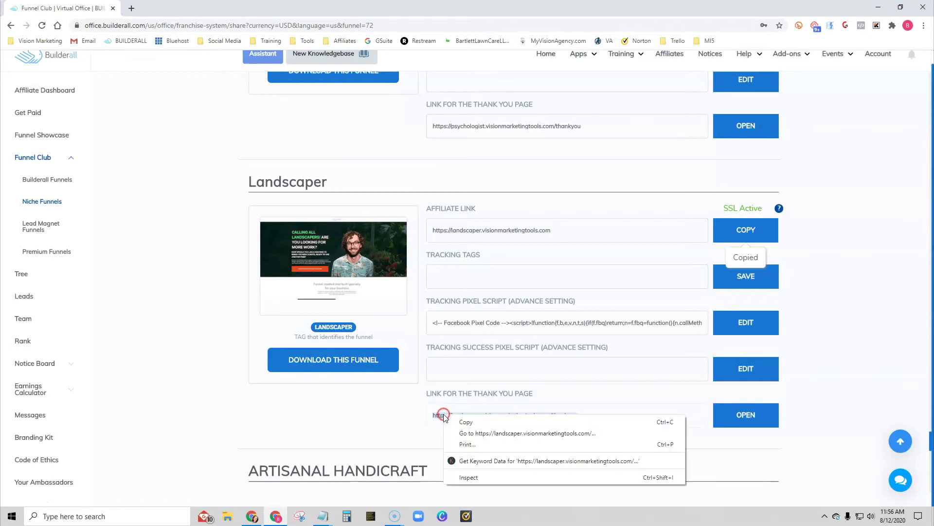
pyautogui.click(456, 422)
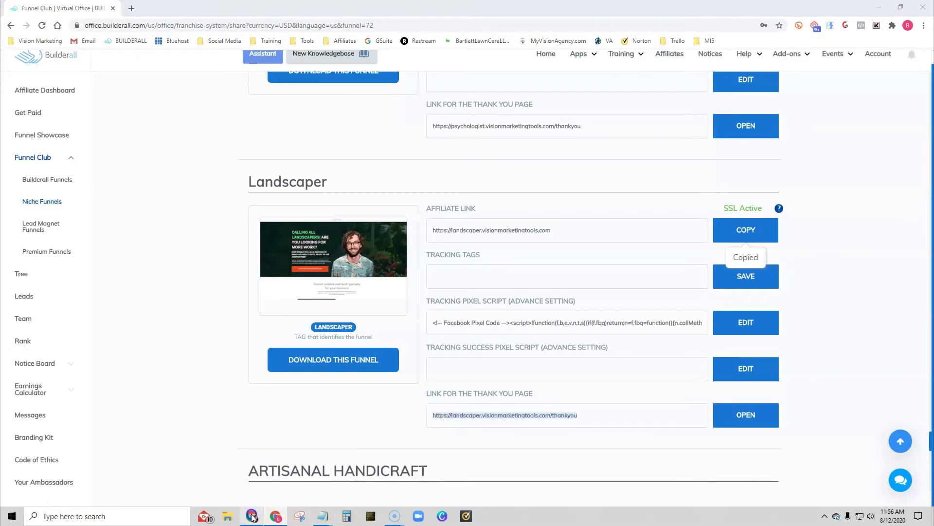
pyautogui.click(252, 515)
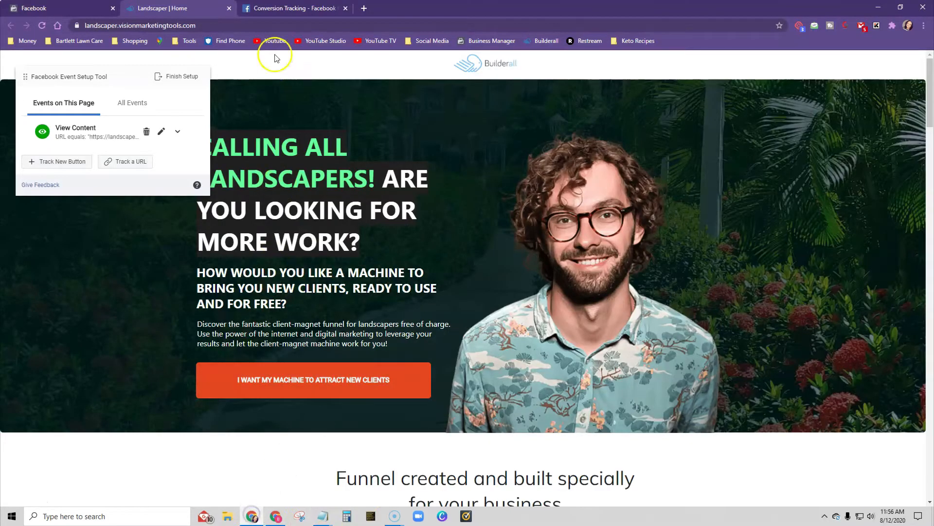
pyautogui.click(234, 26)
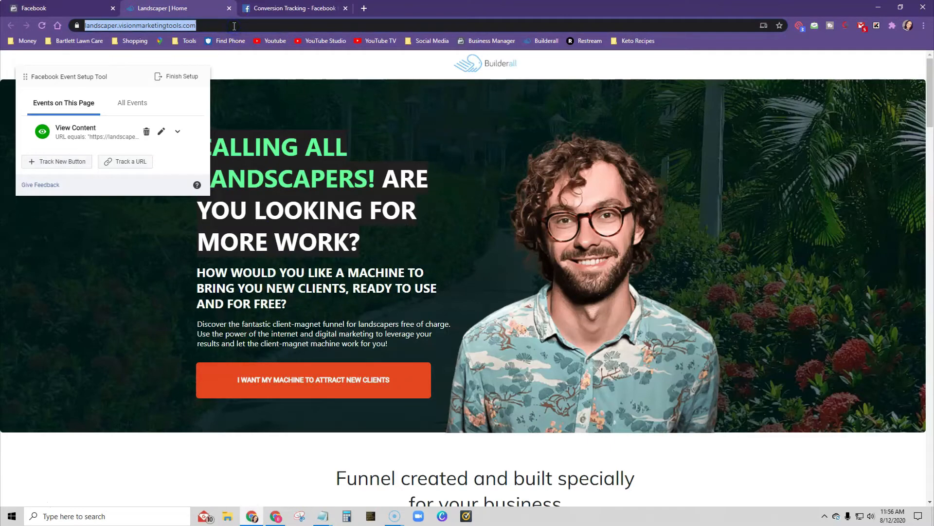
pyautogui.hotkey('ctrl', 'v')
pyautogui.press('Return')
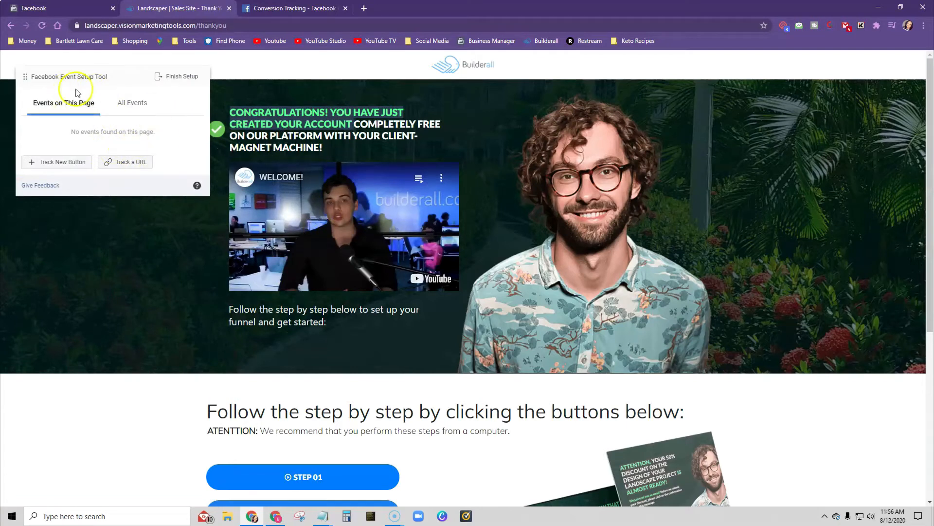
pyautogui.click(133, 164)
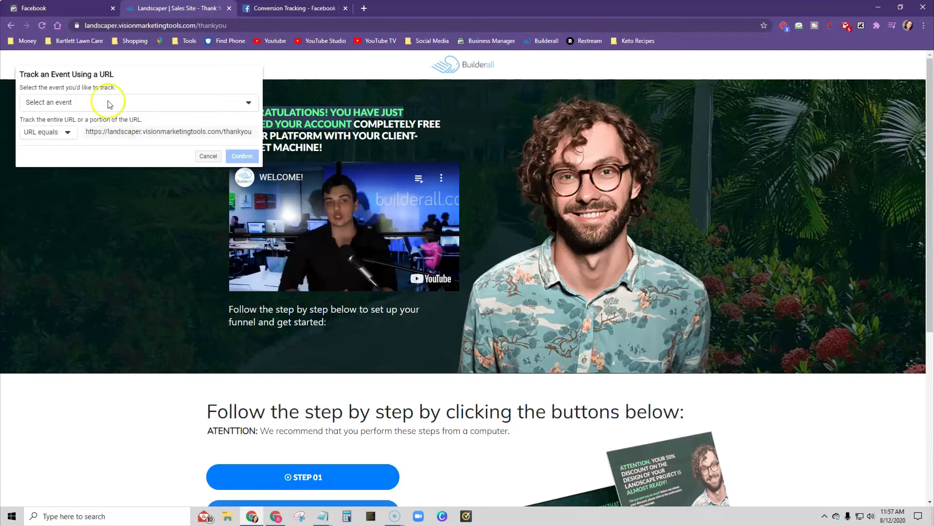
pyautogui.click(106, 102)
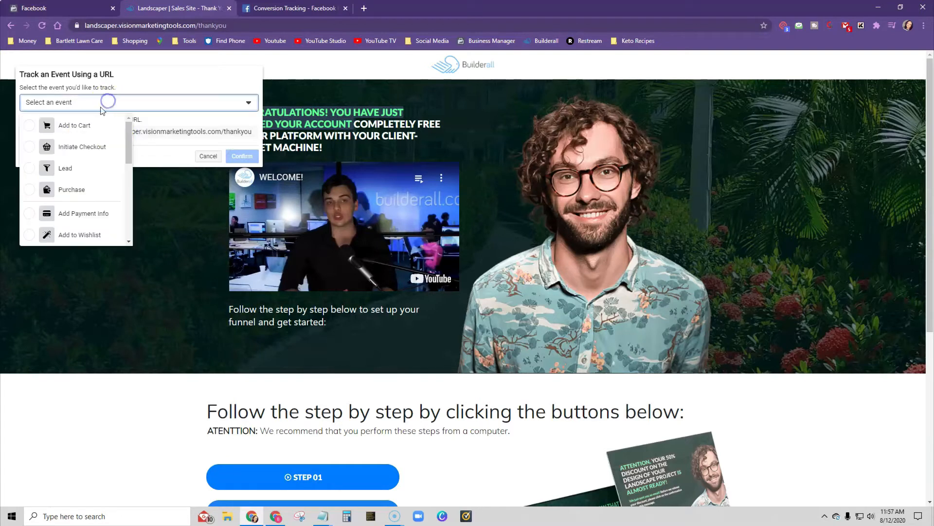
pyautogui.click(72, 171)
pyautogui.click(245, 157)
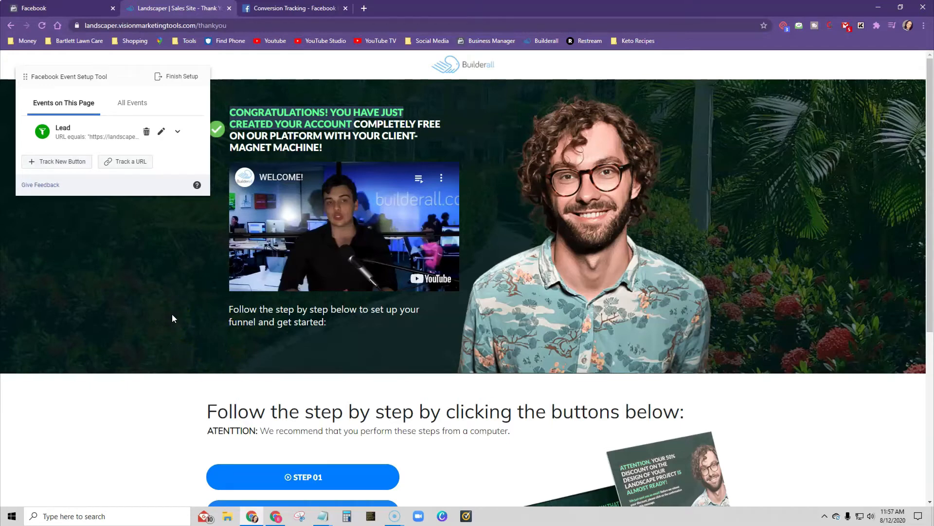
pyautogui.click(176, 76)
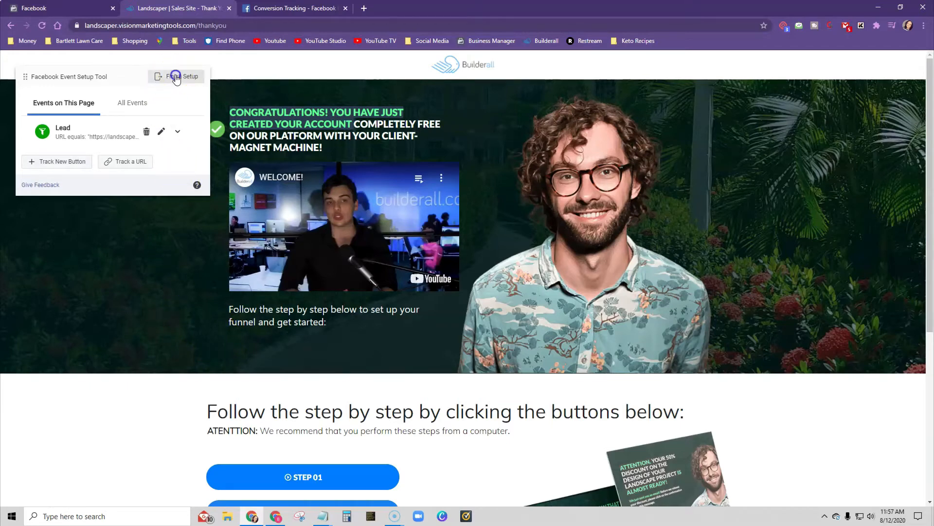
pyautogui.click(588, 392)
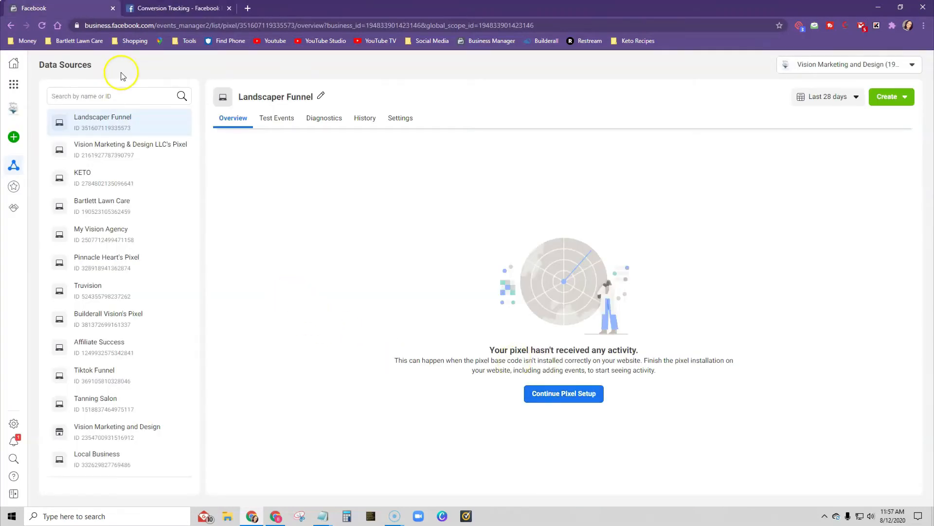
# - Reload the Landscaper Funnel pixel overview and start creating an ad from it, continuing past the introduction to the campaign objectives
pyautogui.click(41, 25)
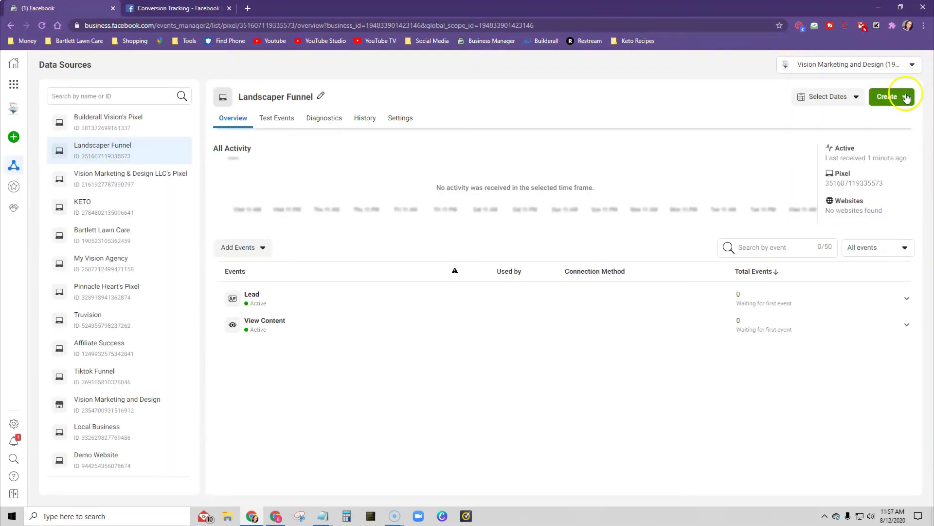
pyautogui.click(906, 97)
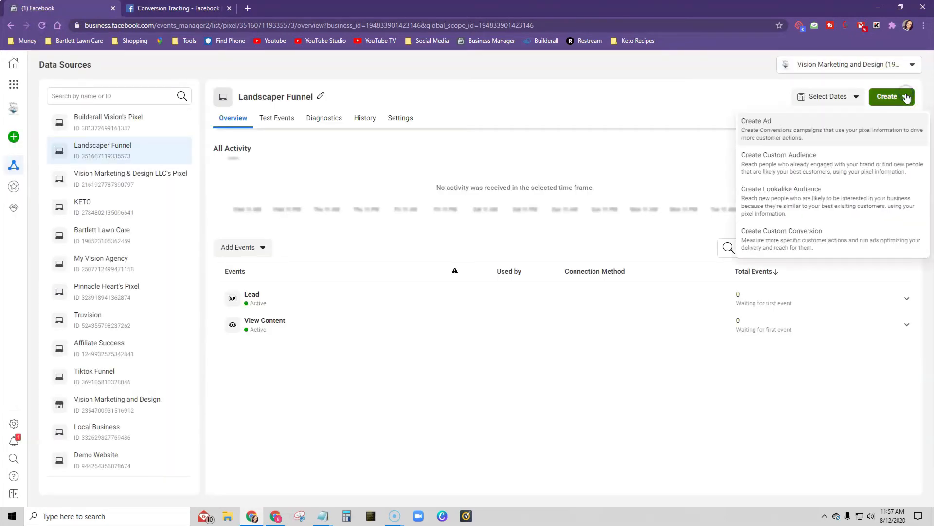
pyautogui.click(774, 132)
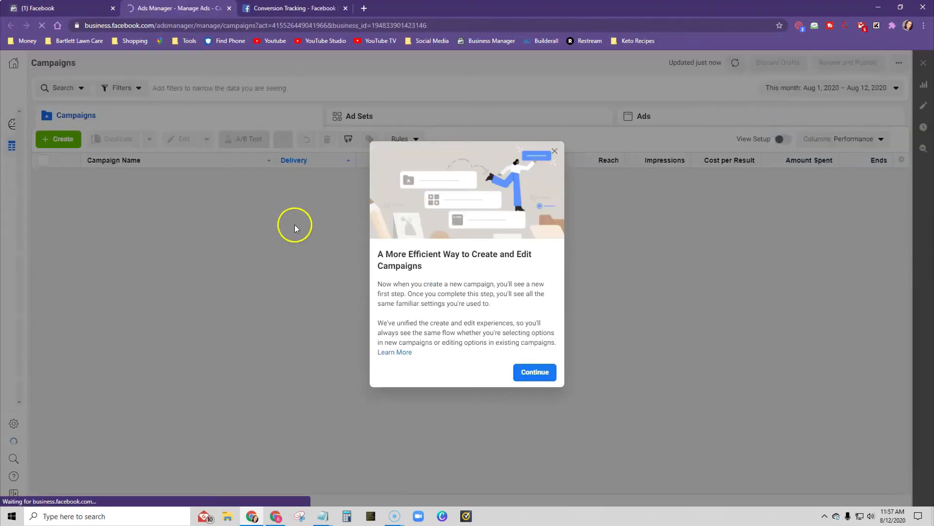
pyautogui.click(534, 371)
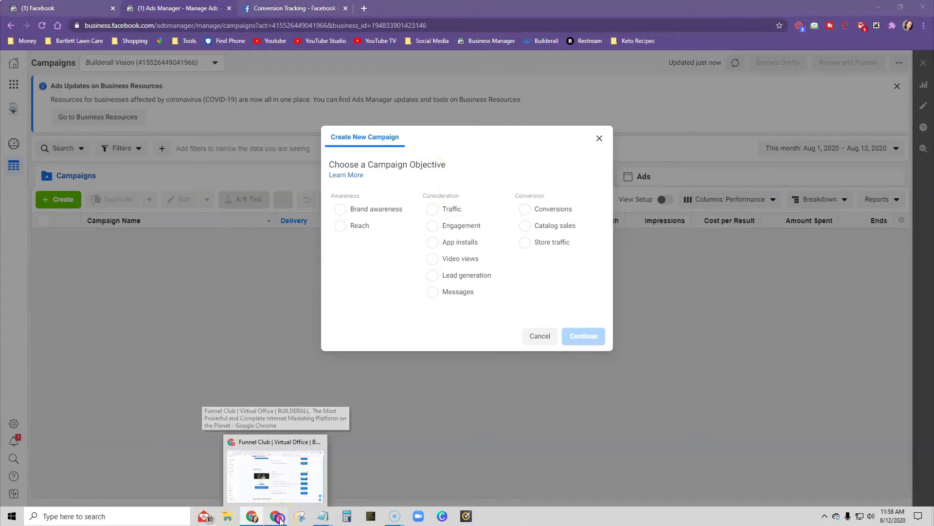
# - Switch to Builderall and open the Landscaper funnel's ad description in the Funnel Showcase to check the recommended ad settings
pyautogui.click(282, 468)
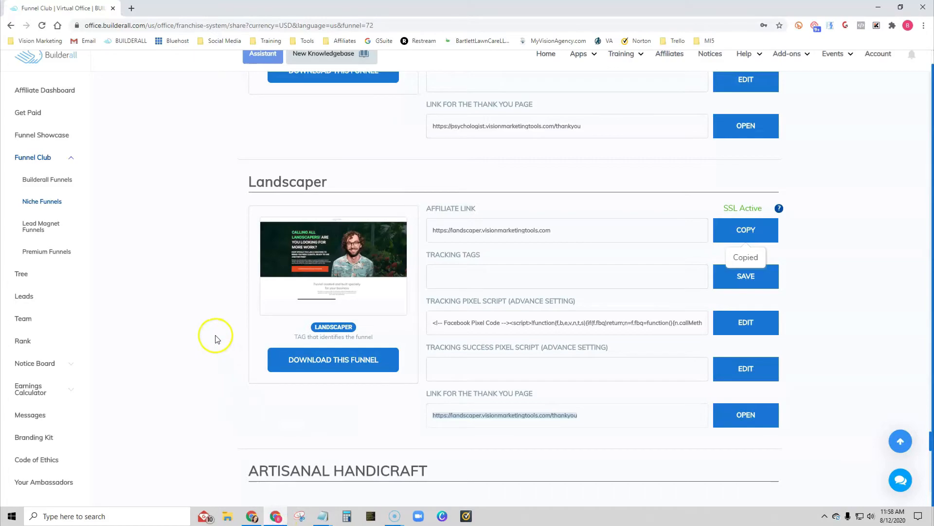
pyautogui.click(48, 133)
pyautogui.scroll(-20, 166, 208)
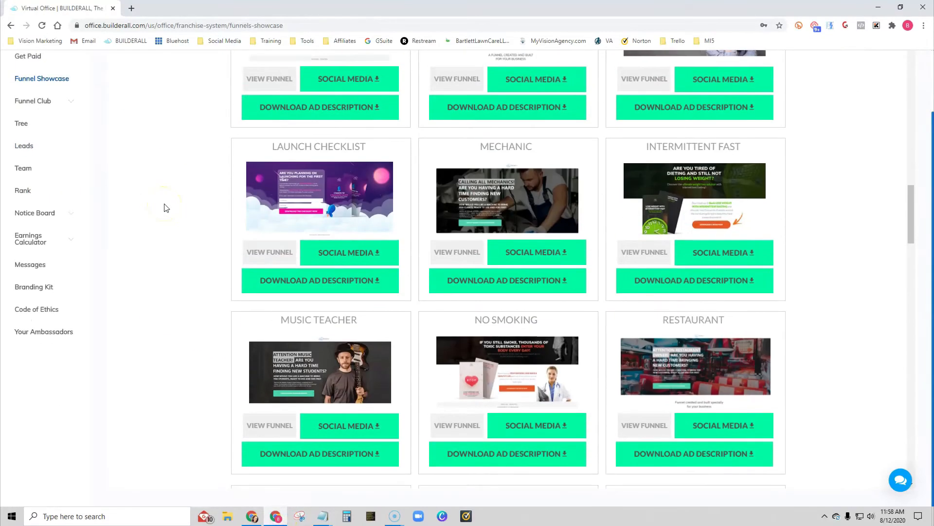
pyautogui.scroll(-20, 165, 208)
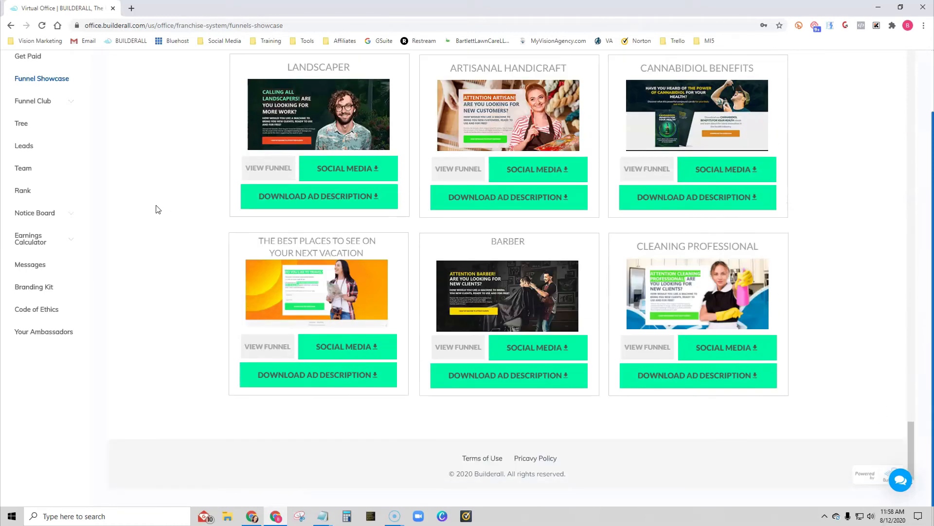
pyautogui.click(321, 197)
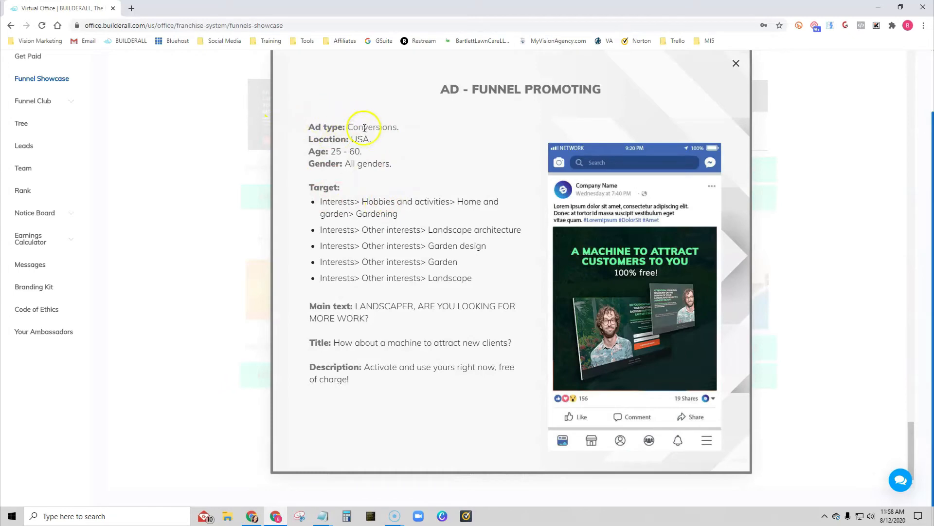
# - Return to Facebook Ads Manager and create the new campaign with the Conversions objective
pyautogui.moveTo(251, 515)
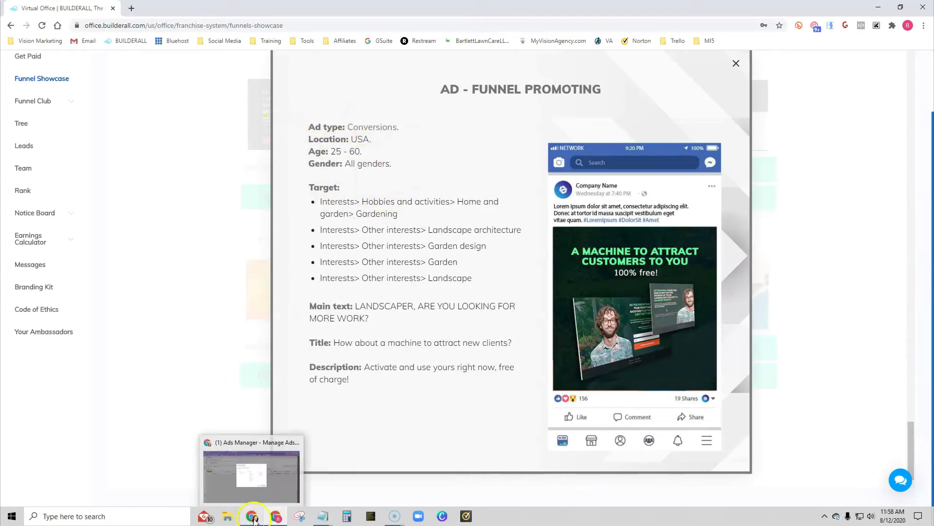
pyautogui.click(250, 467)
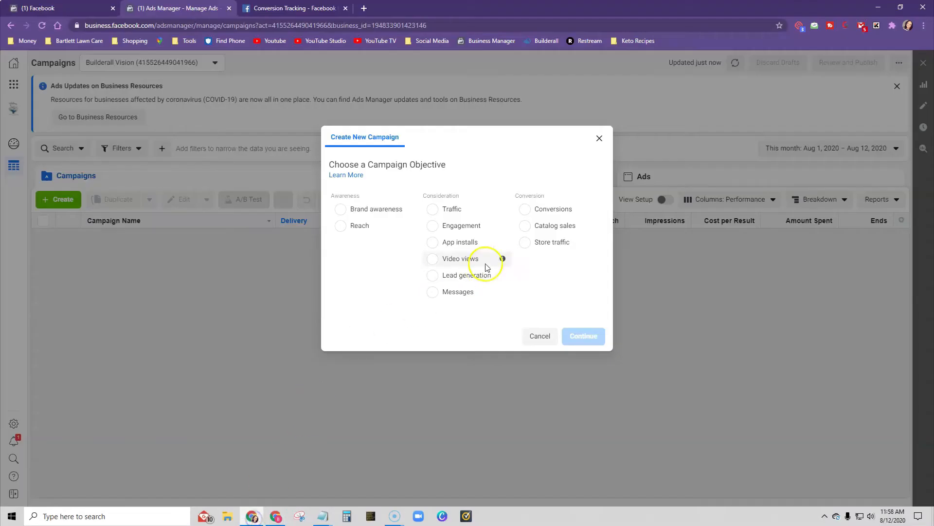
pyautogui.click(524, 209)
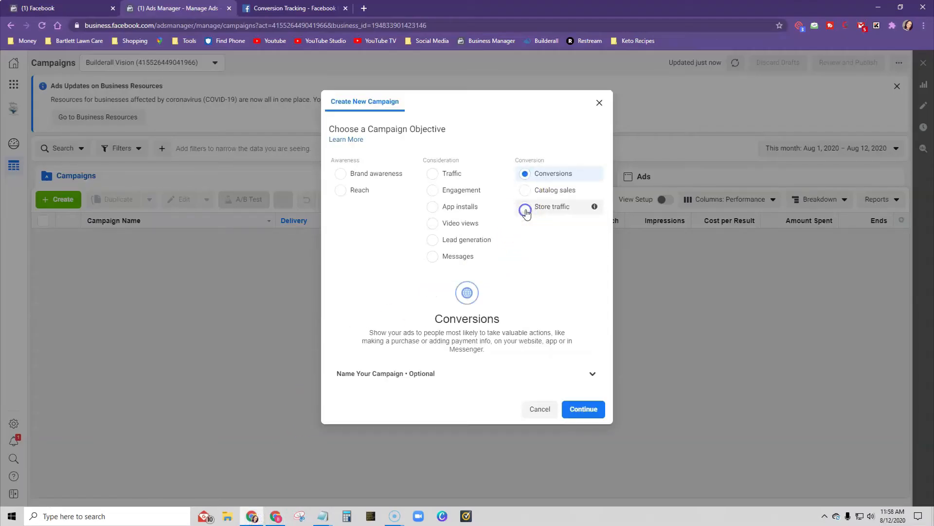
pyautogui.click(584, 410)
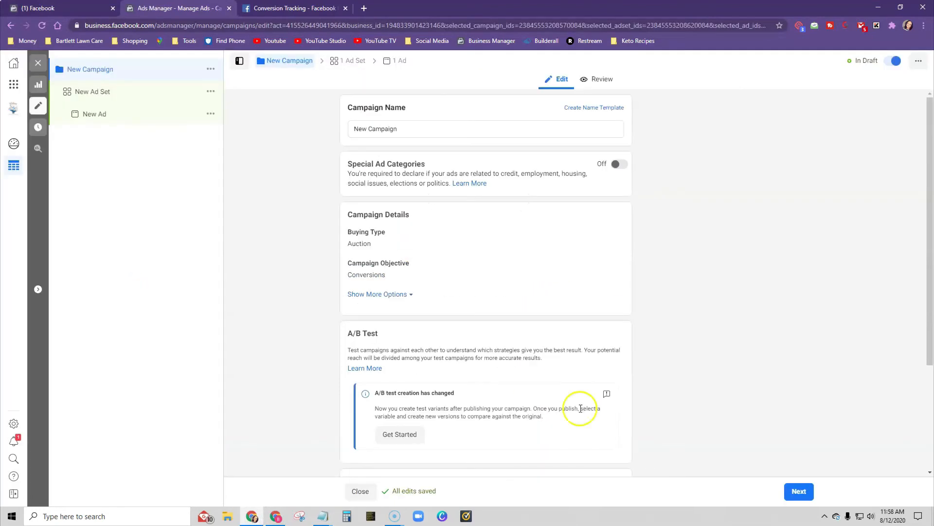
# - Name the new campaign "Landscaper"
pyautogui.tripleClick(342, 130)
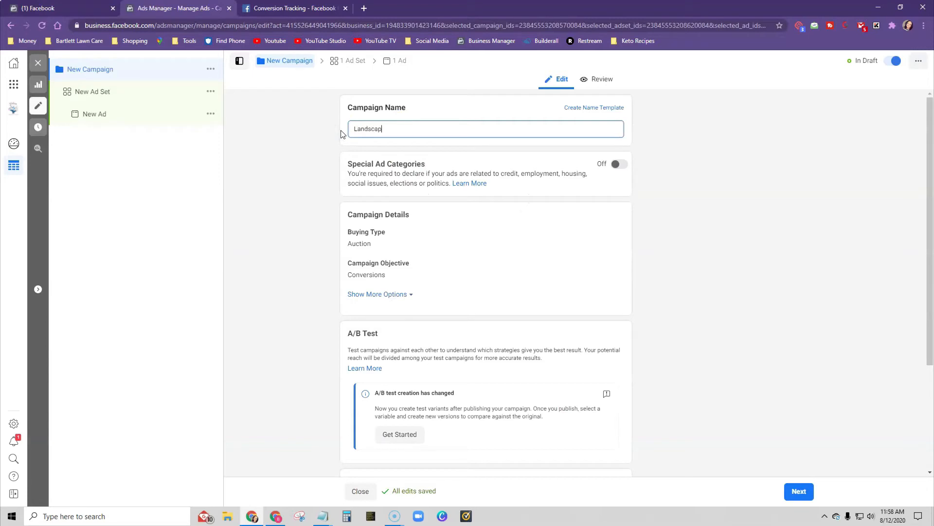
pyautogui.write('Landscaper')
pyautogui.click(355, 159)
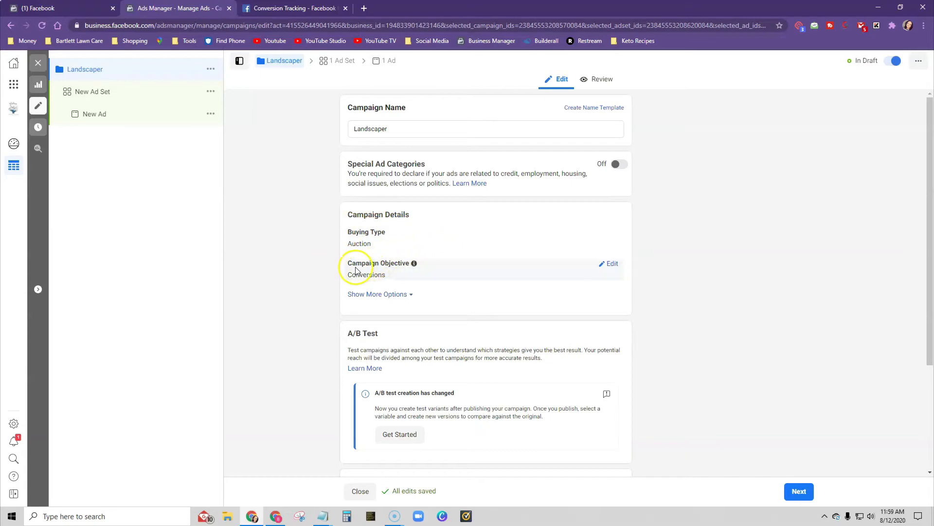
# - Set the campaign's daily budget to $10.00 and continue to the ad set settings
pyautogui.scroll(-3, 688, 322)
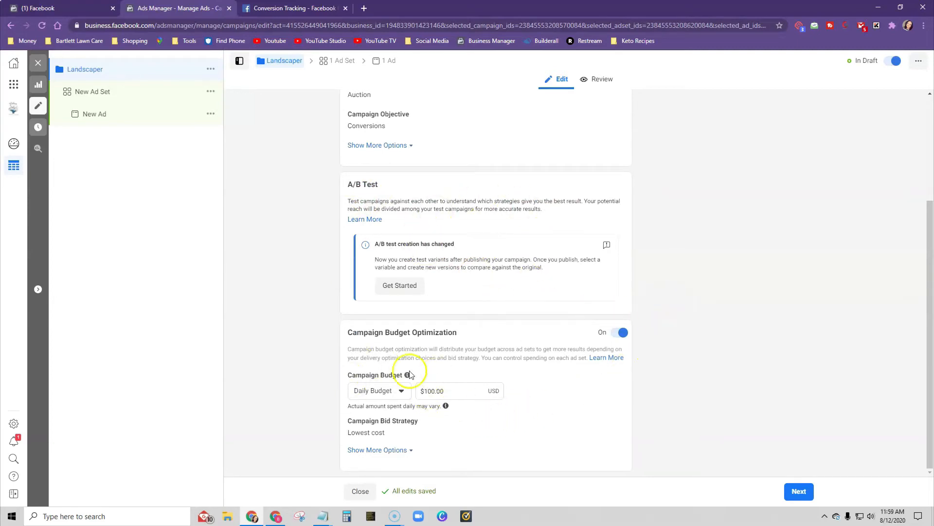
pyautogui.click(431, 392)
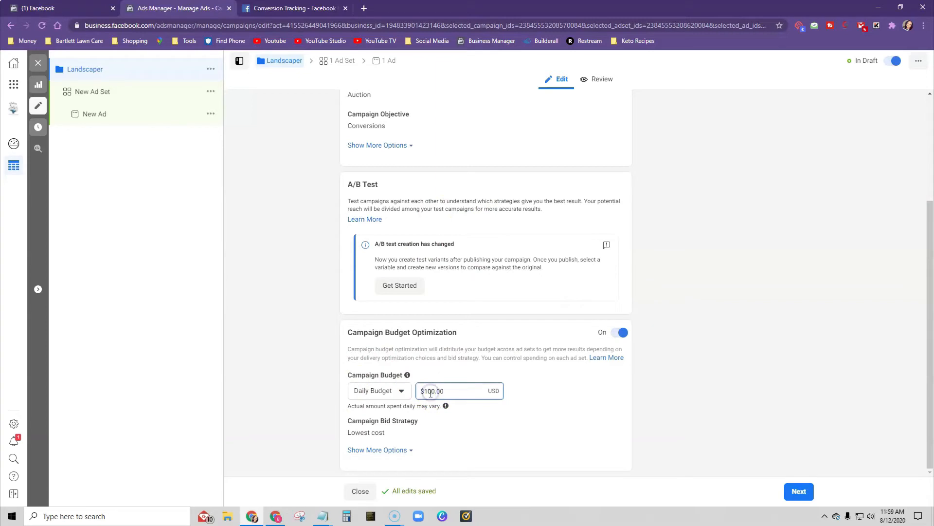
pyautogui.click(562, 405)
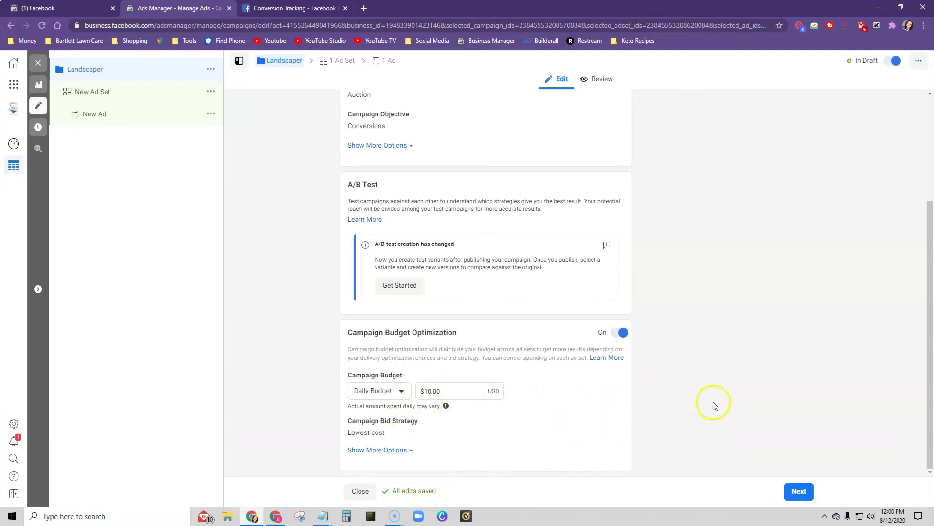
pyautogui.click(397, 390)
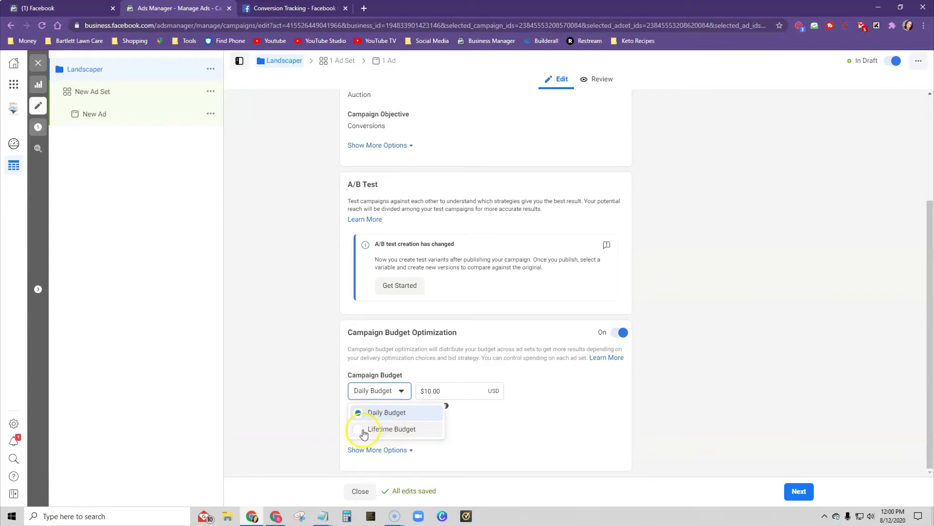
pyautogui.click(721, 403)
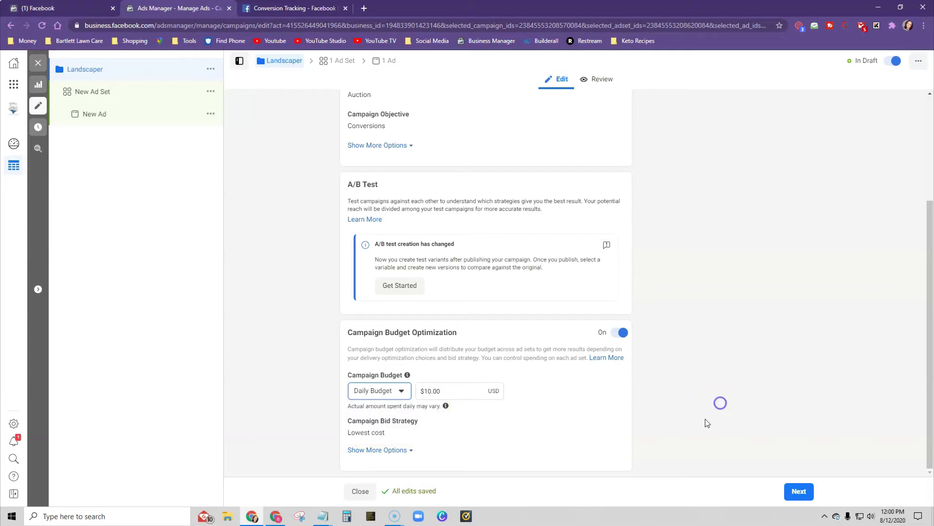
pyautogui.click(794, 492)
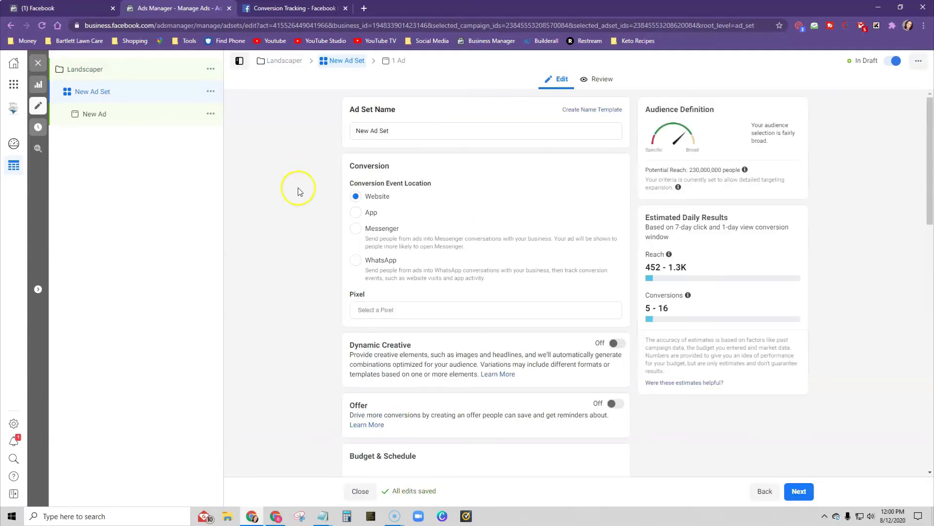
# - Name the ad set "Conversions for landscaper funnel"
pyautogui.write('Conversions')
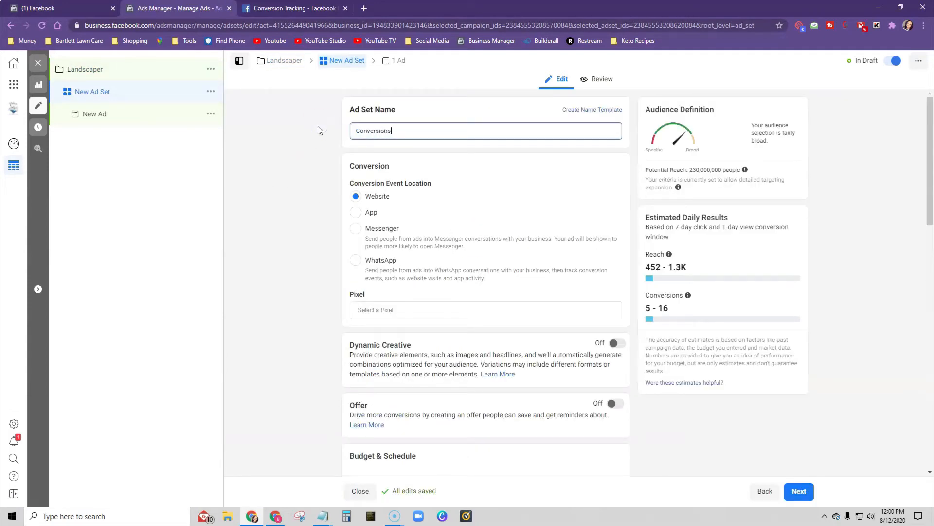
pyautogui.write(' for landscaper funnel')
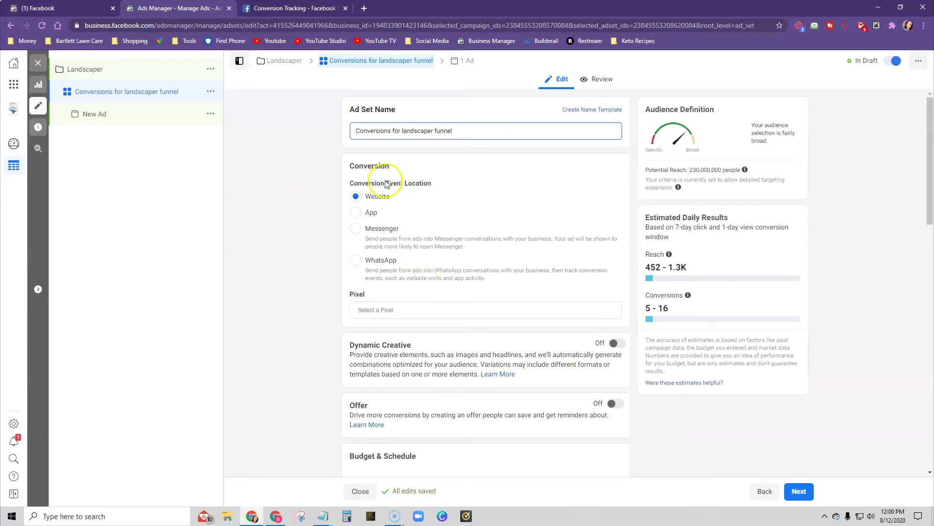
pyautogui.click(426, 164)
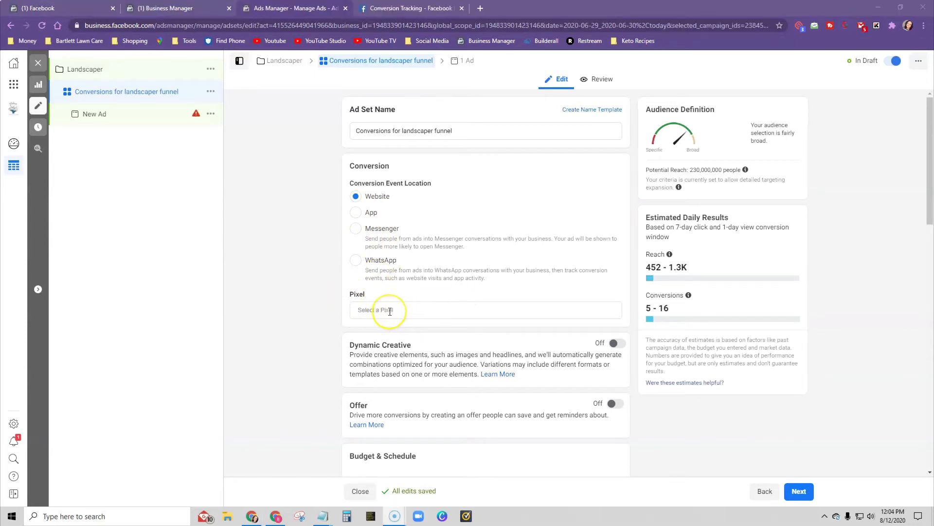
# - Assign the Landscaper Funnel pixel to the ad set and choose Lead as its conversion event
pyautogui.click(390, 311)
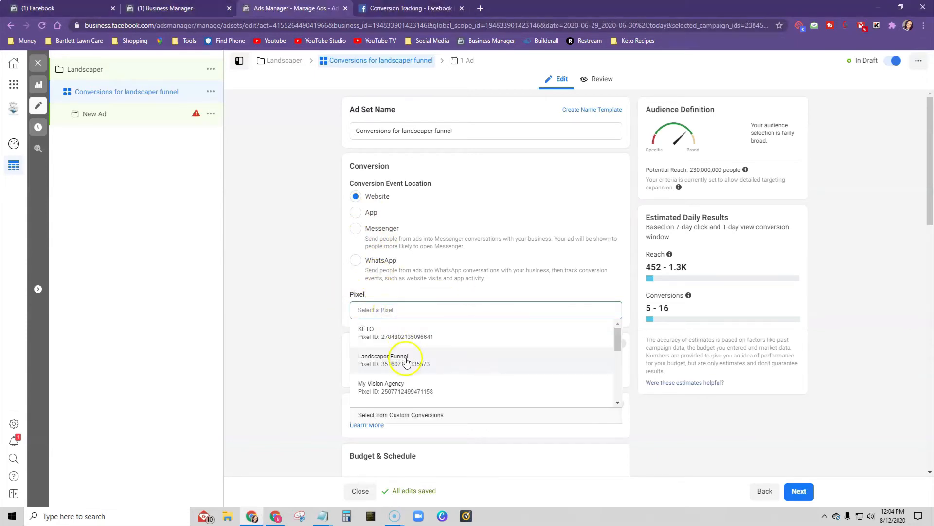
pyautogui.click(378, 364)
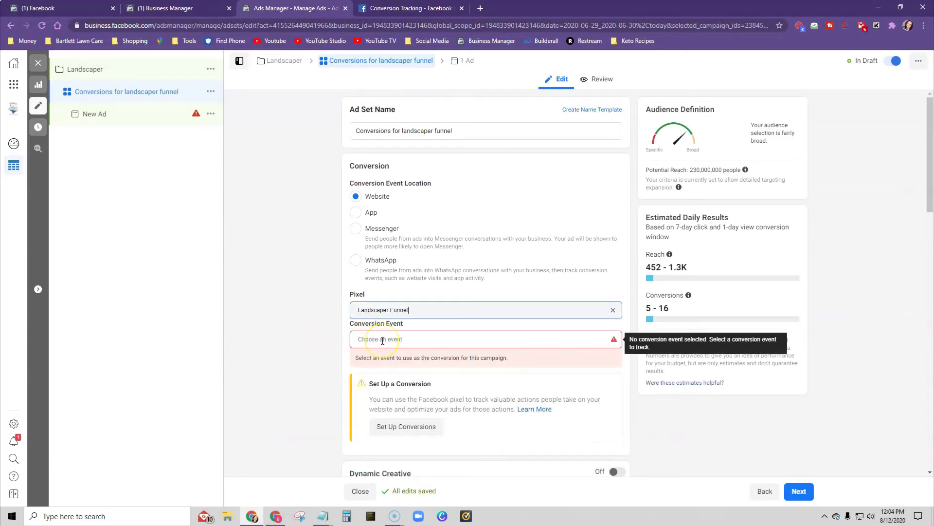
pyautogui.click(383, 340)
pyautogui.scroll(-3, 445, 415)
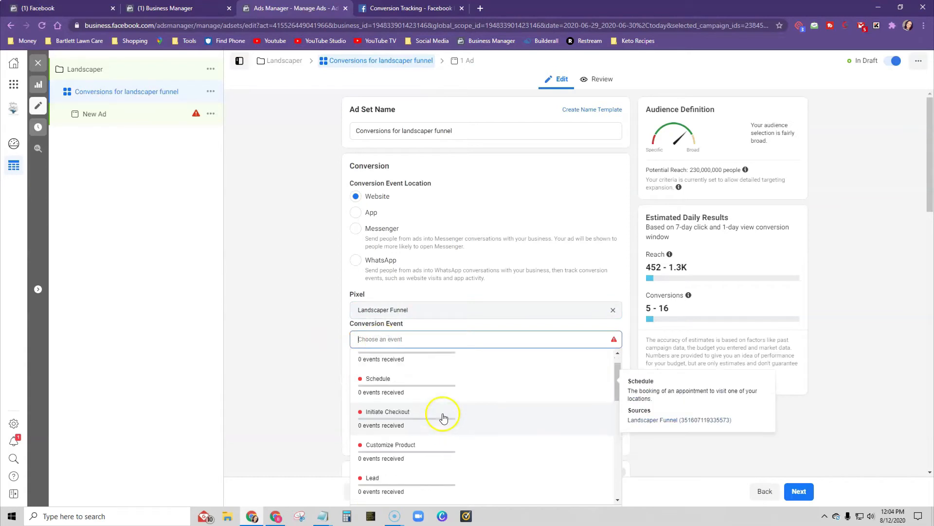
pyautogui.scroll(1, 403, 417)
pyautogui.click(403, 414)
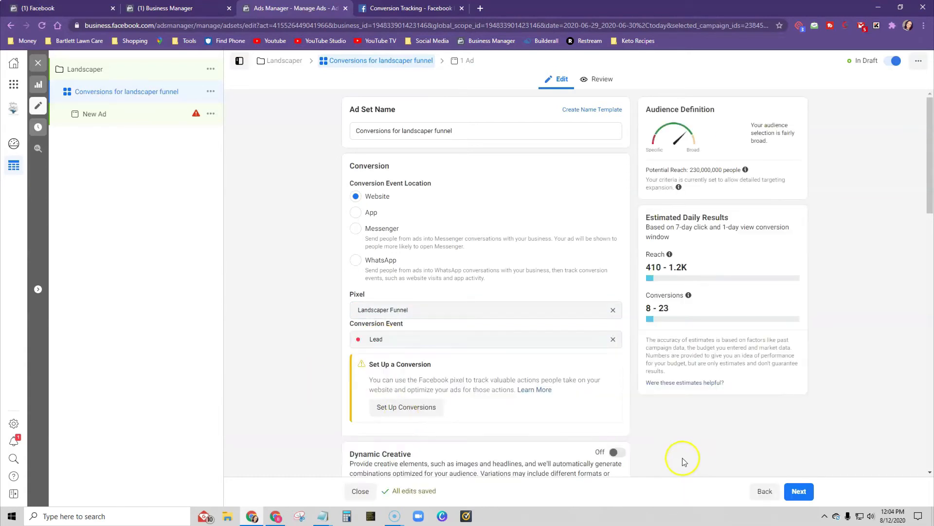
# - Set the ad set's start time to 12:01 AM in the budget and schedule settings
pyautogui.scroll(-8, 466, 218)
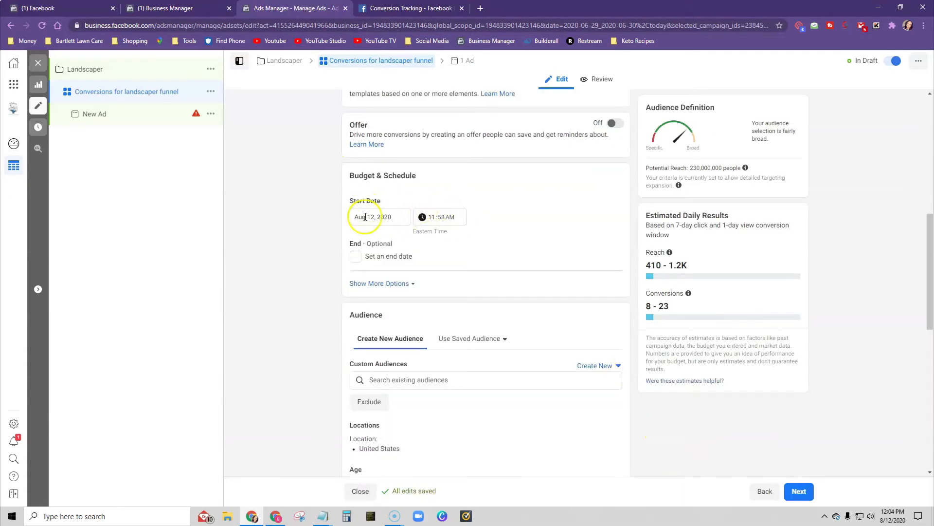
pyautogui.click(443, 219)
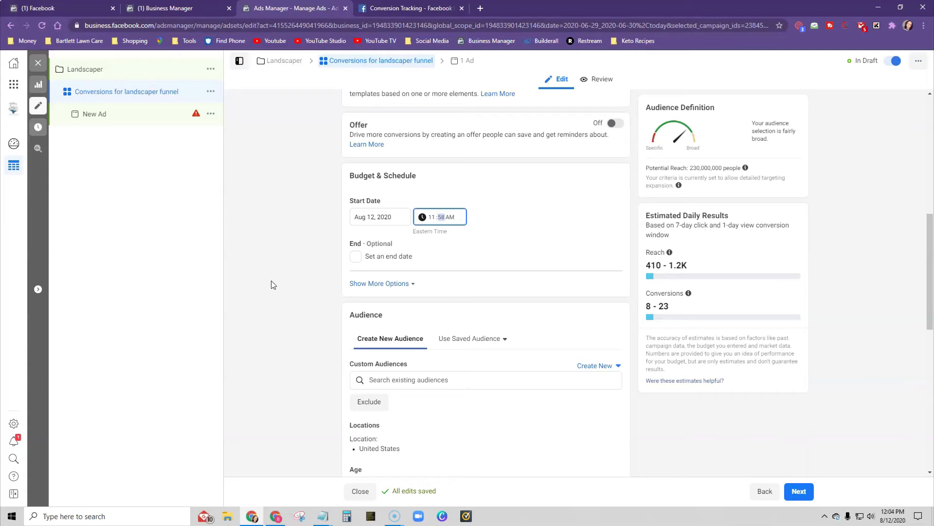
pyautogui.click(432, 218)
pyautogui.click(455, 218)
pyautogui.click(500, 220)
pyautogui.click(433, 218)
pyautogui.press('Up')
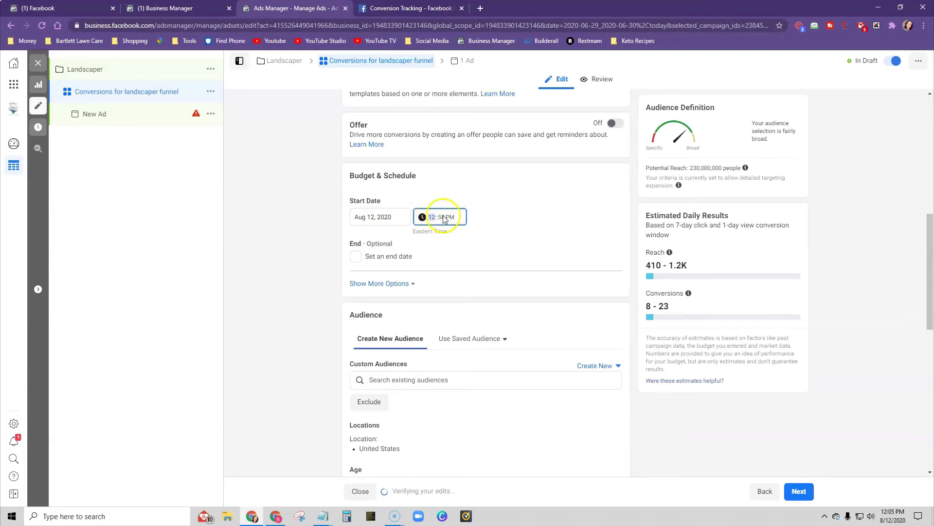
pyautogui.click(442, 218)
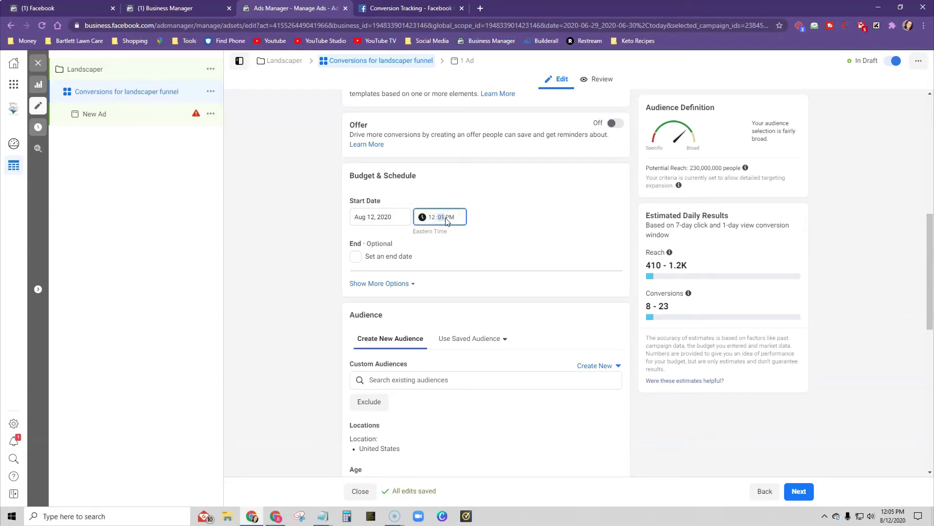
pyautogui.click(453, 218)
pyautogui.click(461, 257)
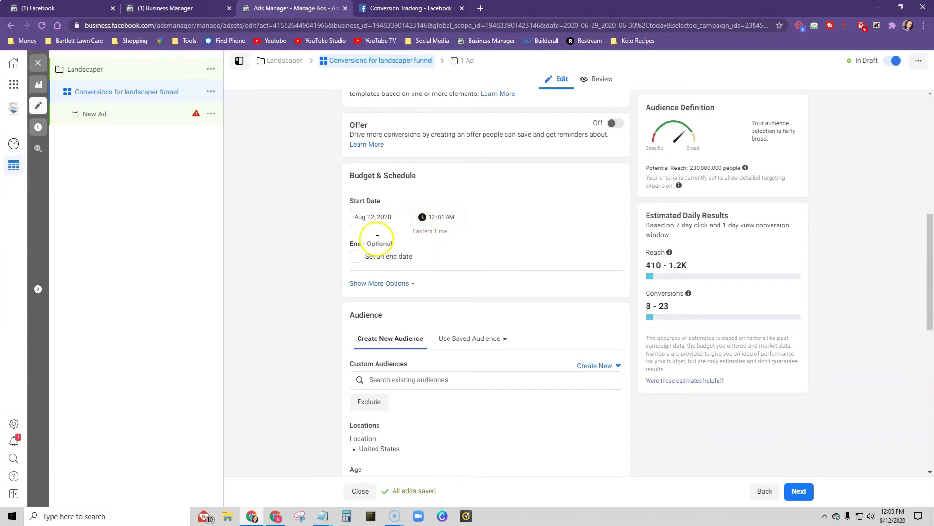
# - Set the ad set's start date to Aug 13, 2020 and expand the additional schedule options
pyautogui.click(372, 216)
pyautogui.click(428, 290)
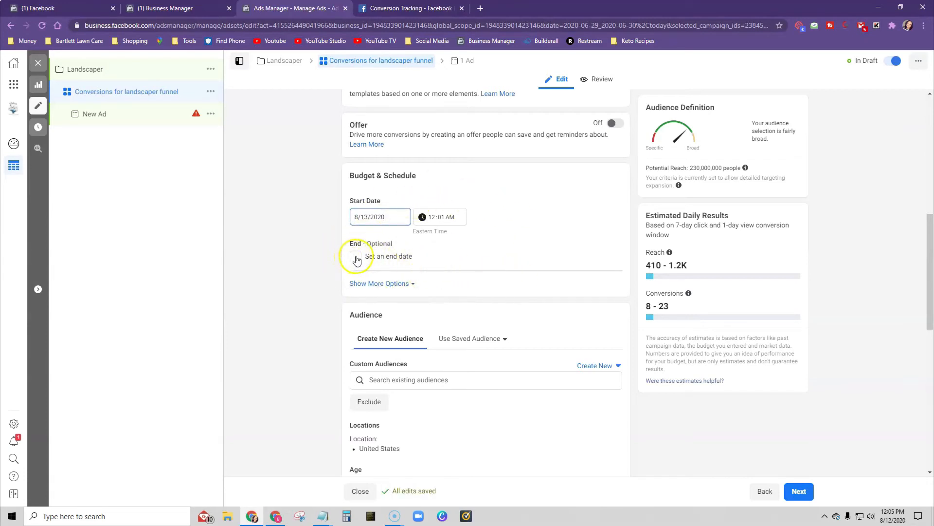
pyautogui.click(394, 285)
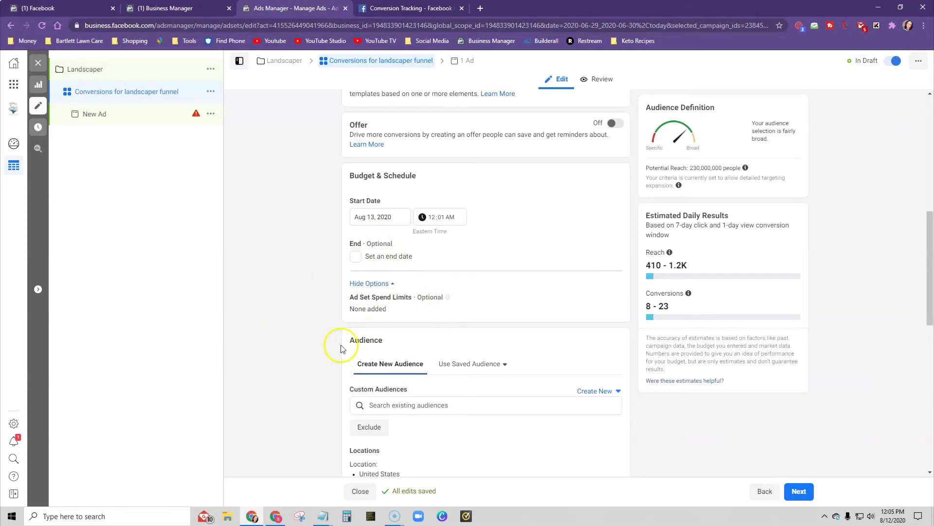
# - Compare the ad set's audience settings with the location, age and gender recommended in Builderall's Landscaper ad description
pyautogui.scroll(-3, 283, 350)
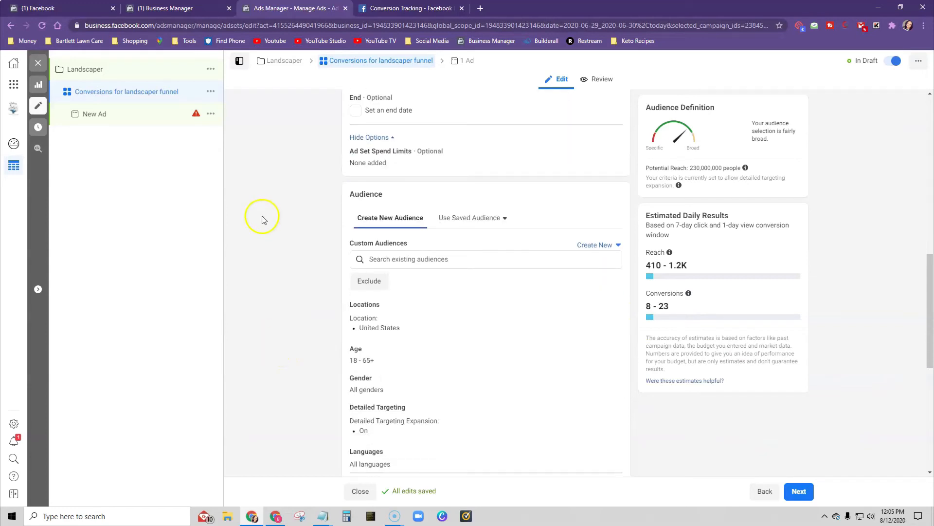
pyautogui.scroll(-2, 262, 219)
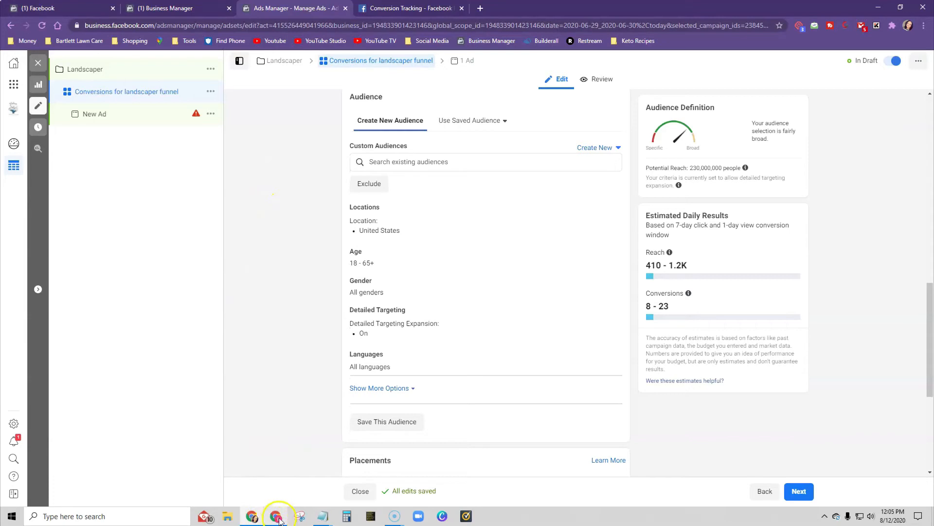
pyautogui.moveTo(279, 519)
pyautogui.click(285, 475)
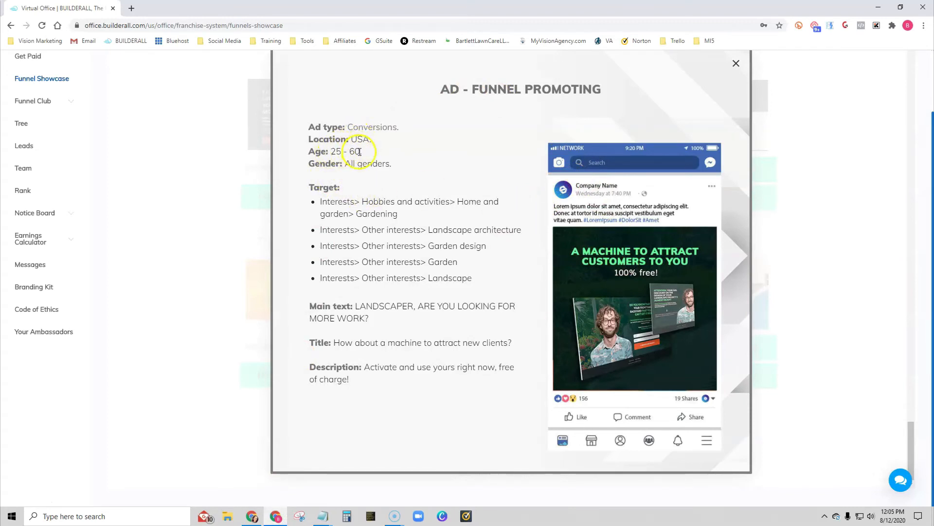
pyautogui.click(255, 518)
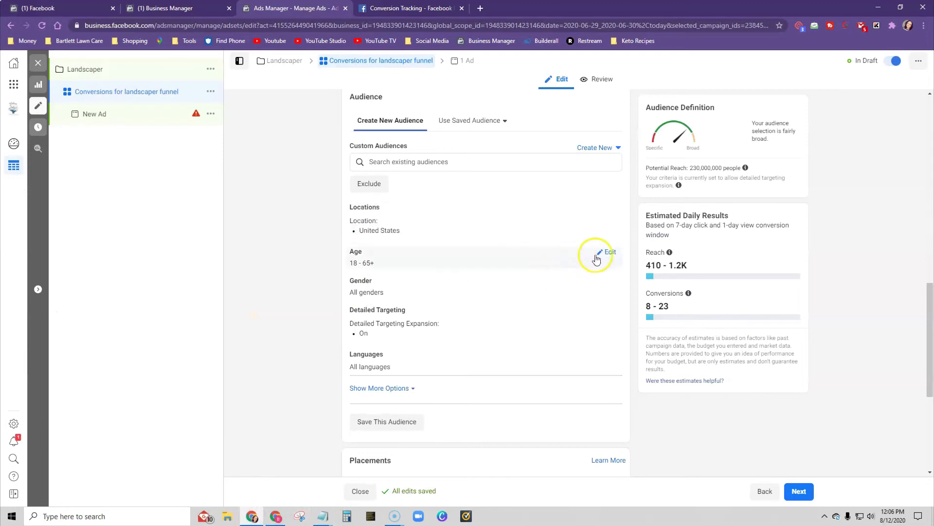
pyautogui.click(283, 517)
pyautogui.click(281, 519)
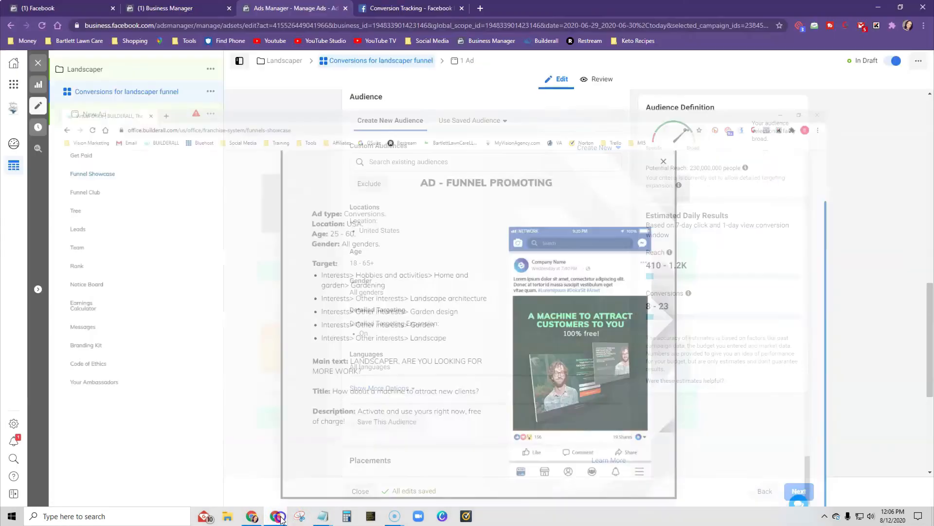
# - Set the audience's age range to 25–60 in the Ads Manager ad set
pyautogui.click(610, 253)
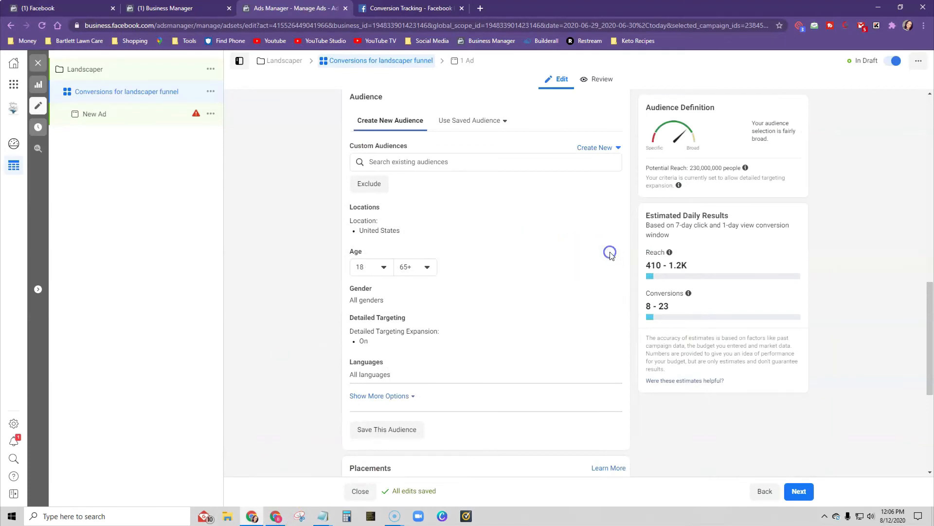
pyautogui.click(382, 268)
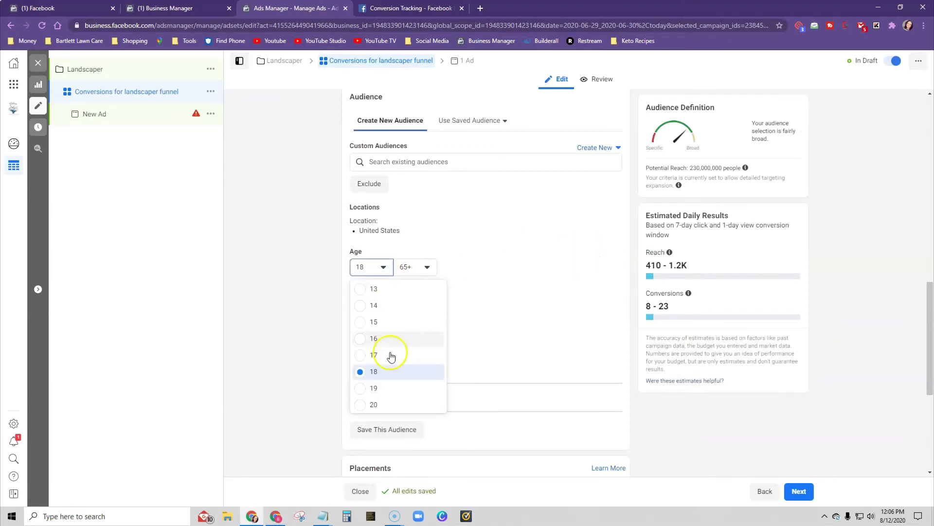
pyautogui.scroll(-2, 395, 360)
pyautogui.click(370, 389)
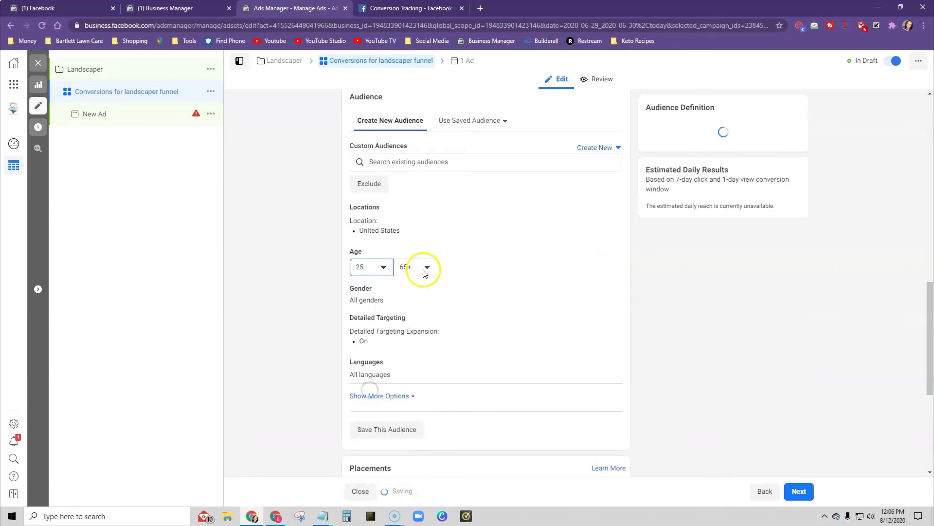
pyautogui.click(423, 268)
pyautogui.click(426, 317)
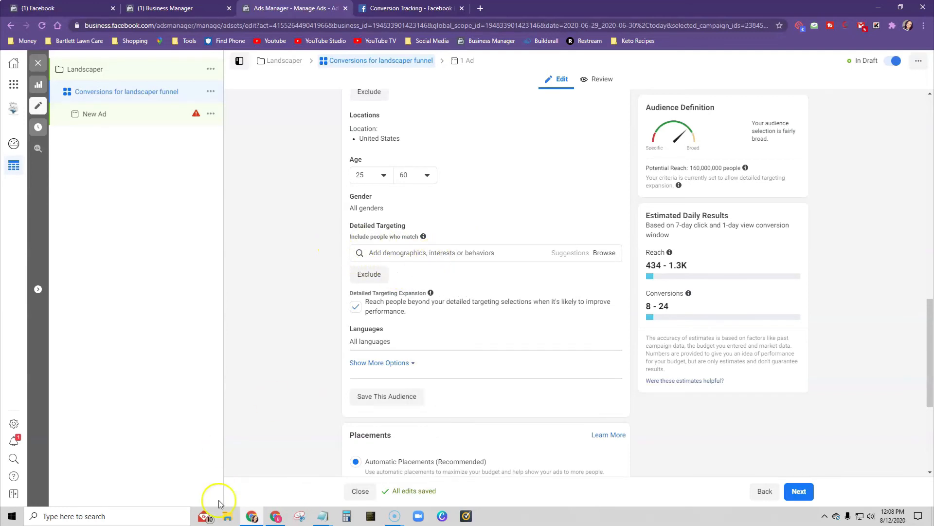
# - Check the recommended target interests in Builderall, then add the Home and garden interest Gardening to the ad set's detailed targeting in Ads Manager
pyautogui.click(274, 516)
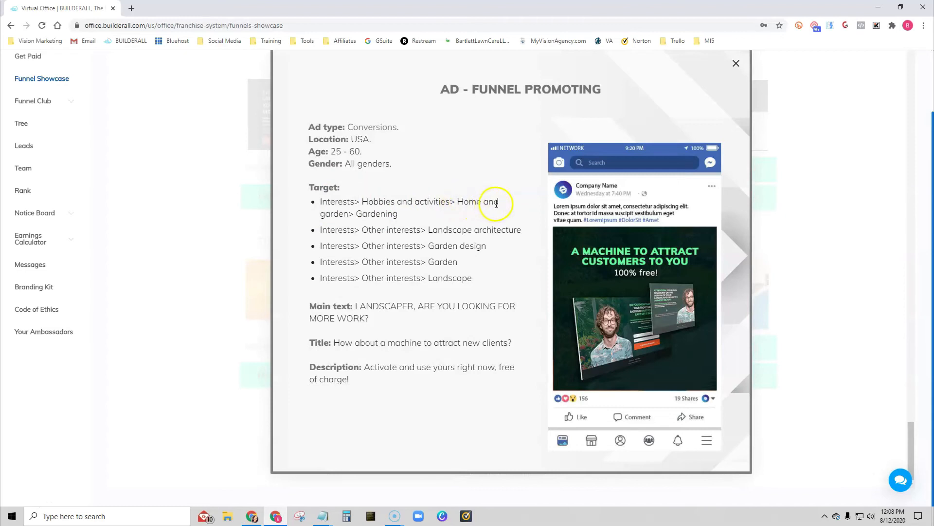
pyautogui.click(254, 518)
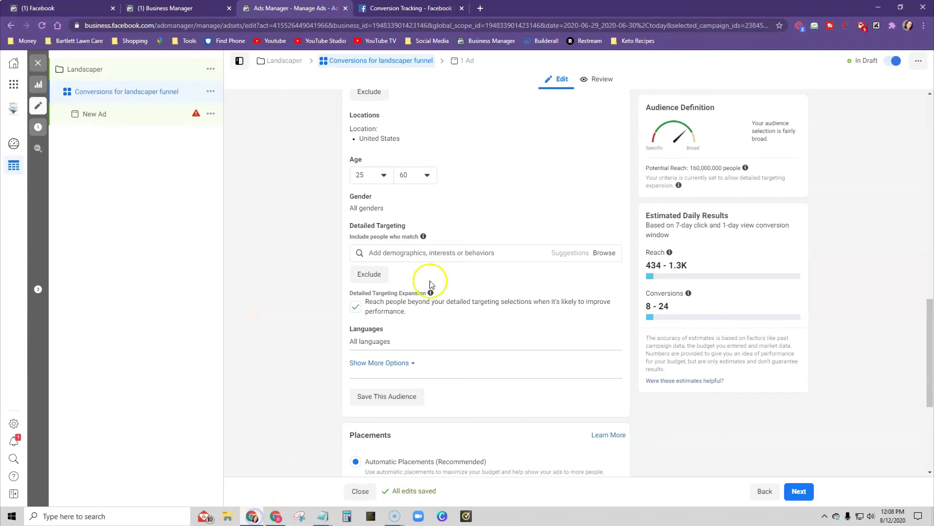
pyautogui.click(419, 252)
pyautogui.write('gardening')
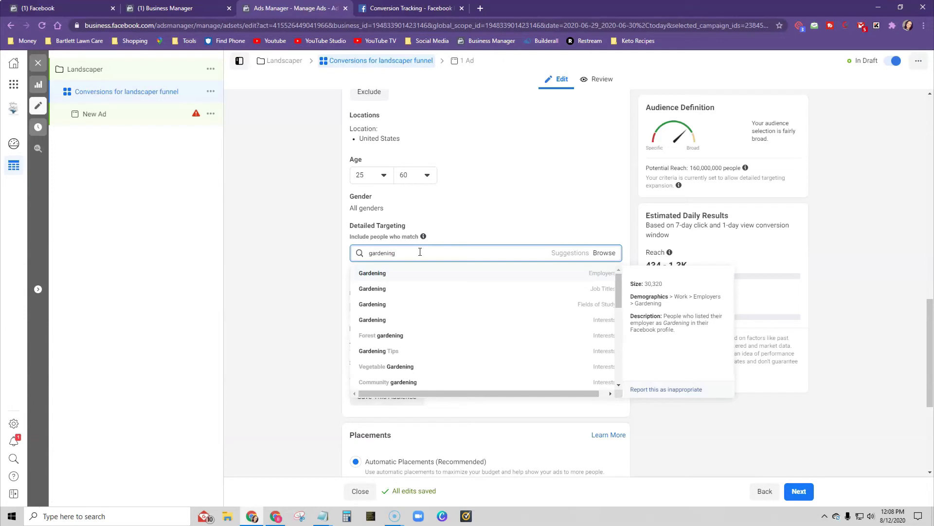
pyautogui.click(378, 320)
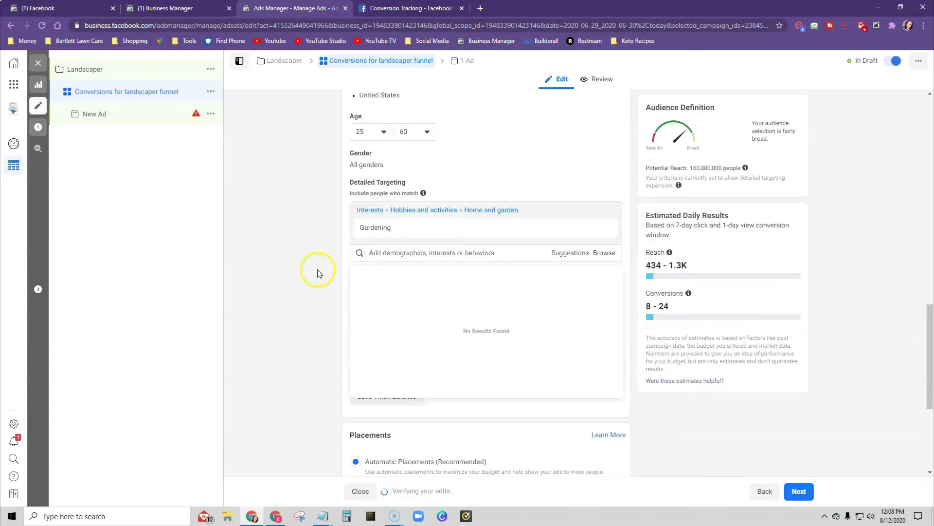
# - Copy the interest Landscape architecture from Builderall's ad description and add the matching Additional Interest to Ads Manager's detailed targeting
pyautogui.click(275, 515)
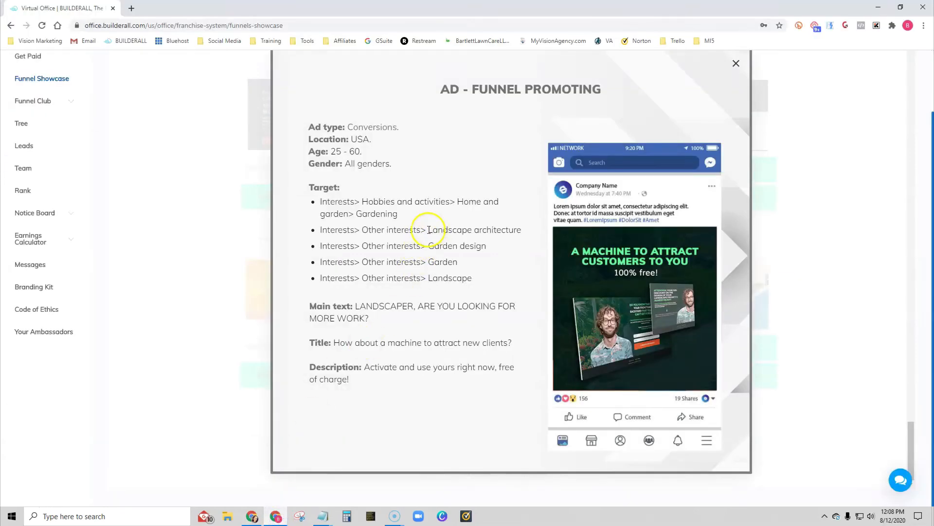
pyautogui.moveTo(428, 229); pyautogui.dragTo(529, 232)
pyautogui.rightClick(528, 231)
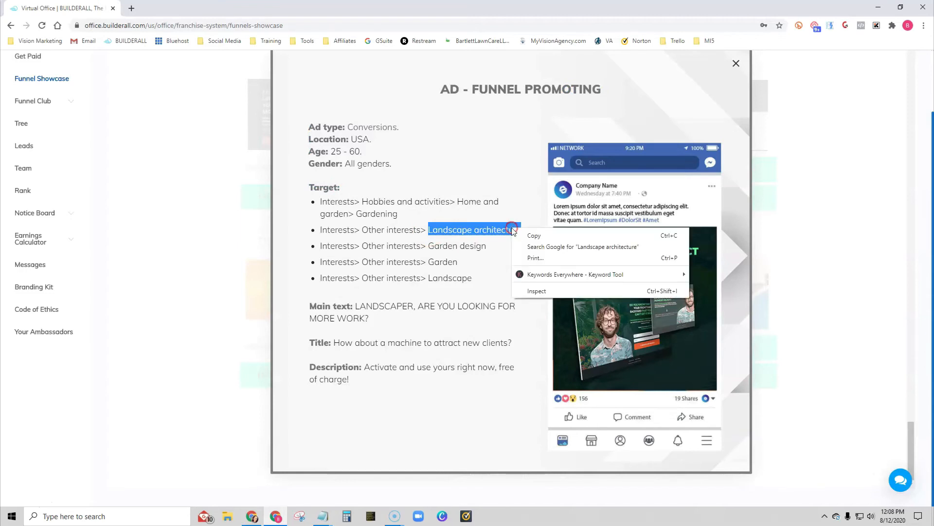
pyautogui.click(560, 235)
pyautogui.click(253, 515)
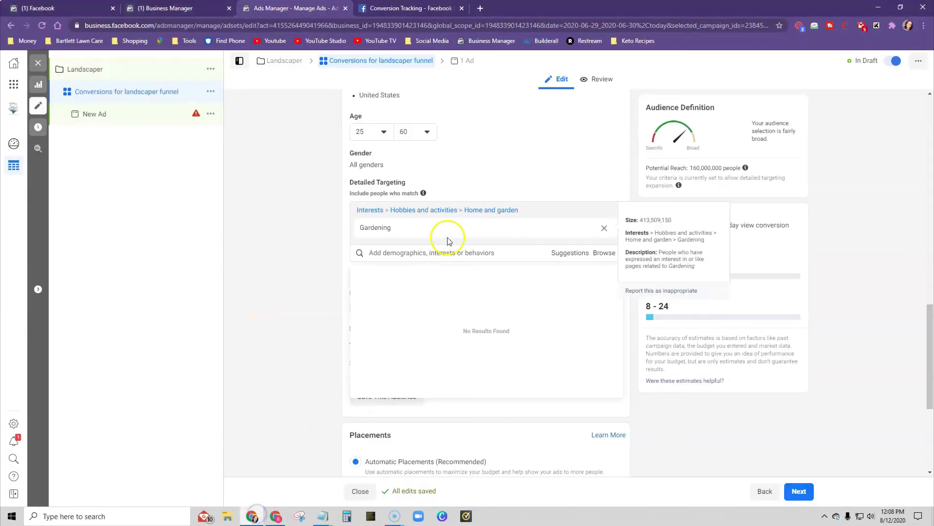
pyautogui.rightClick(396, 252)
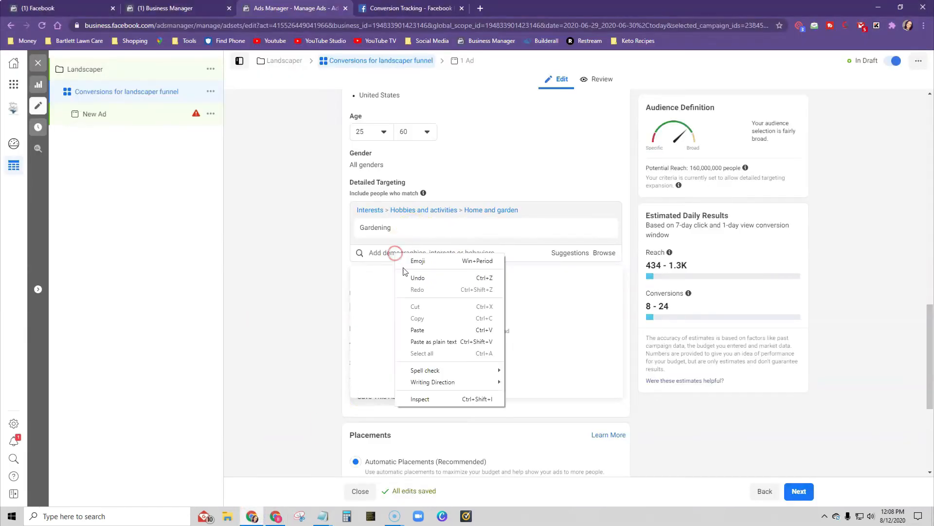
pyautogui.click(417, 327)
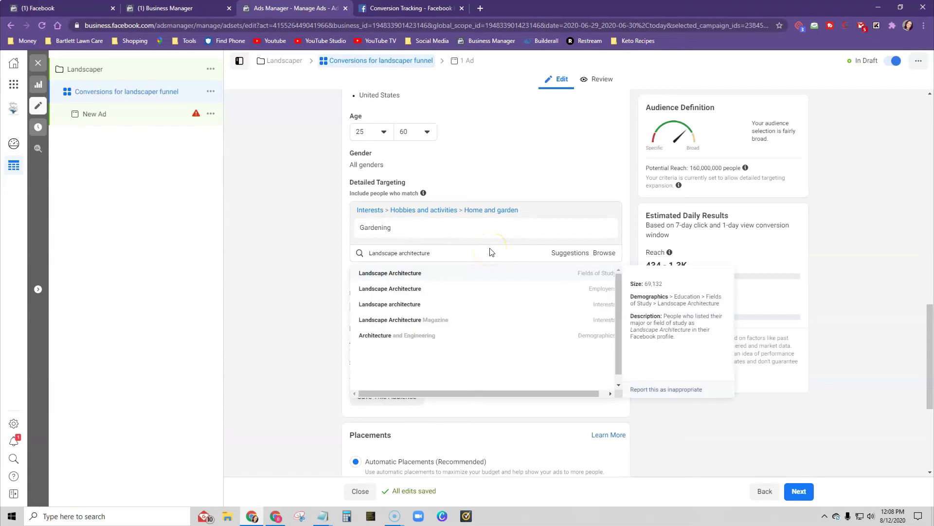
pyautogui.click(466, 305)
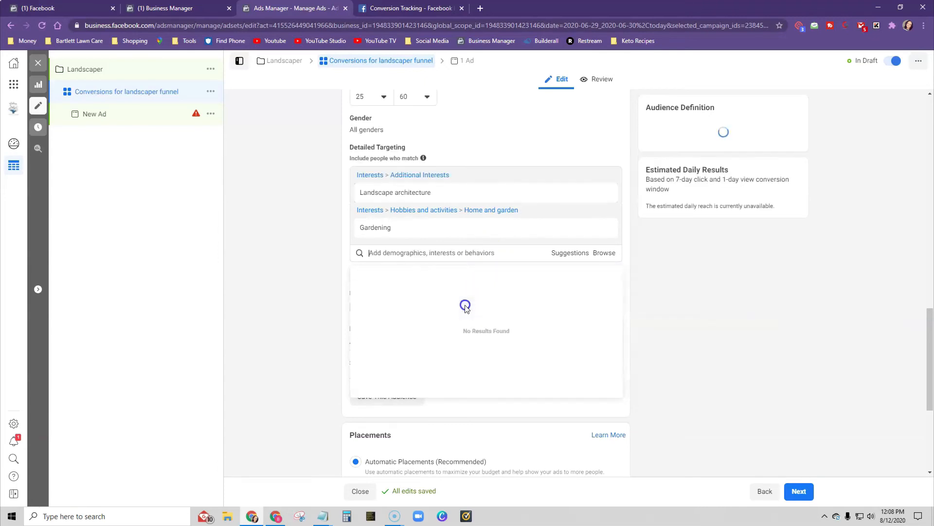
# - Copy Garden design from Builderall's recommended targets and add it as an interest in Ads Manager's detailed targeting
pyautogui.click(275, 515)
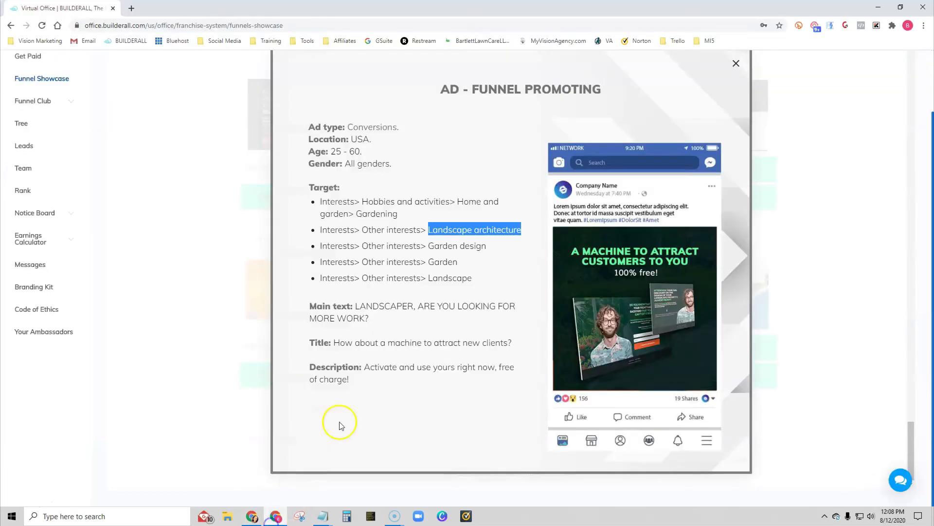
pyautogui.moveTo(428, 245); pyautogui.dragTo(488, 246)
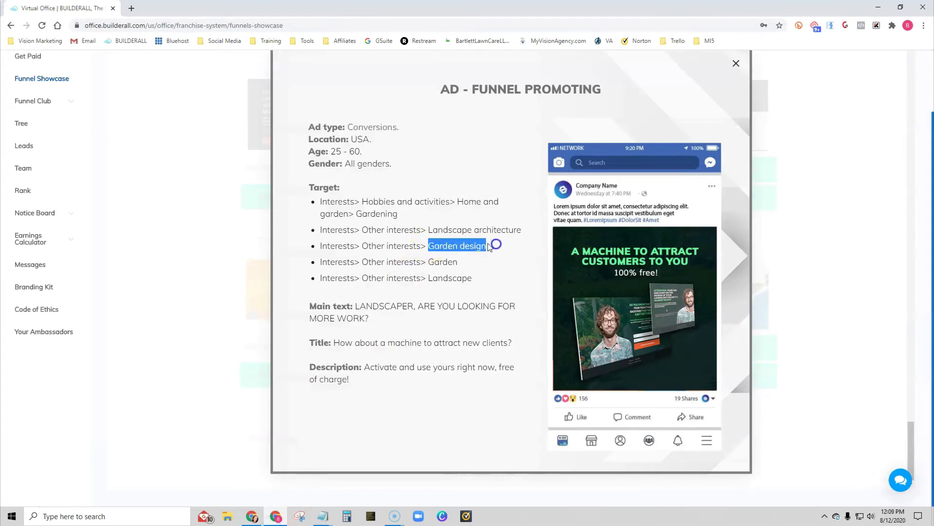
pyautogui.rightClick(476, 245)
pyautogui.click(487, 251)
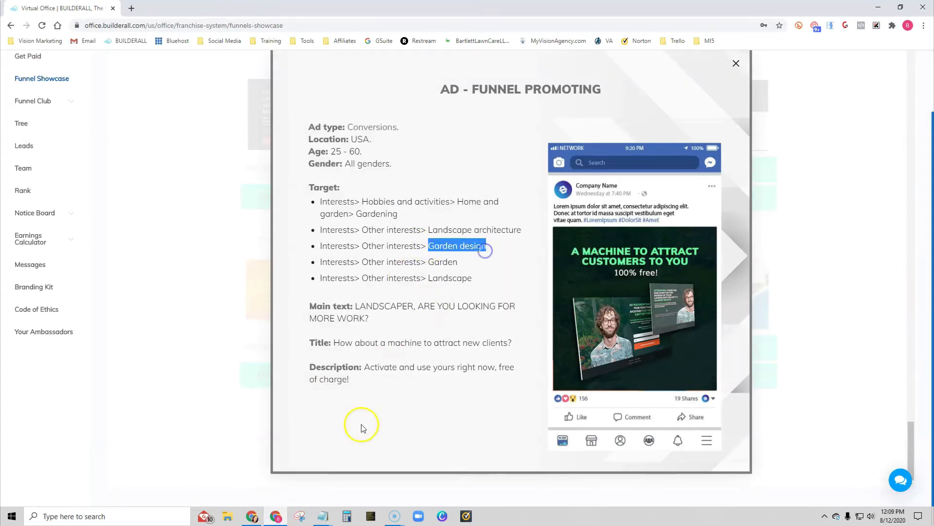
pyautogui.click(250, 515)
pyautogui.rightClick(383, 251)
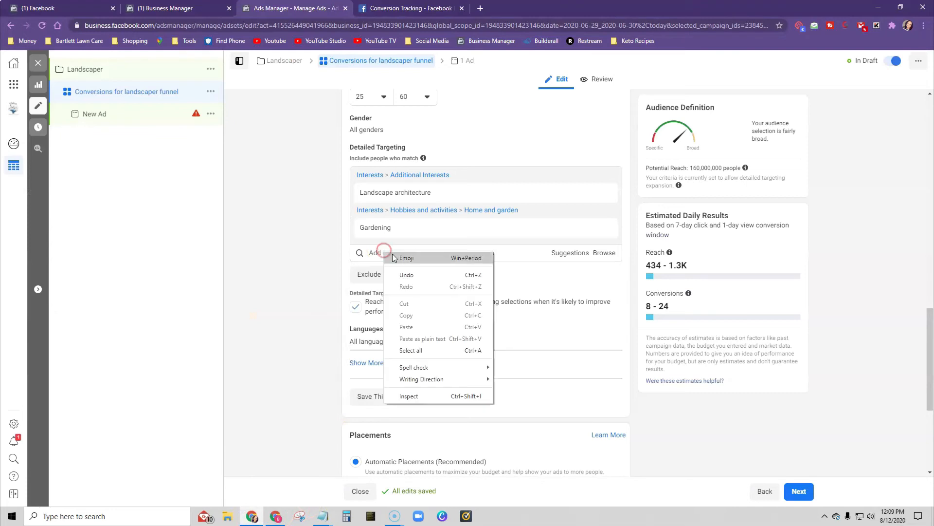
pyautogui.click(373, 251)
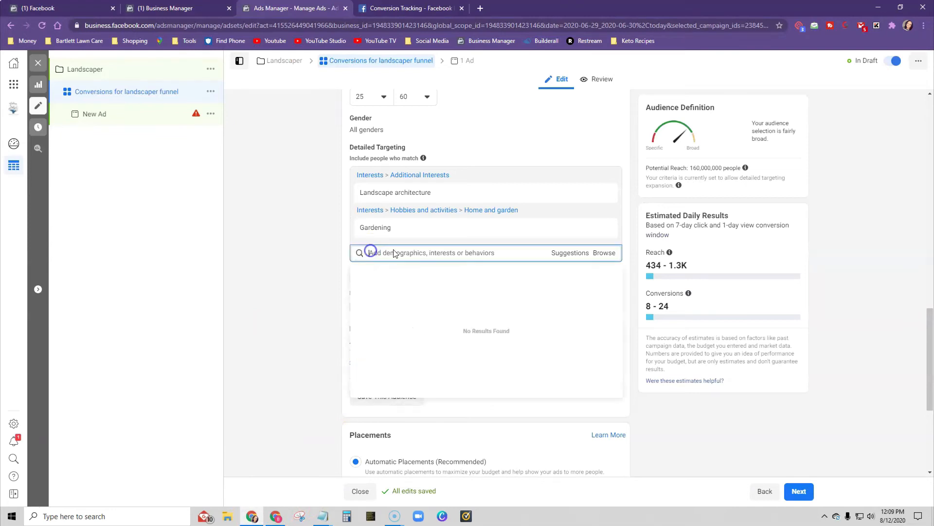
pyautogui.rightClick(406, 249)
pyautogui.click(388, 254)
pyautogui.hotkey('ctrl', 'v')
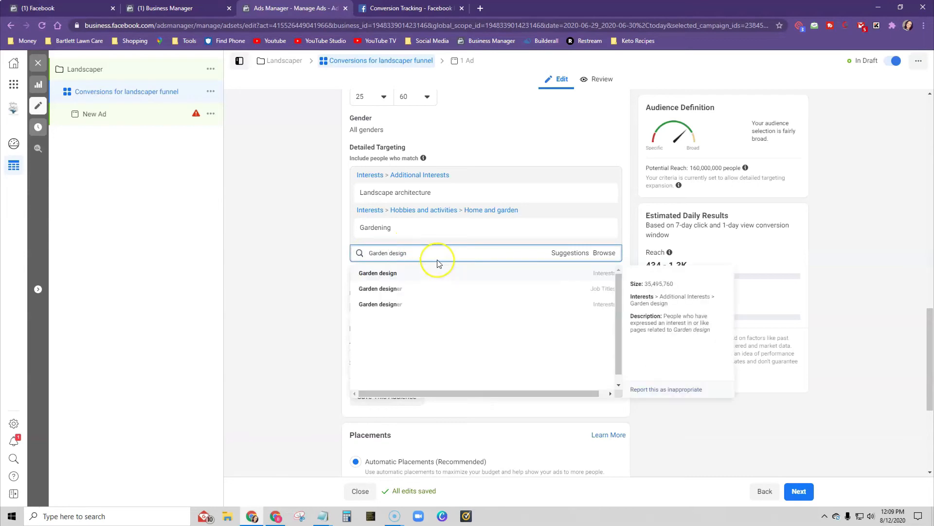
pyautogui.click(438, 271)
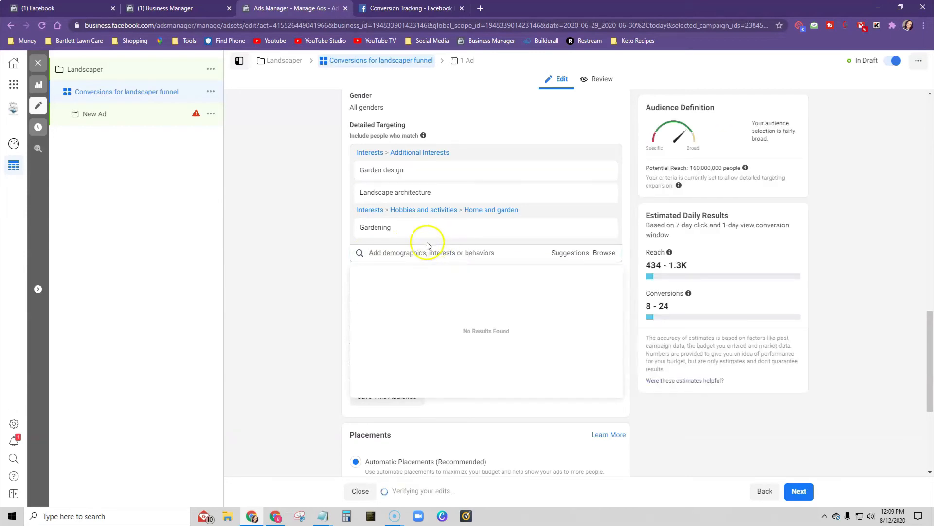
# - Copy Garden from Builderall's target list and add the Garden interest to the ad set's detailed targeting in Ads Manager
pyautogui.click(270, 519)
pyautogui.moveTo(429, 262); pyautogui.dragTo(457, 263)
pyautogui.rightClick(456, 262)
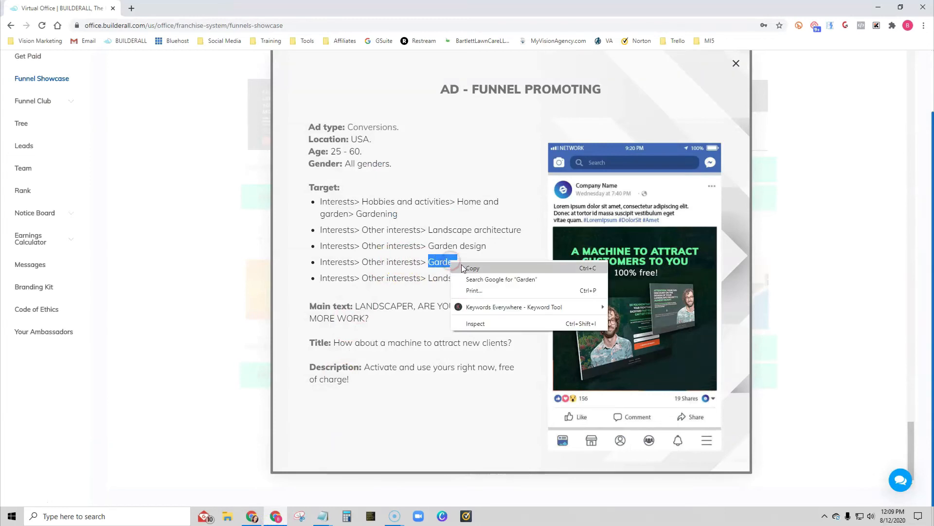
pyautogui.click(468, 266)
pyautogui.click(251, 518)
pyautogui.click(401, 253)
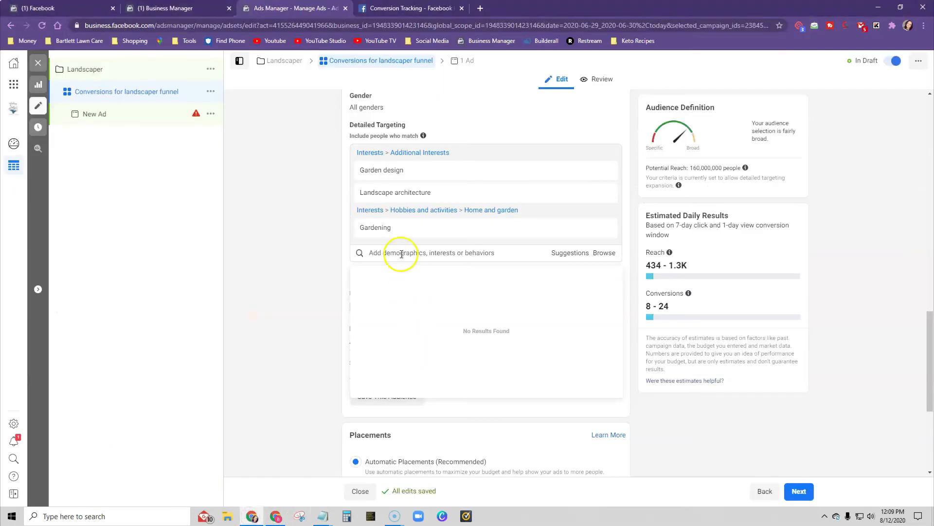
pyautogui.hotkey('ctrl', 'v')
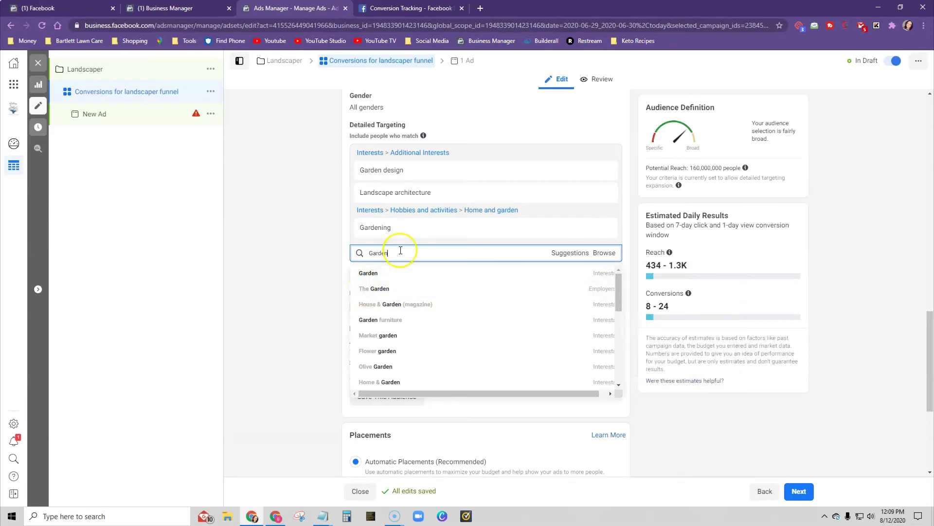
pyautogui.click(381, 274)
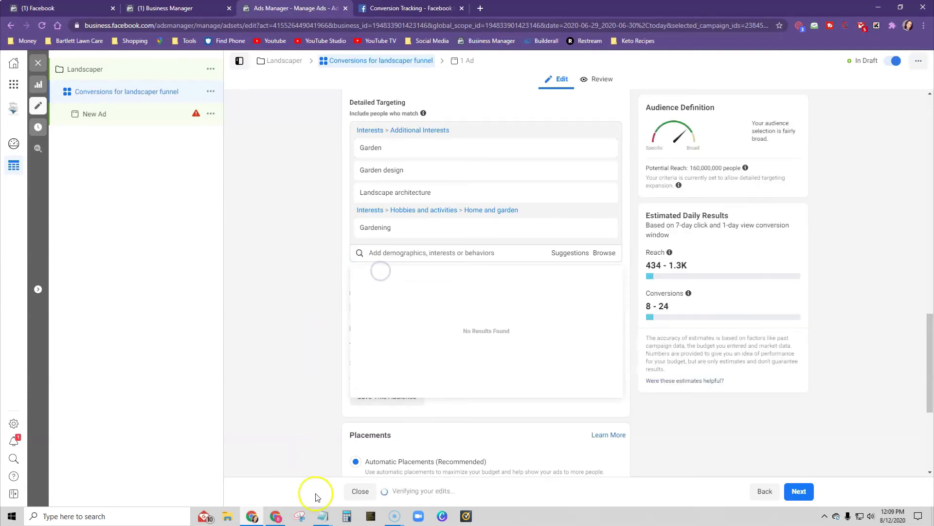
# - Copy the last recommended target, Landscape, from Builderall and add it as an interest to Ads Manager's detailed targeting
pyautogui.click(275, 516)
pyautogui.moveTo(428, 278); pyautogui.dragTo(493, 277)
pyautogui.rightClick(462, 278)
pyautogui.click(483, 286)
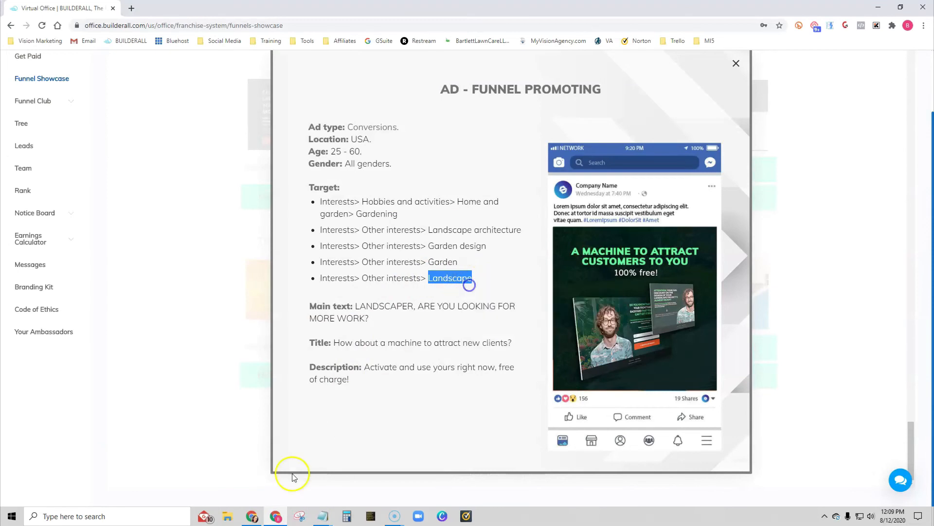
pyautogui.click(252, 516)
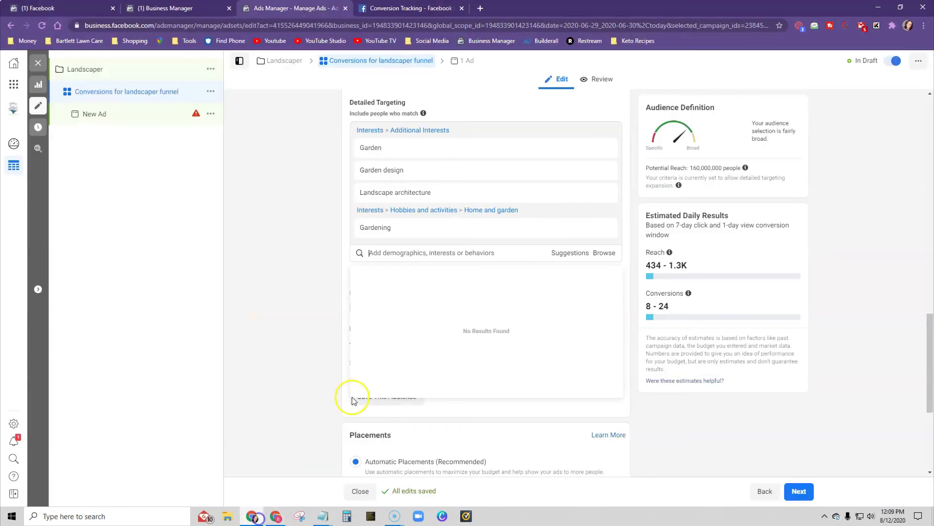
pyautogui.click(408, 253)
pyautogui.hotkey('ctrl', 'v')
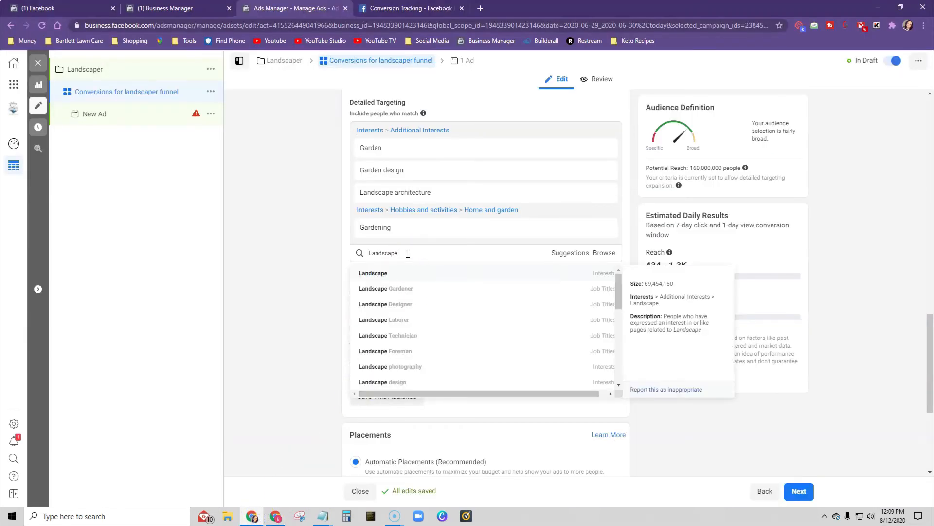
pyautogui.click(397, 274)
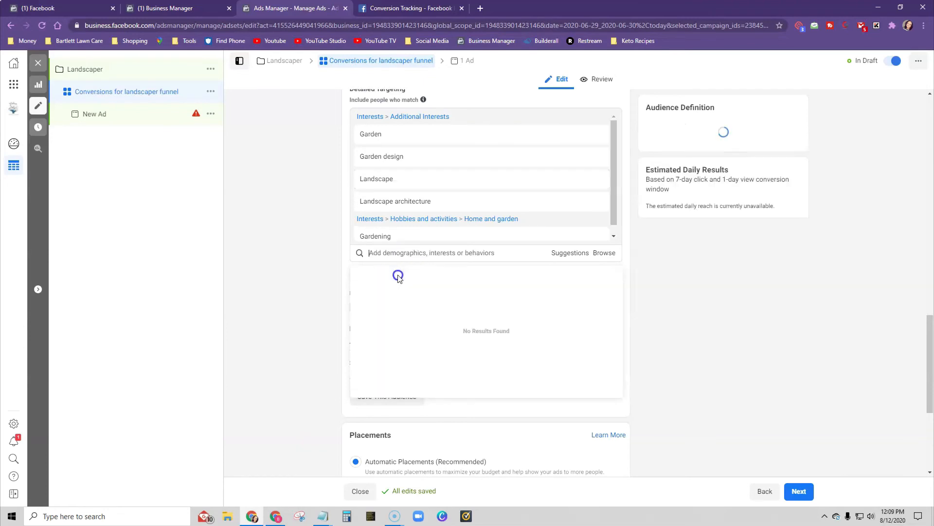
pyautogui.click(315, 277)
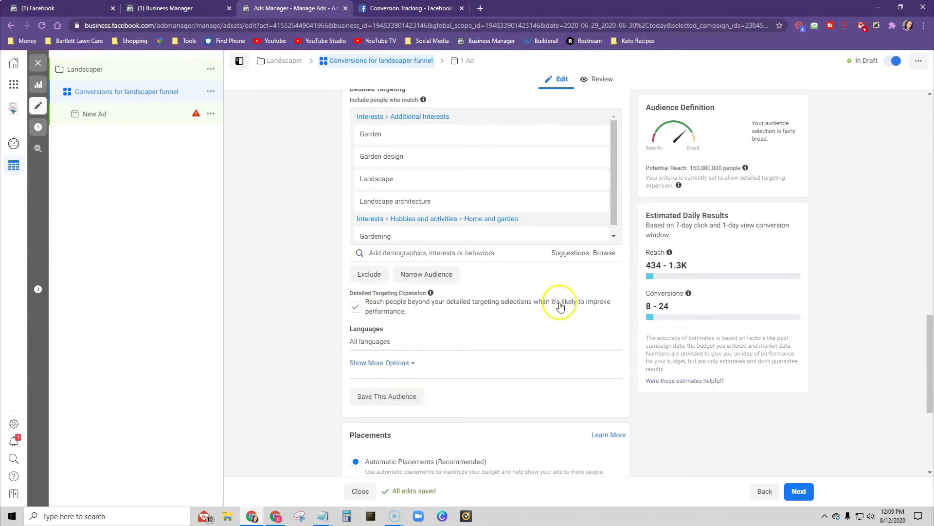
# - Switch the ad set to Manual Placements and exclude the Audience Network and Messenger platforms
pyautogui.scroll(-1, 623, 288)
pyautogui.scroll(-2, 623, 288)
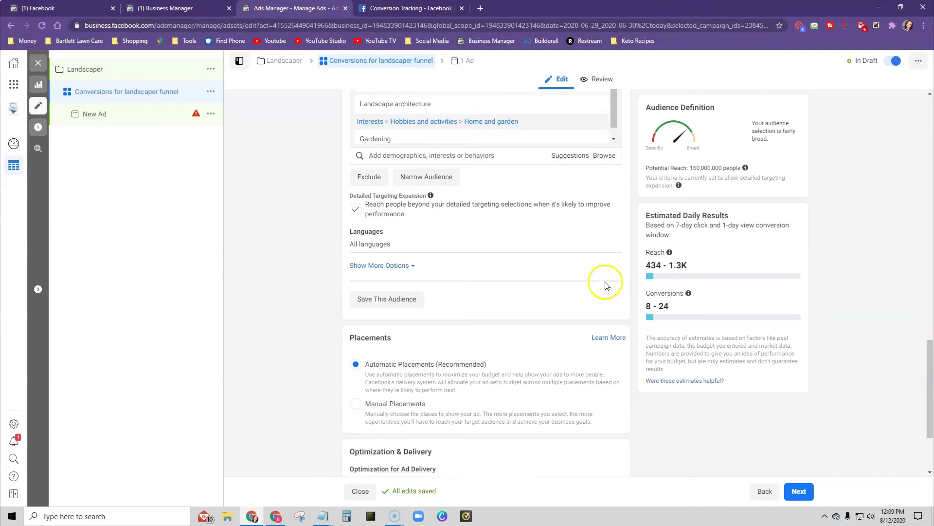
pyautogui.scroll(-3, 571, 278)
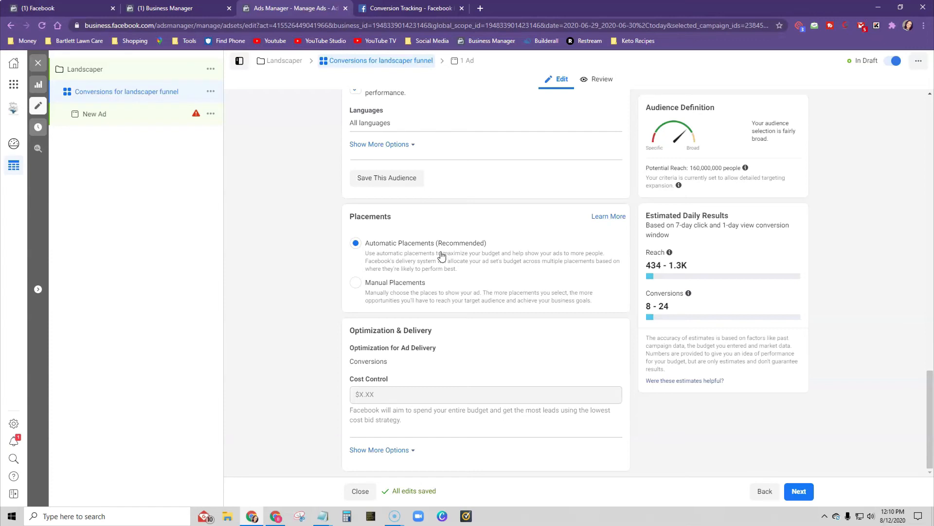
pyautogui.click(378, 291)
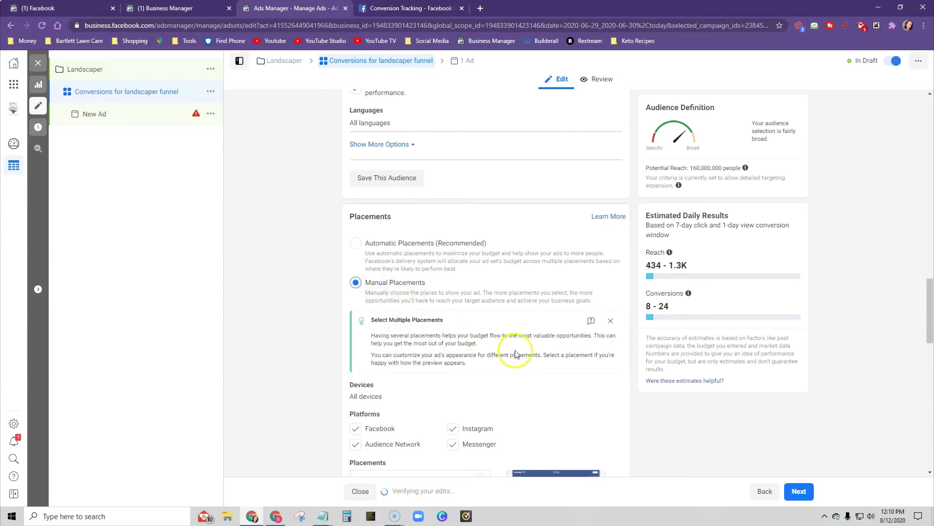
pyautogui.scroll(-6, 511, 341)
pyautogui.click(356, 153)
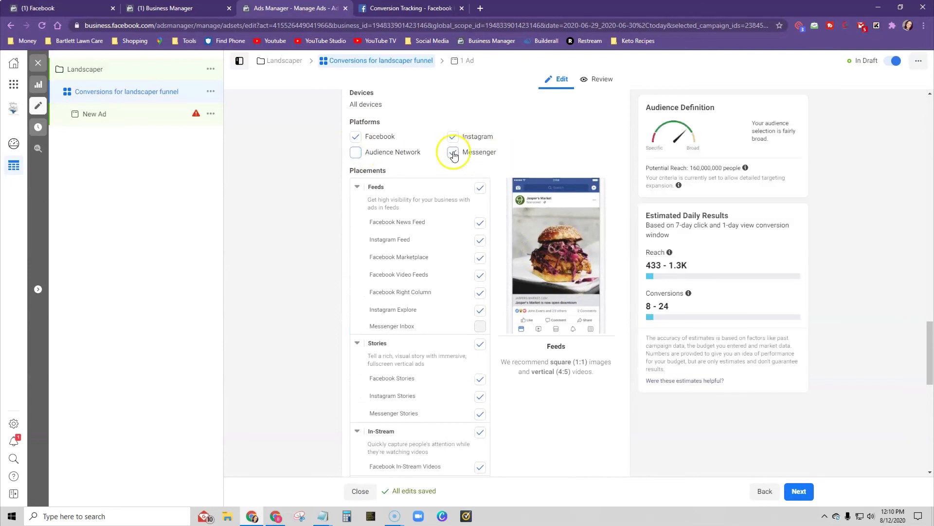
pyautogui.click(452, 153)
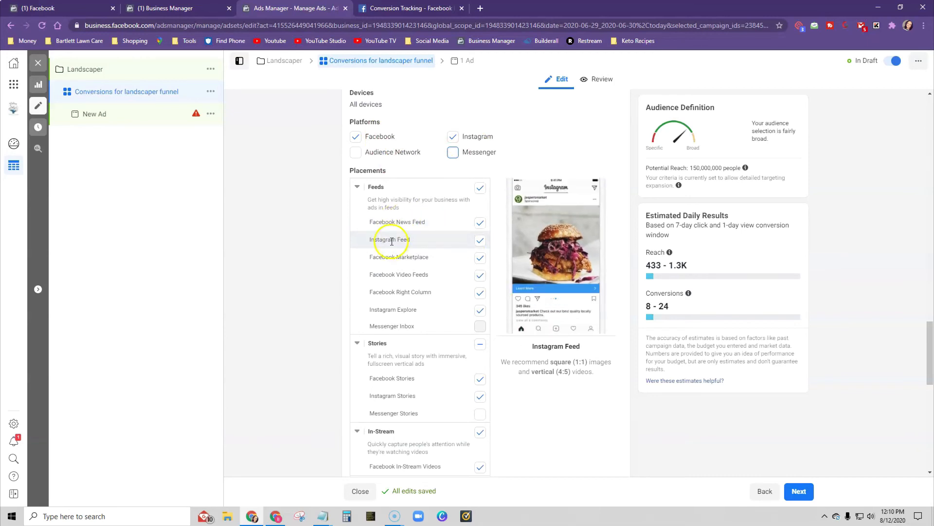
# - Exclude Facebook Marketplace, Facebook Video Feeds, Facebook Right Column and Instagram Explore from the feed placements
pyautogui.click(480, 257)
pyautogui.click(480, 275)
pyautogui.click(480, 292)
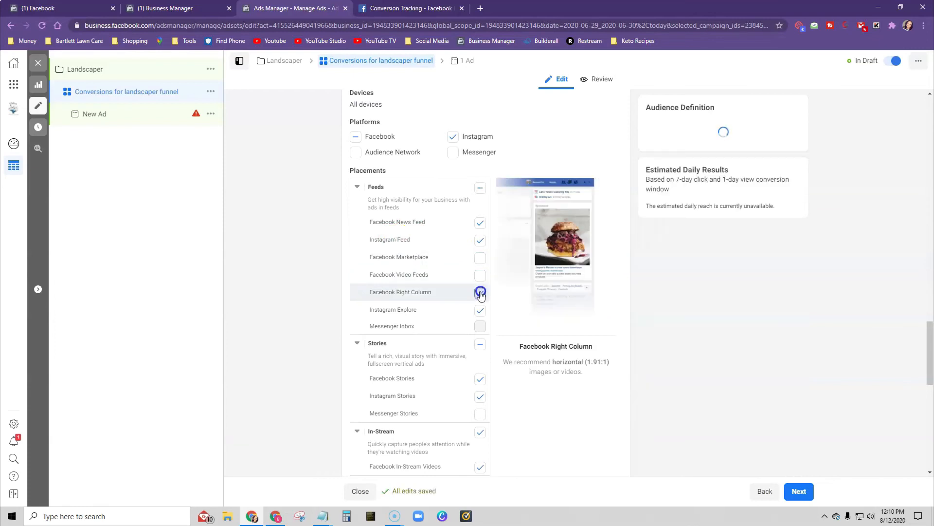
pyautogui.click(480, 310)
pyautogui.scroll(-10, 482, 389)
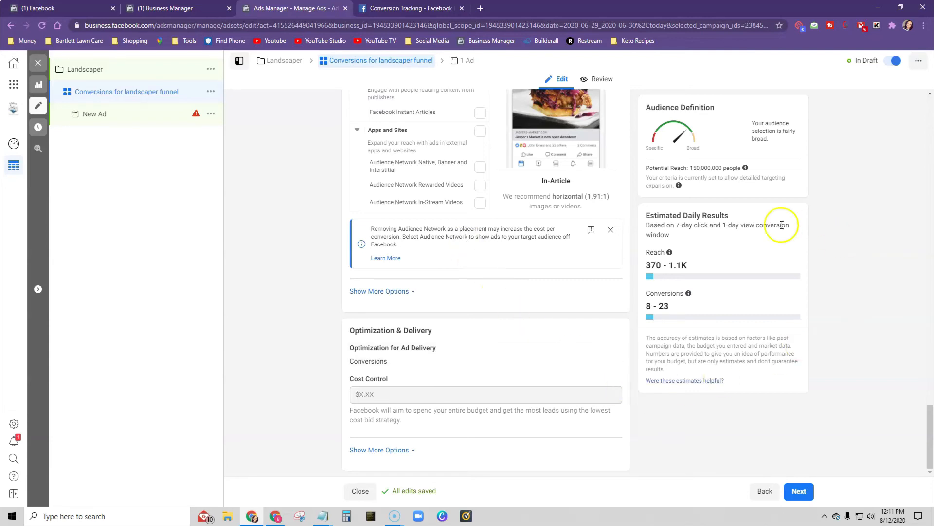
# - Continue to the new ad and set its identity to the advertiser's own-name Facebook Page and matching Instagram account
pyautogui.moveTo(653, 256)
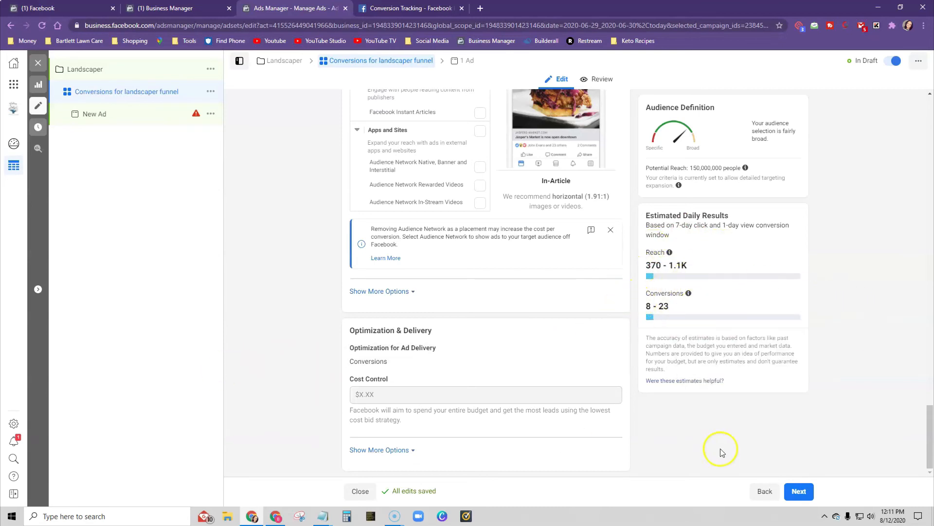
pyautogui.click(801, 494)
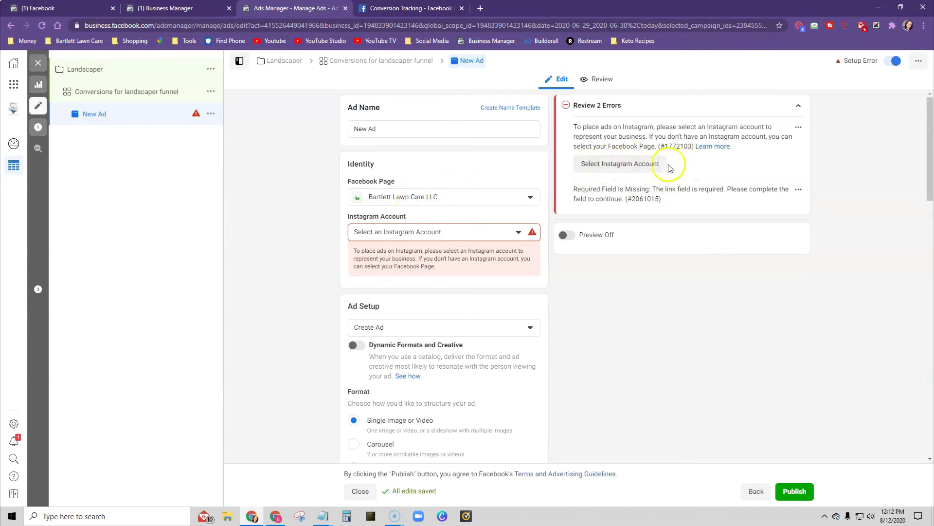
pyautogui.click(402, 200)
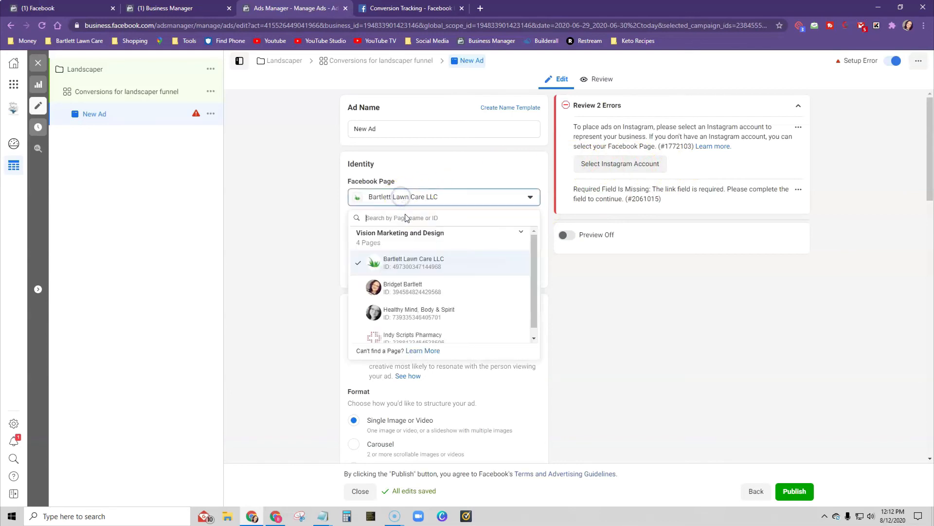
pyautogui.click(405, 292)
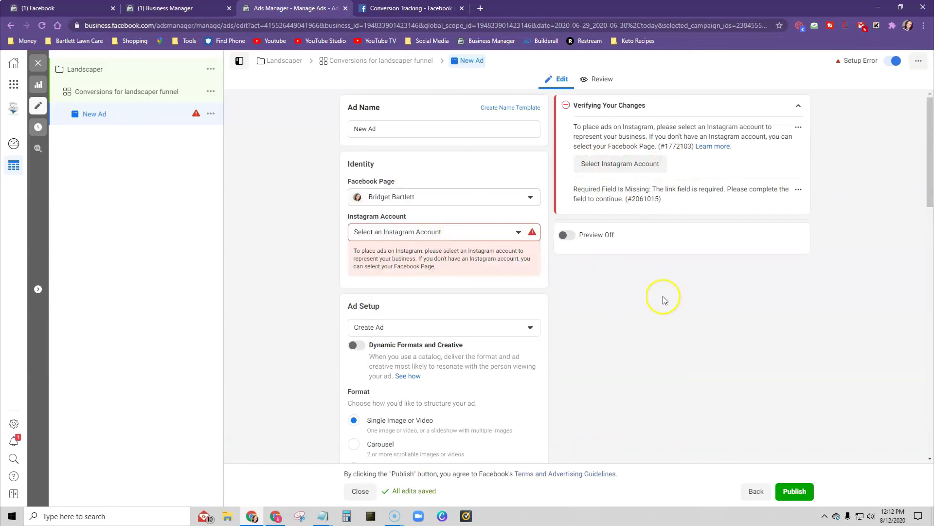
pyautogui.click(428, 234)
pyautogui.click(403, 271)
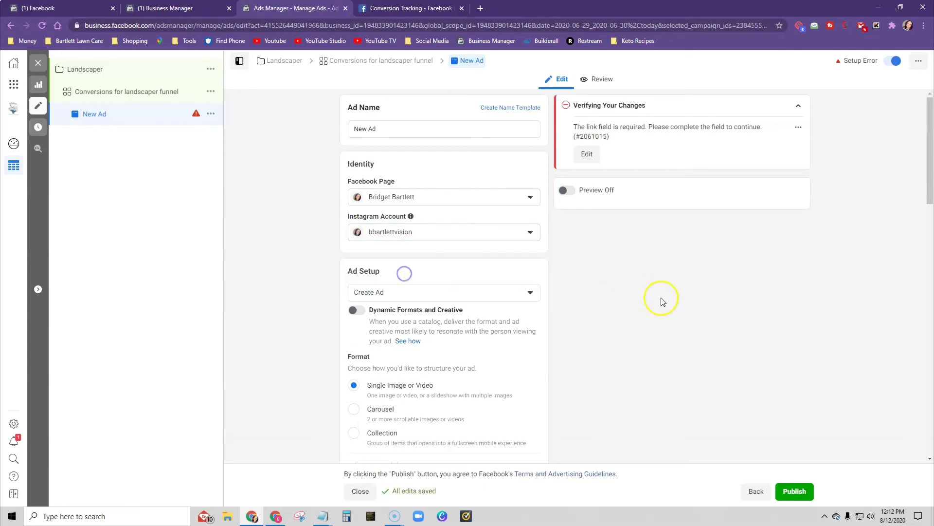
pyautogui.scroll(-3, 300, 317)
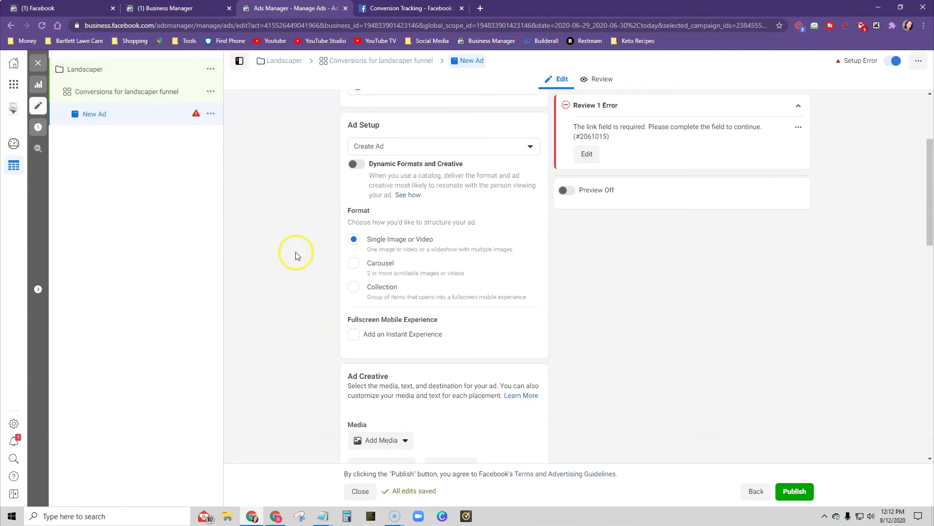
# - Extract the zipped "Lnadscaper ads" folder from the Desktop in File Explorer, keeping the default destination, and return to Ads Manager
pyautogui.click(227, 517)
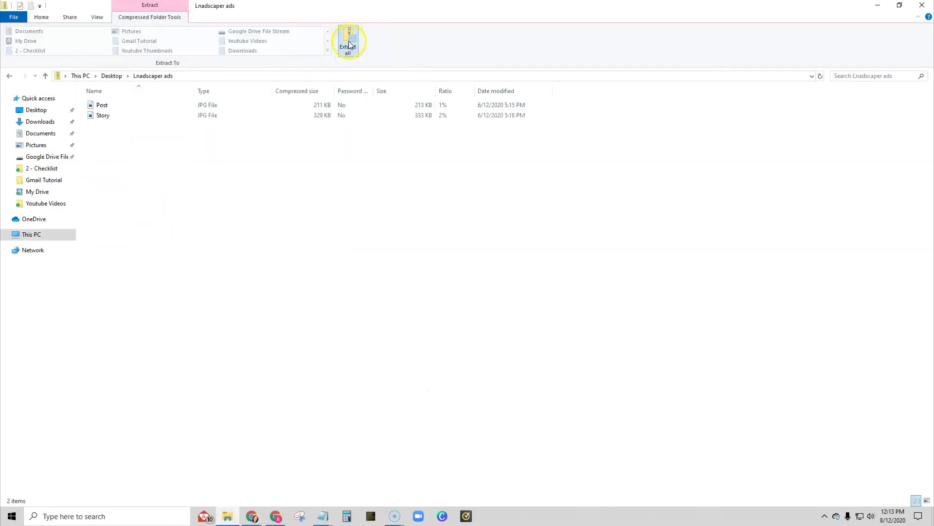
pyautogui.click(349, 45)
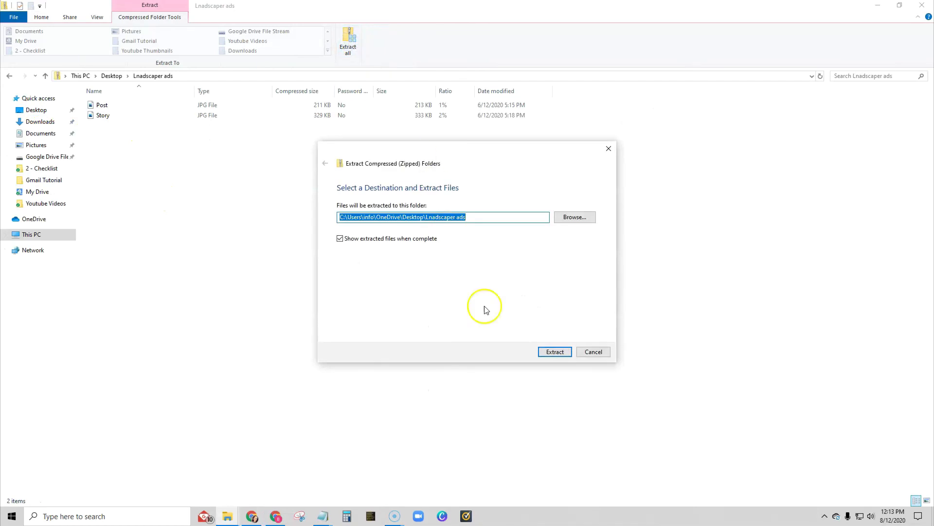
pyautogui.click(554, 351)
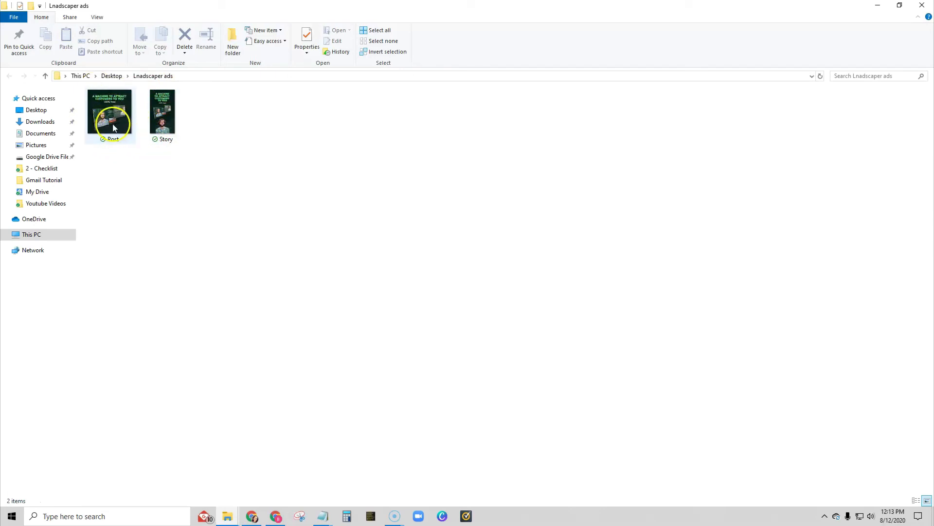
pyautogui.click(877, 5)
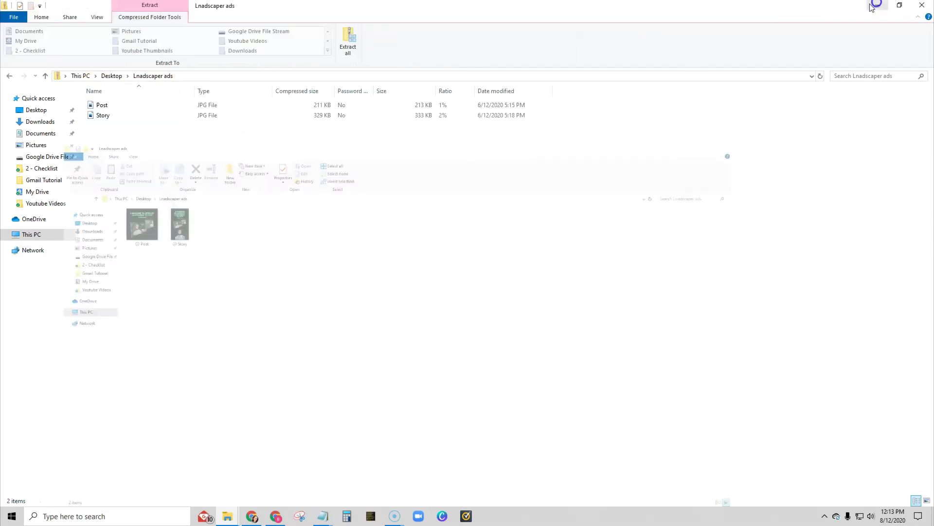
pyautogui.click(924, 6)
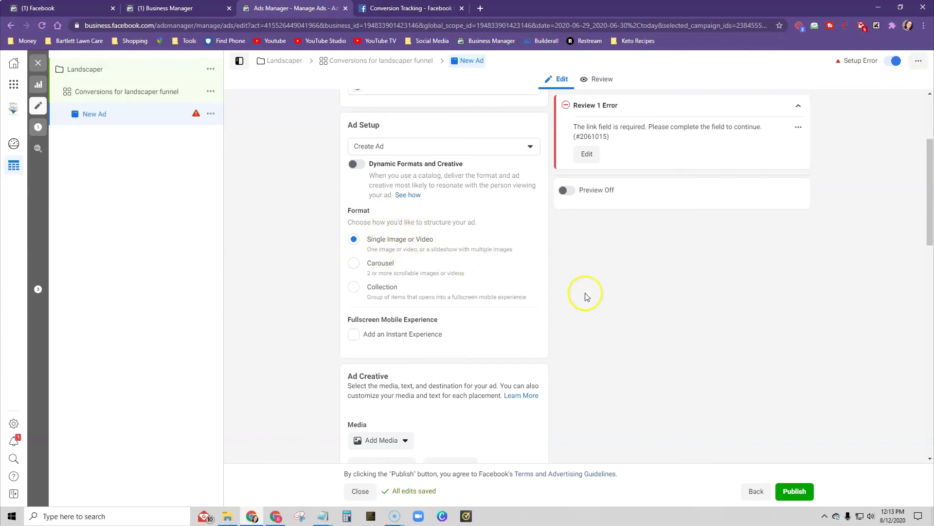
# - Upload the Post image from the extracted "Lnadscaper ads" folder and use it as the ad creative's media
pyautogui.scroll(-5, 298, 273)
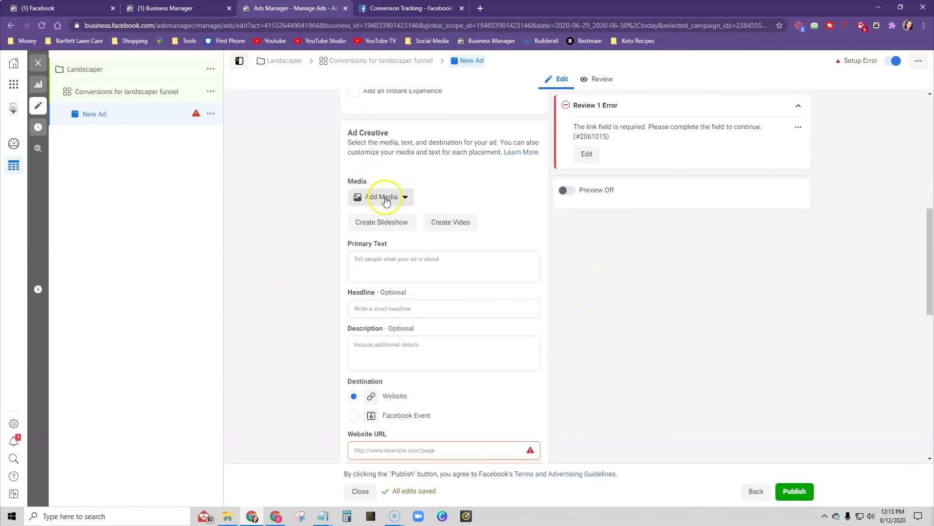
pyautogui.click(384, 198)
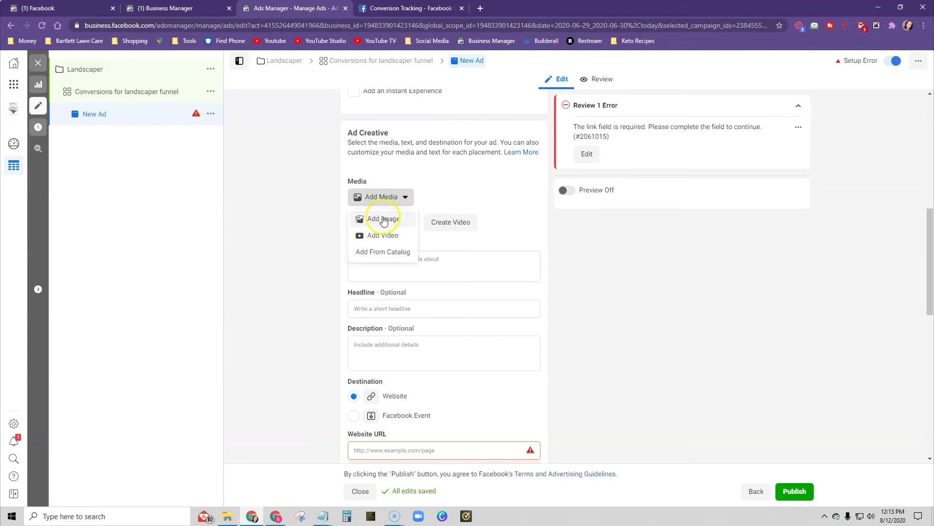
pyautogui.click(383, 219)
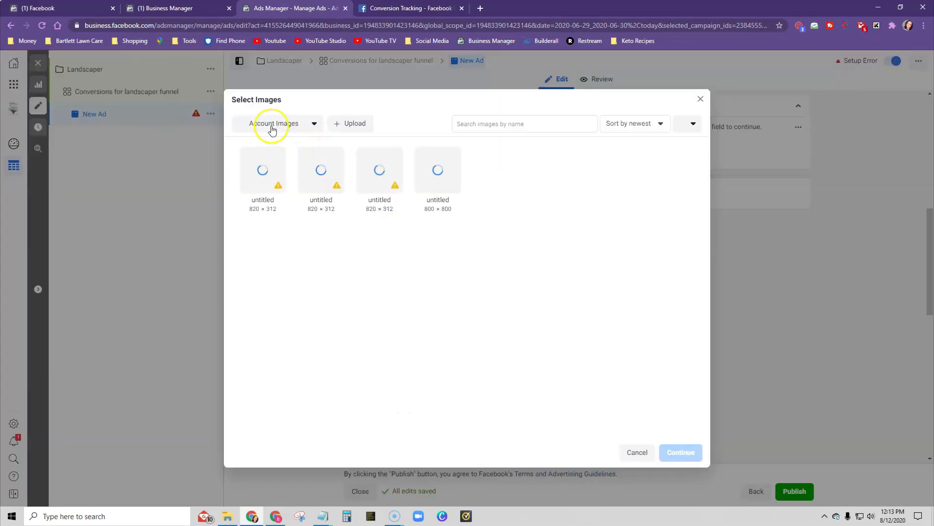
pyautogui.click(358, 123)
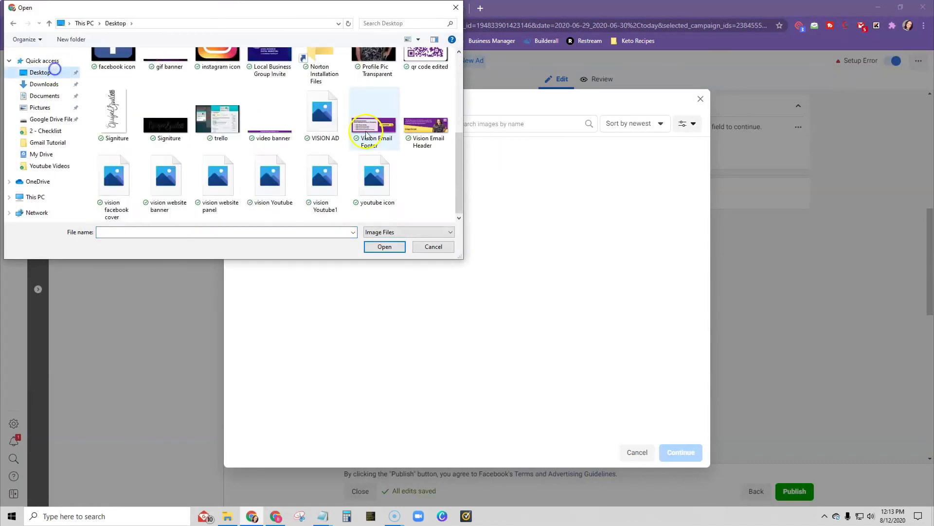
pyautogui.scroll(5, 366, 131)
pyautogui.doubleClick(421, 88)
pyautogui.click(116, 85)
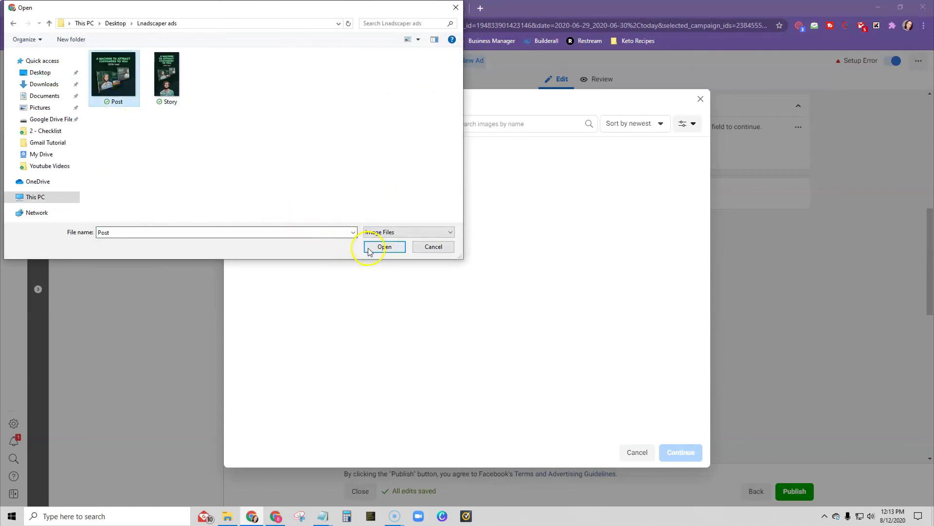
pyautogui.click(384, 247)
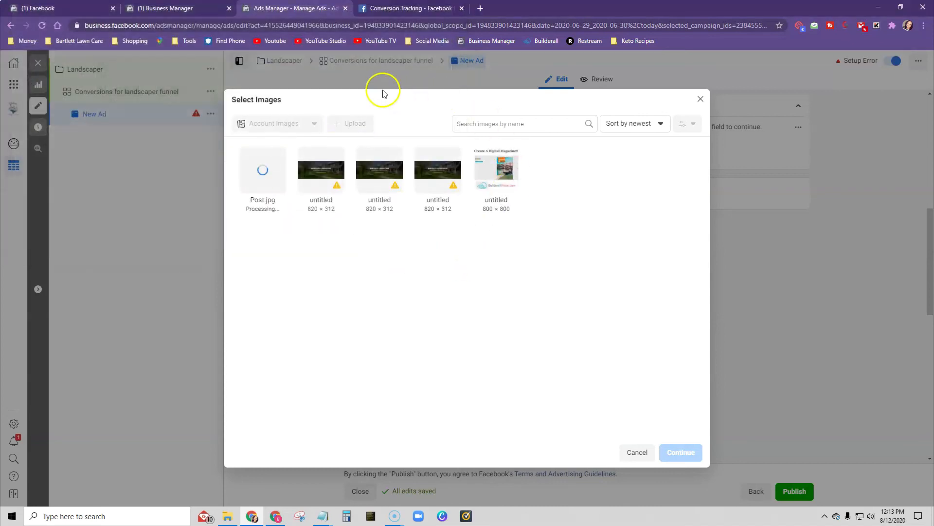
pyautogui.click(687, 451)
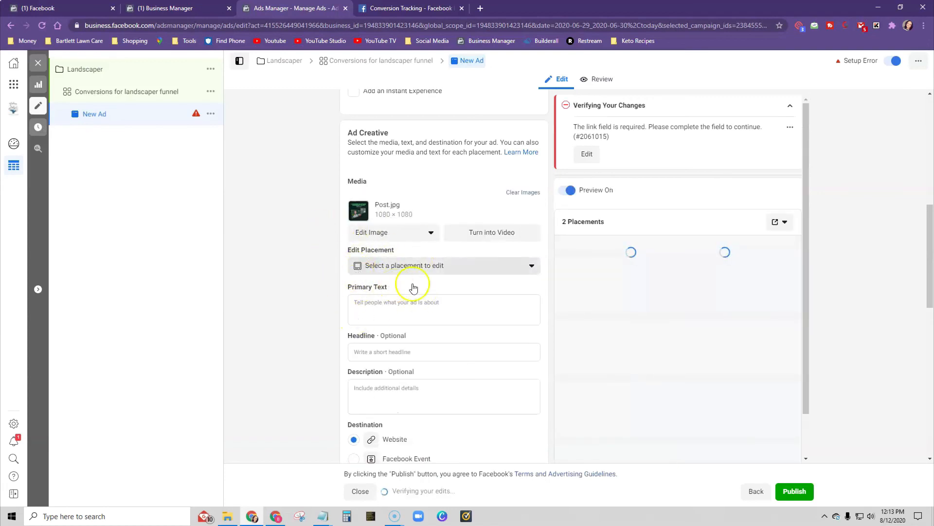
# - Copy the main text "LANDSCAPER, ARE YOU LOOKING FOR MORE WORK?" from Builderall into the ad's primary text in Ads Manager
pyautogui.click(277, 519)
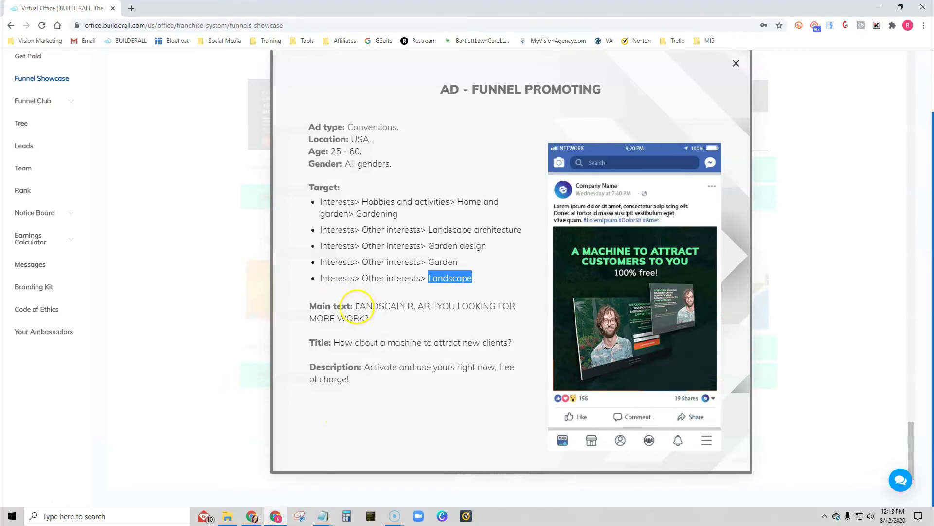
pyautogui.moveTo(356, 307); pyautogui.dragTo(381, 316)
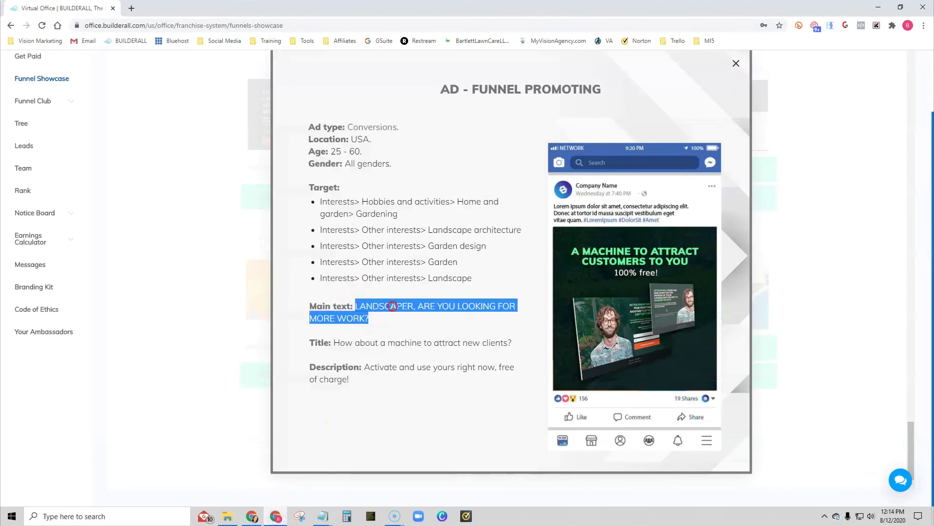
pyautogui.rightClick(393, 305)
pyautogui.click(398, 311)
pyautogui.click(252, 516)
pyautogui.click(373, 304)
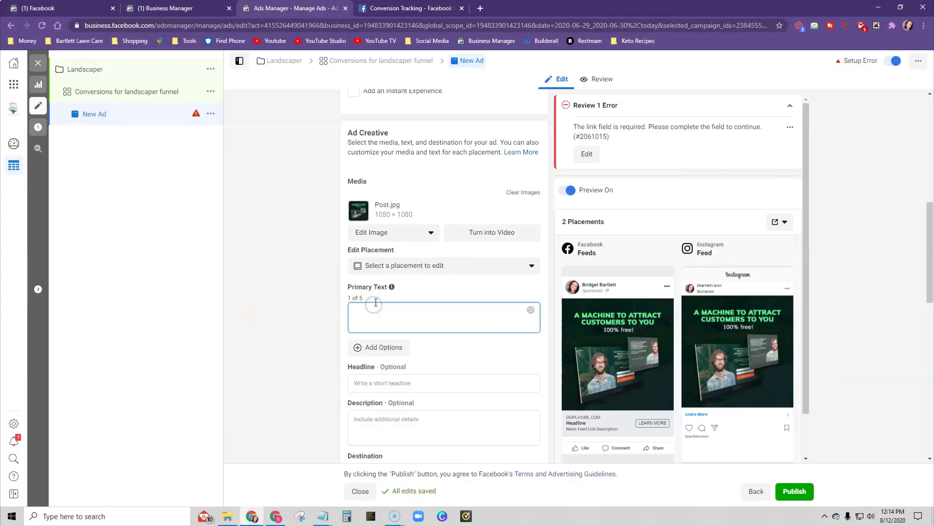
pyautogui.rightClick(376, 310)
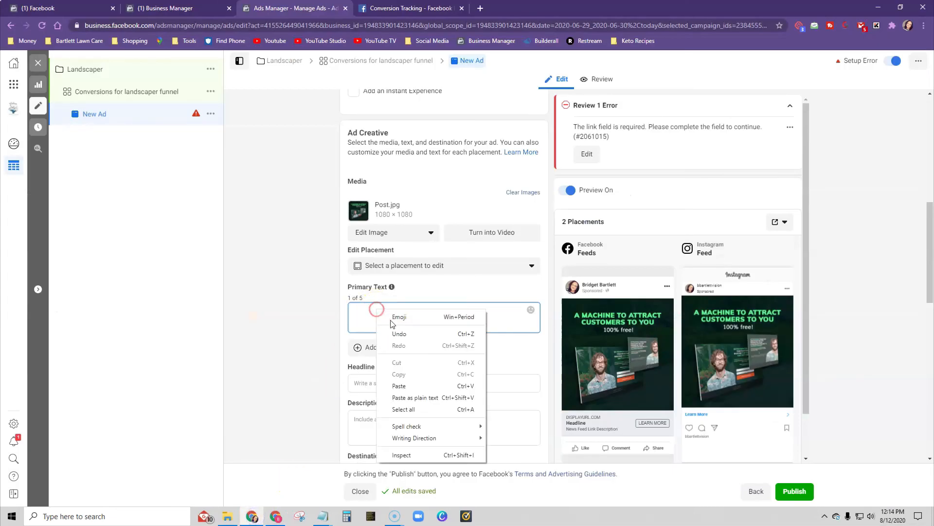
pyautogui.click(417, 385)
# - Copy the title "How about a machine to attract new clients?" from Builderall into the ad's headline in Ads Manager
pyautogui.click(275, 517)
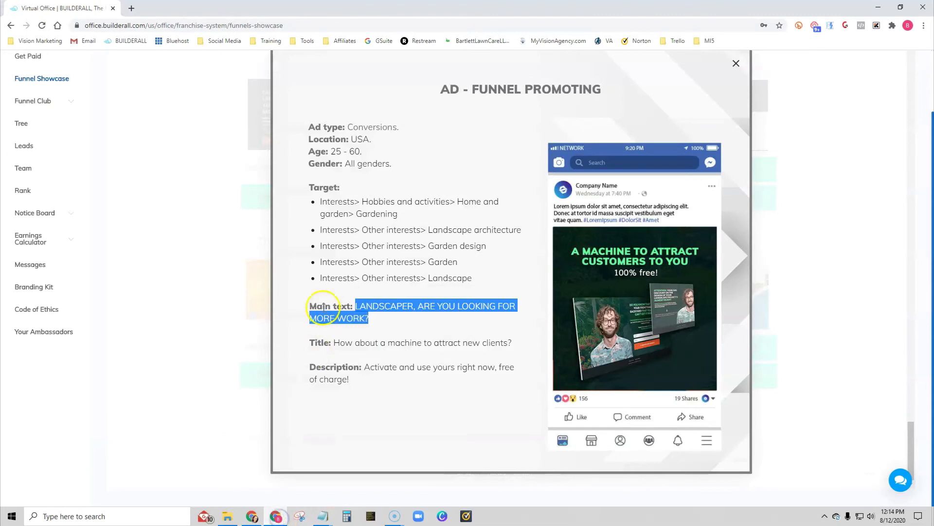
pyautogui.moveTo(335, 344); pyautogui.dragTo(511, 347)
pyautogui.rightClick(511, 347)
pyautogui.click(529, 357)
pyautogui.click(251, 517)
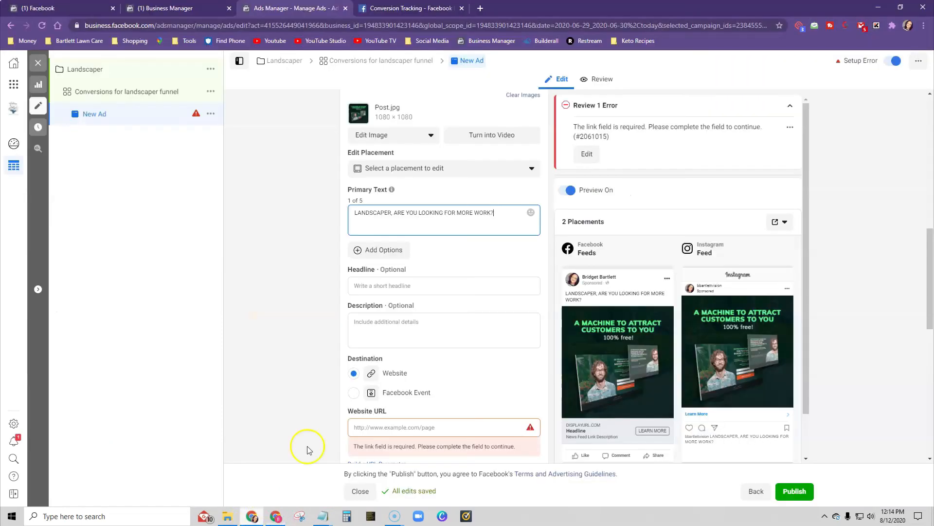
pyautogui.rightClick(364, 288)
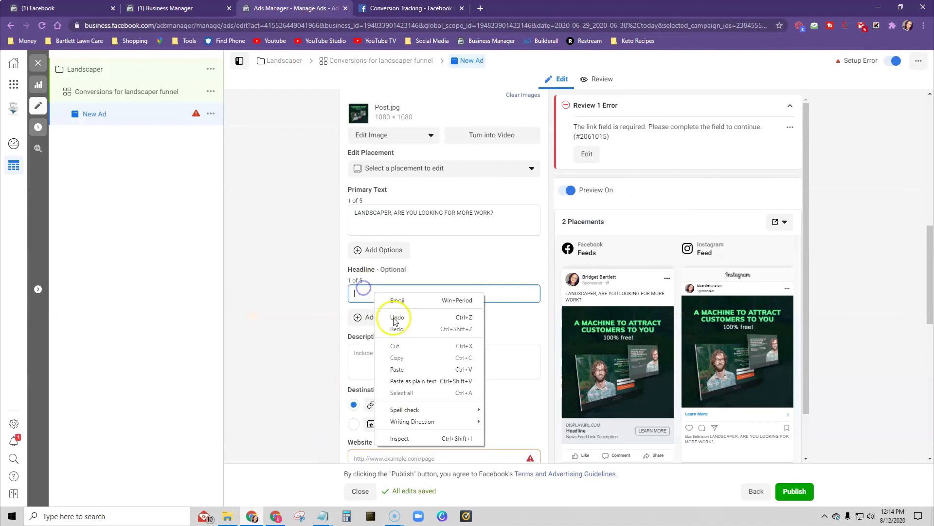
pyautogui.click(415, 366)
# - Copy the description "Activate and use yours right now, free of charge!" from Builderall into the ad's description in Ads Manager
pyautogui.click(285, 519)
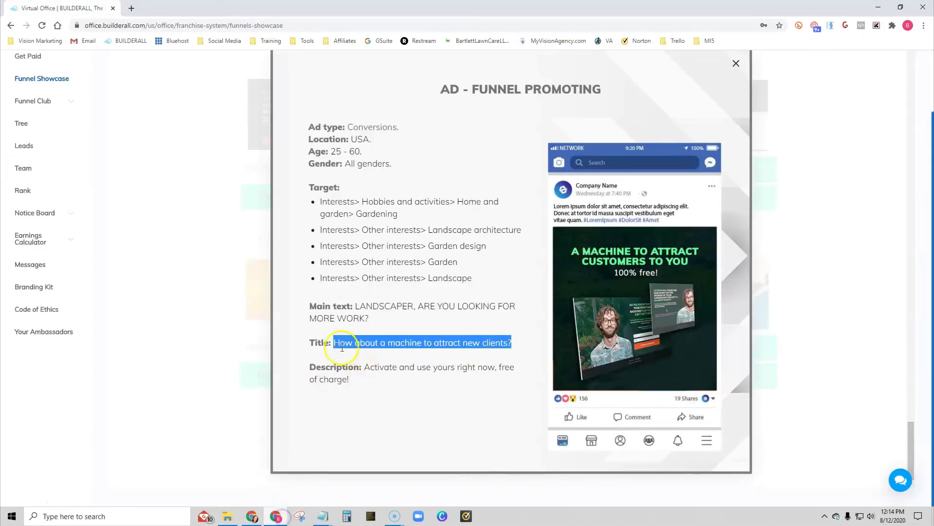
pyautogui.moveTo(366, 366); pyautogui.dragTo(380, 377)
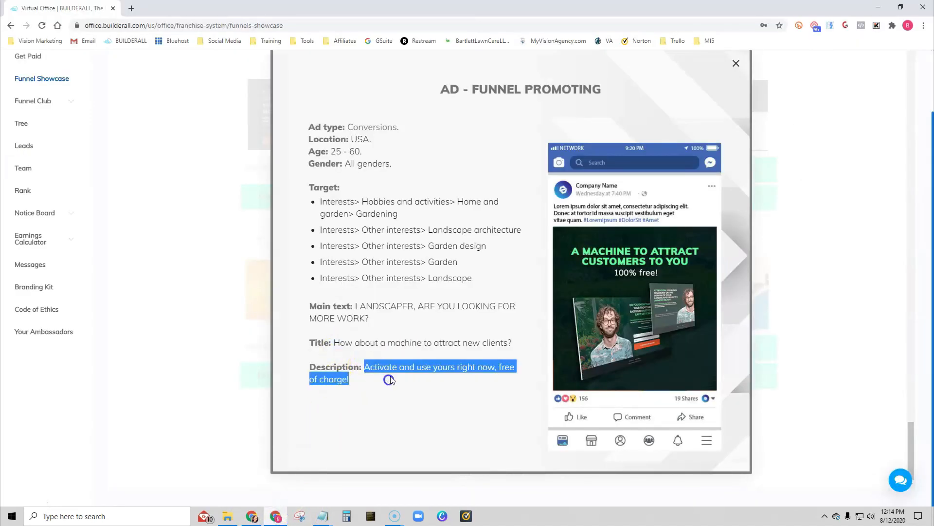
pyautogui.rightClick(403, 365)
pyautogui.click(424, 375)
pyautogui.click(253, 515)
pyautogui.click(379, 351)
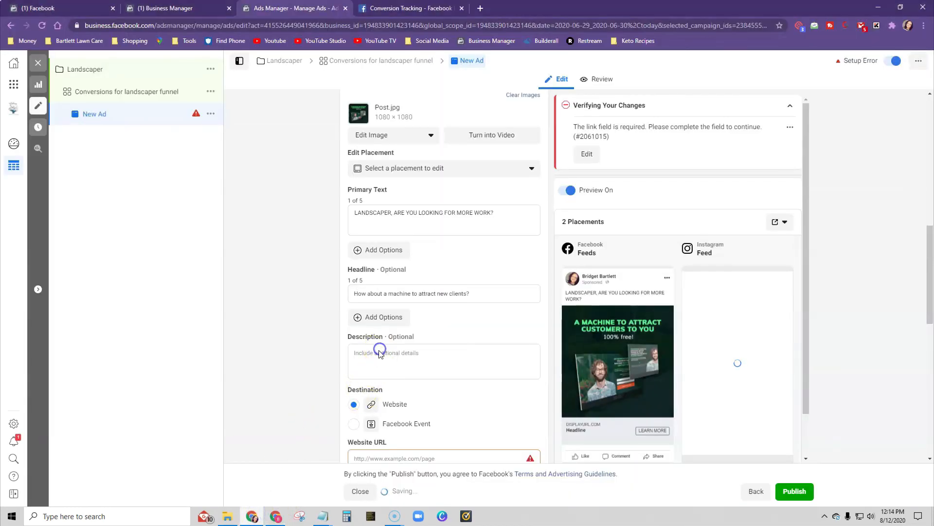
pyautogui.hotkey('ctrl', 'v')
pyautogui.click(470, 408)
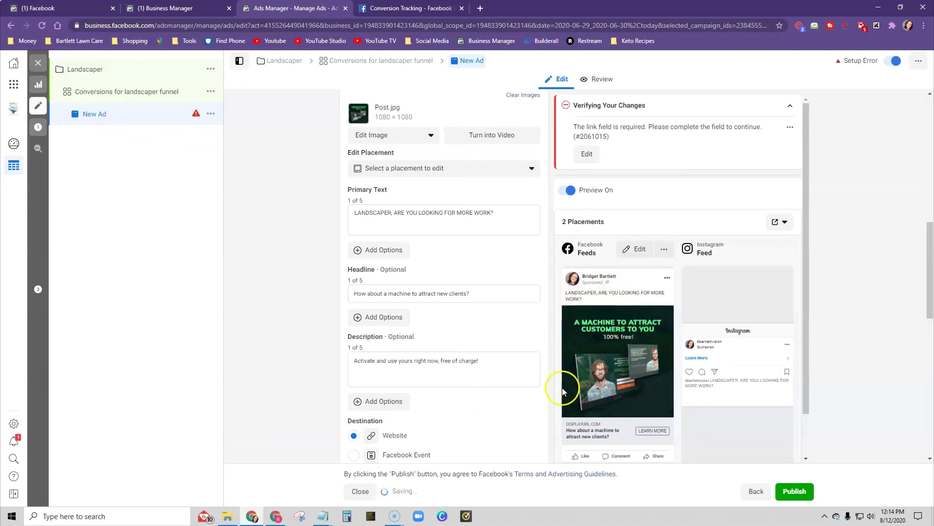
# - Switch to Builderall, close the ad description, and copy the Landscaper affiliate link from the Funnel Club's Niche Funnels
pyautogui.scroll(-1, 600, 393)
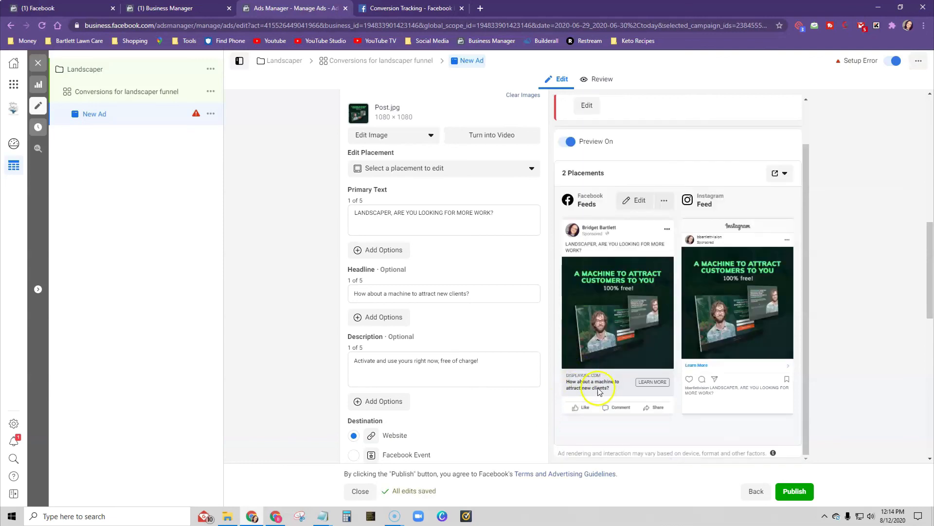
pyautogui.scroll(-3, 460, 346)
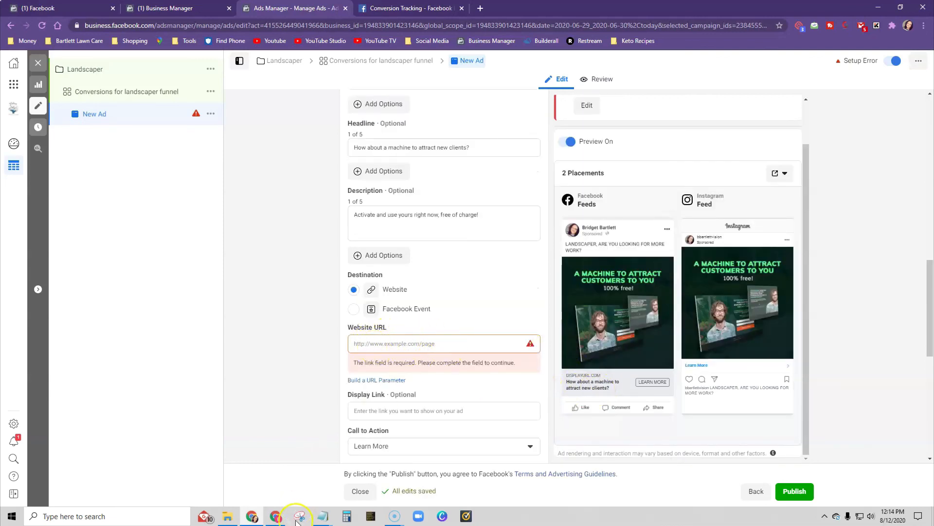
pyautogui.moveTo(275, 520)
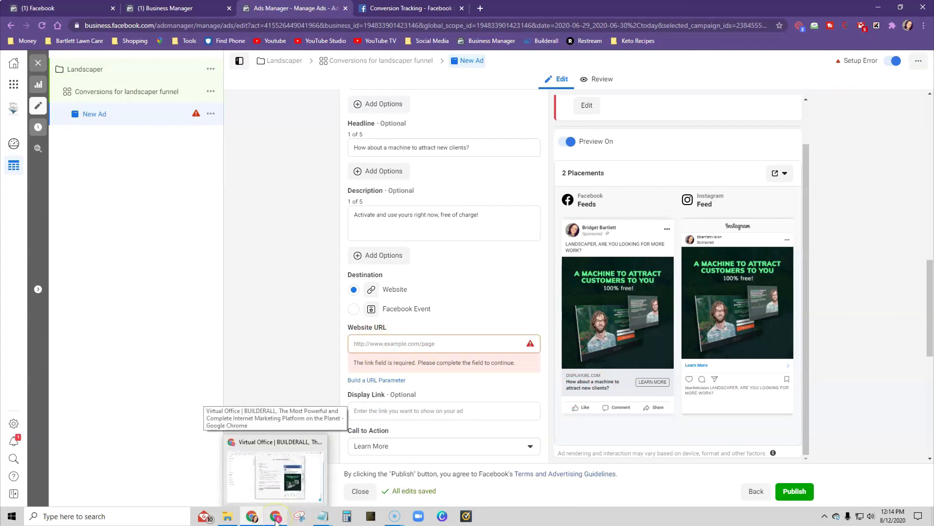
pyautogui.click(276, 518)
pyautogui.click(164, 238)
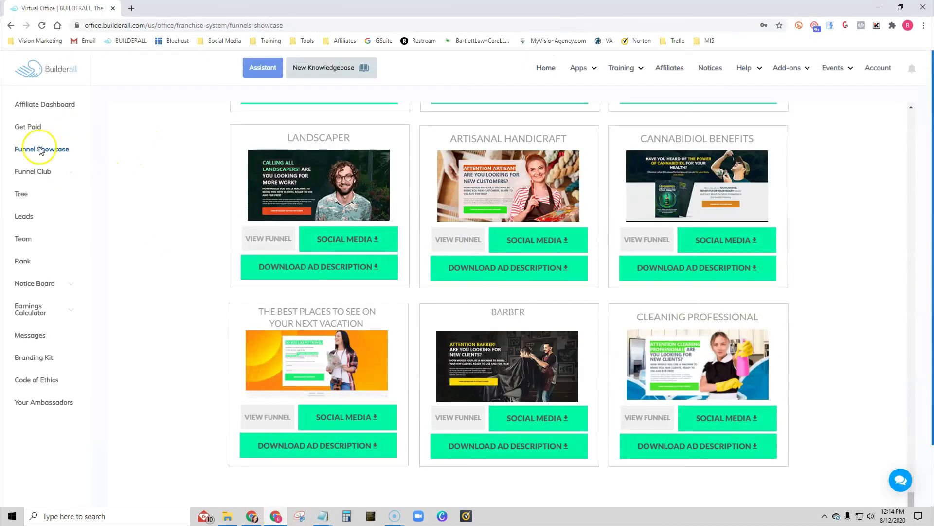
pyautogui.click(39, 171)
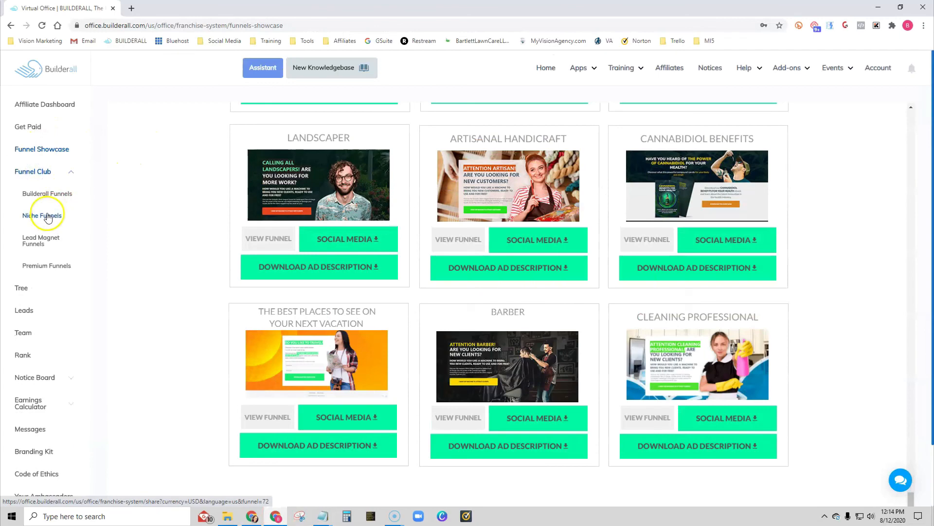
pyautogui.click(48, 219)
pyautogui.scroll(-10, 167, 224)
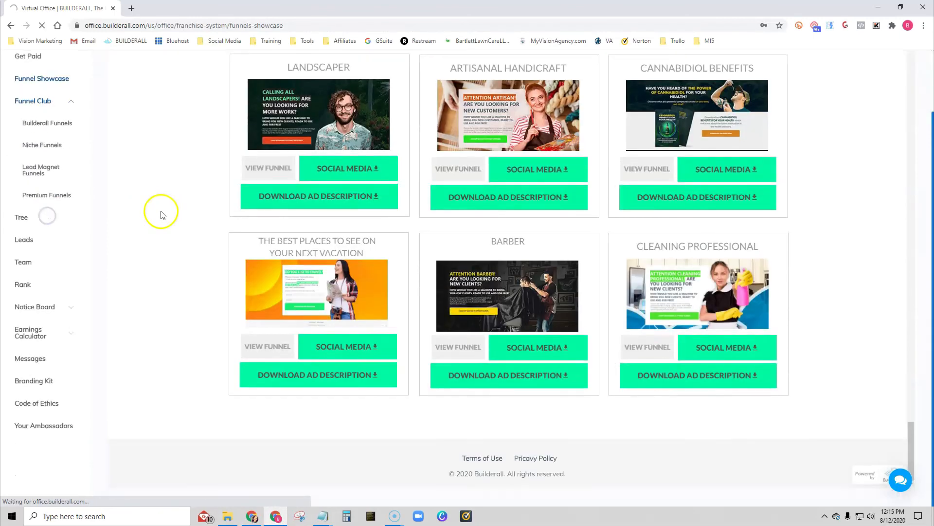
pyautogui.scroll(-20, 167, 238)
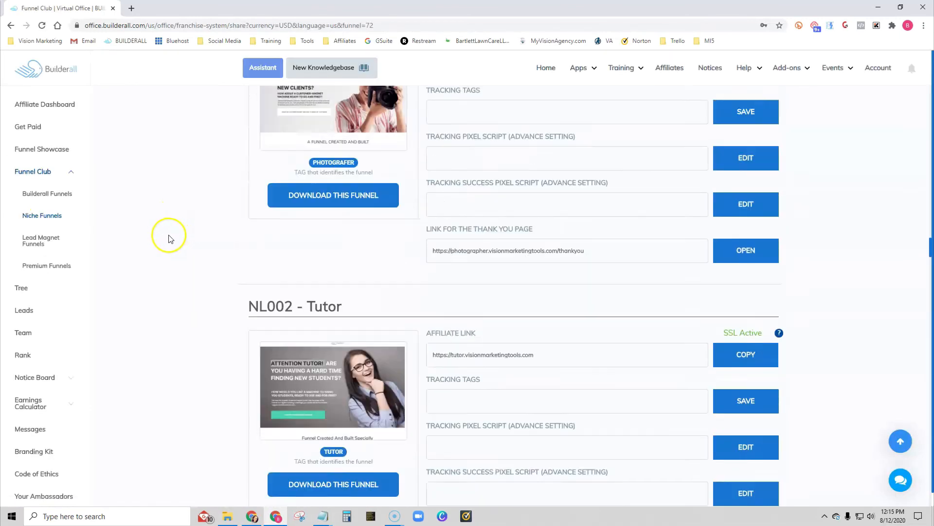
pyautogui.scroll(-10, 167, 268)
pyautogui.click(743, 293)
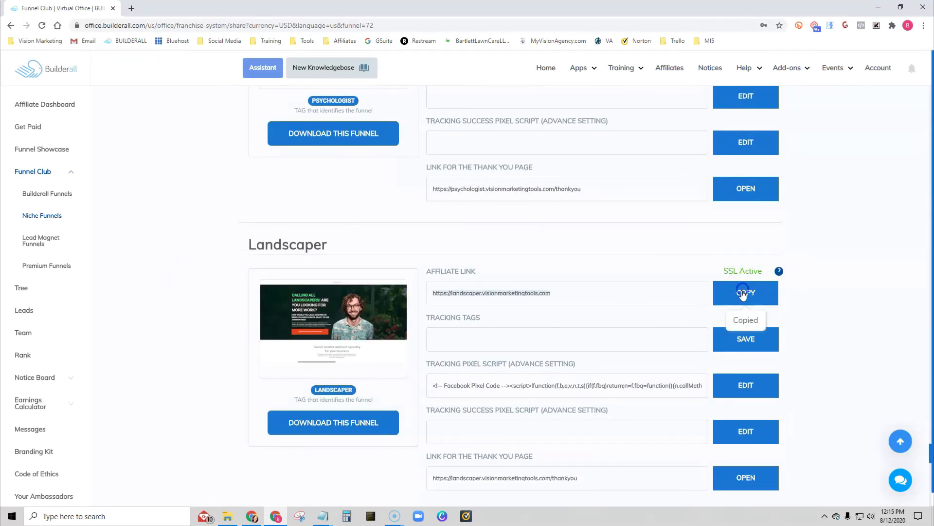
pyautogui.click(252, 517)
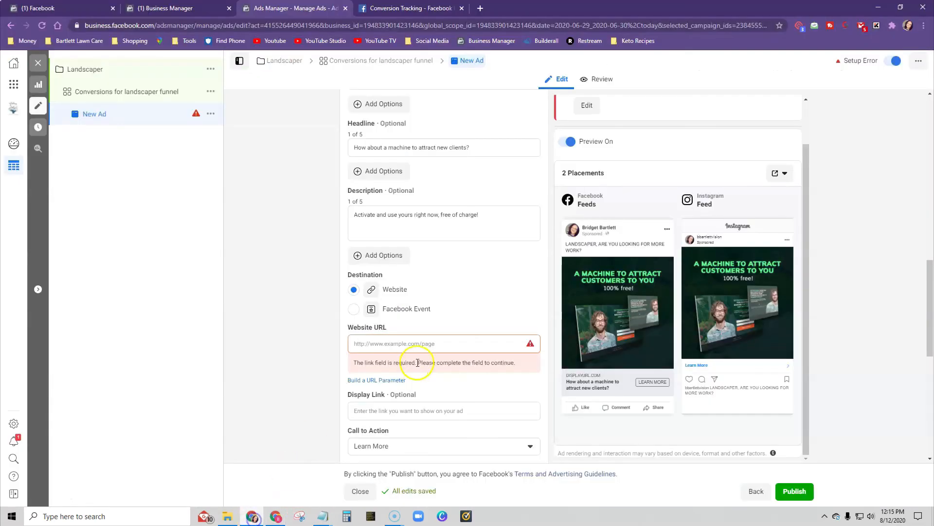
pyautogui.click(417, 343)
pyautogui.hotkey('ctrl', 'v')
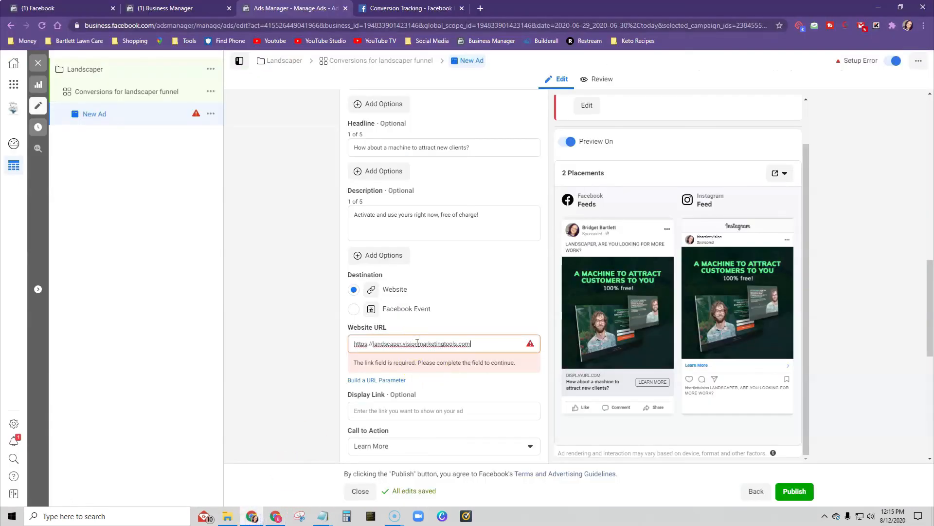
pyautogui.click(300, 263)
pyautogui.scroll(-3, 312, 378)
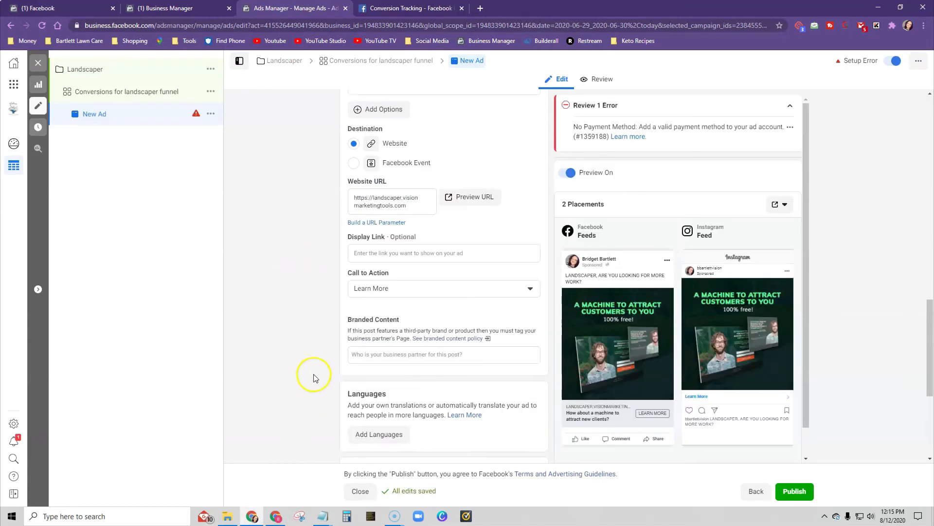
pyautogui.scroll(2, 335, 362)
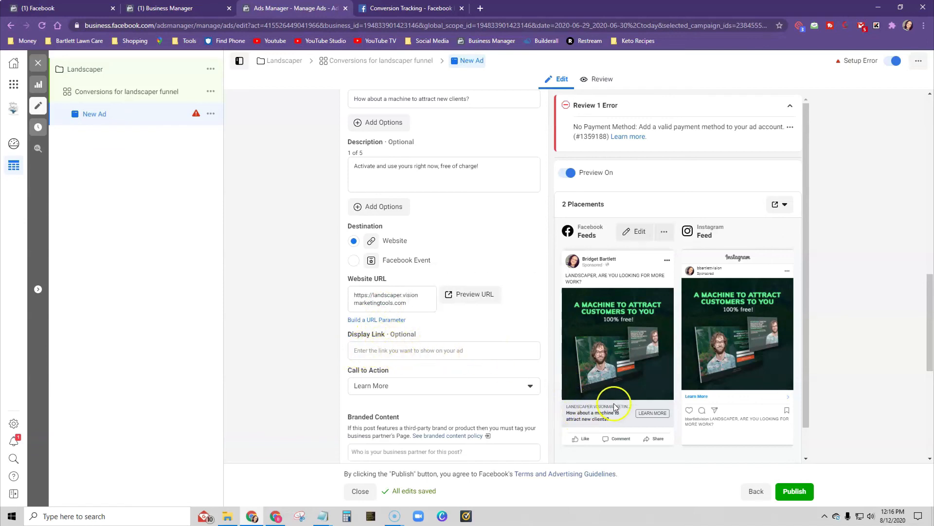
# - Choose Learn More as the ad's call to action, and review the remaining ad settings through conversion tracking and the placement previews
pyautogui.scroll(-2, 349, 377)
pyautogui.click(396, 289)
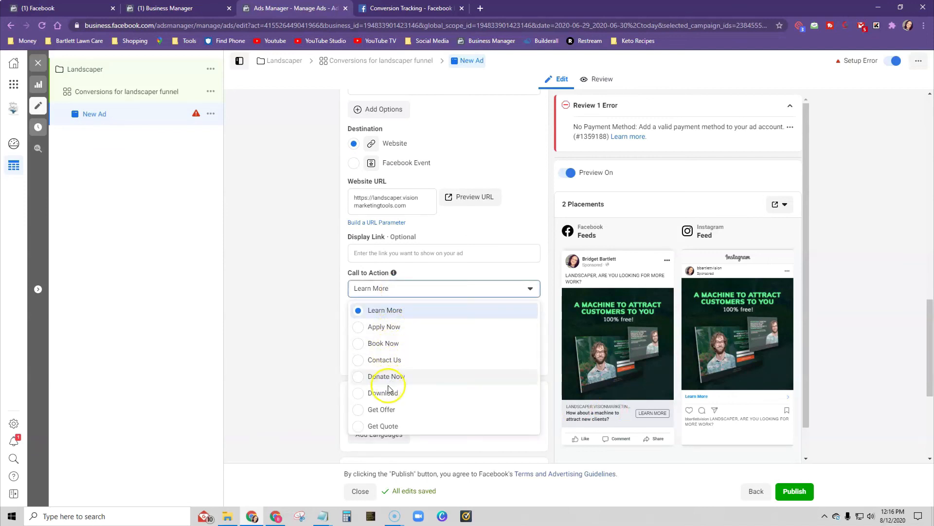
pyautogui.scroll(-2, 429, 387)
pyautogui.scroll(2, 423, 380)
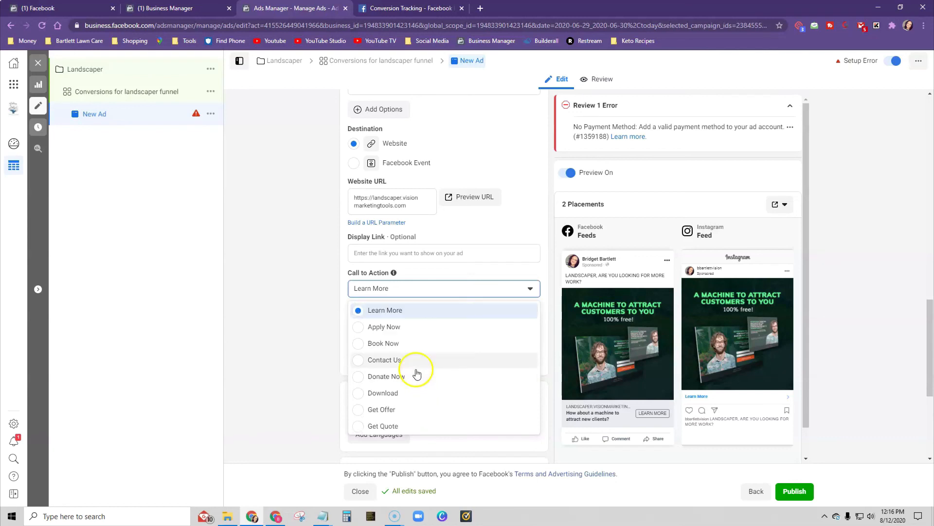
pyautogui.click(384, 310)
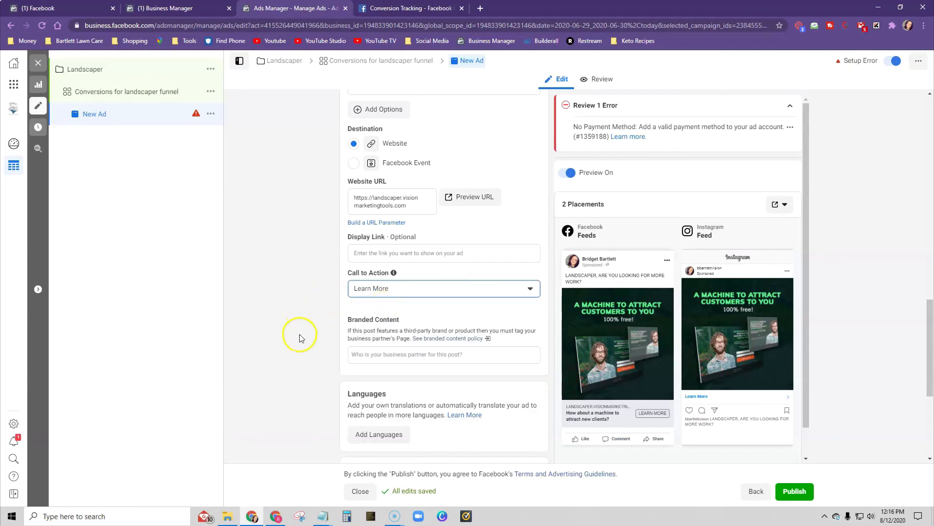
pyautogui.scroll(-2, 298, 338)
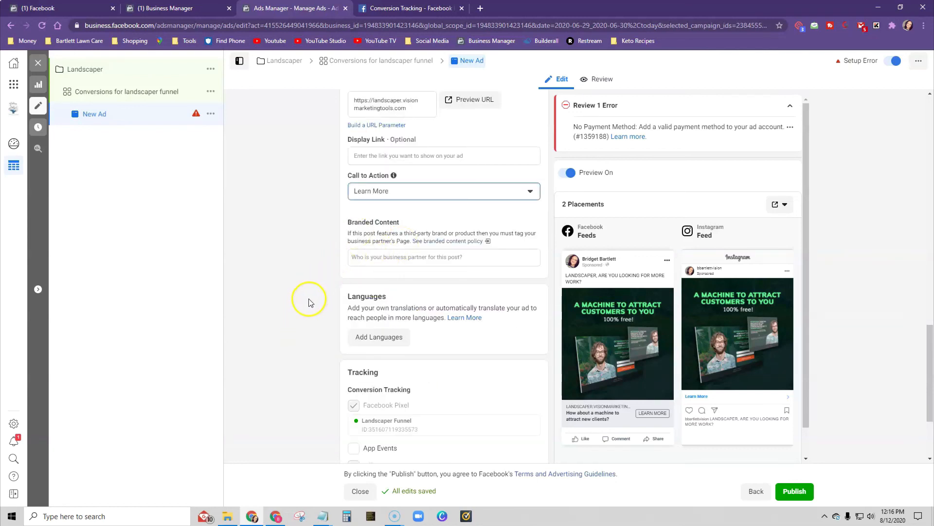
pyautogui.scroll(-3, 306, 302)
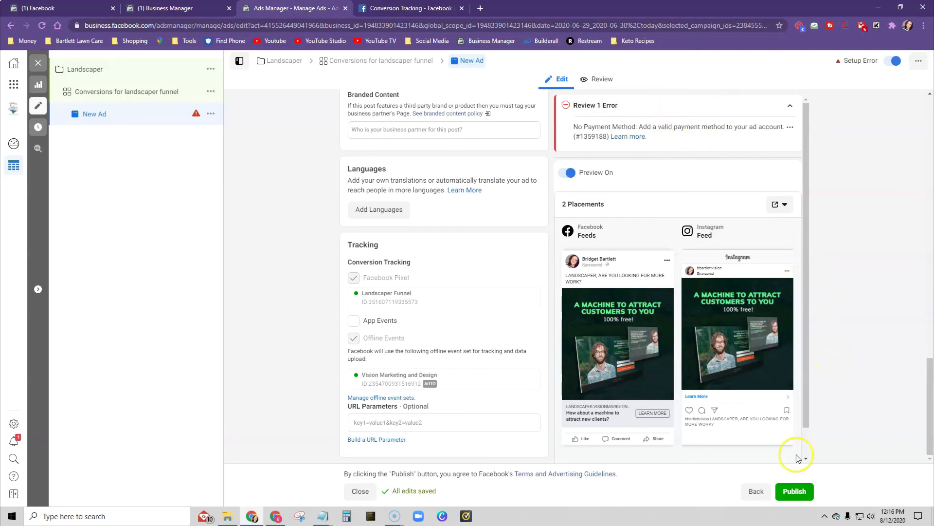
pyautogui.scroll(-1, 806, 430)
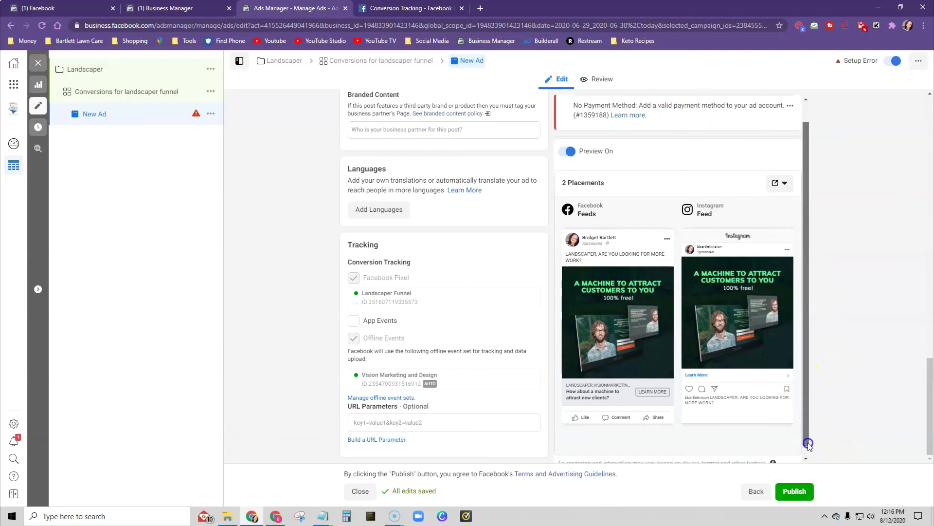